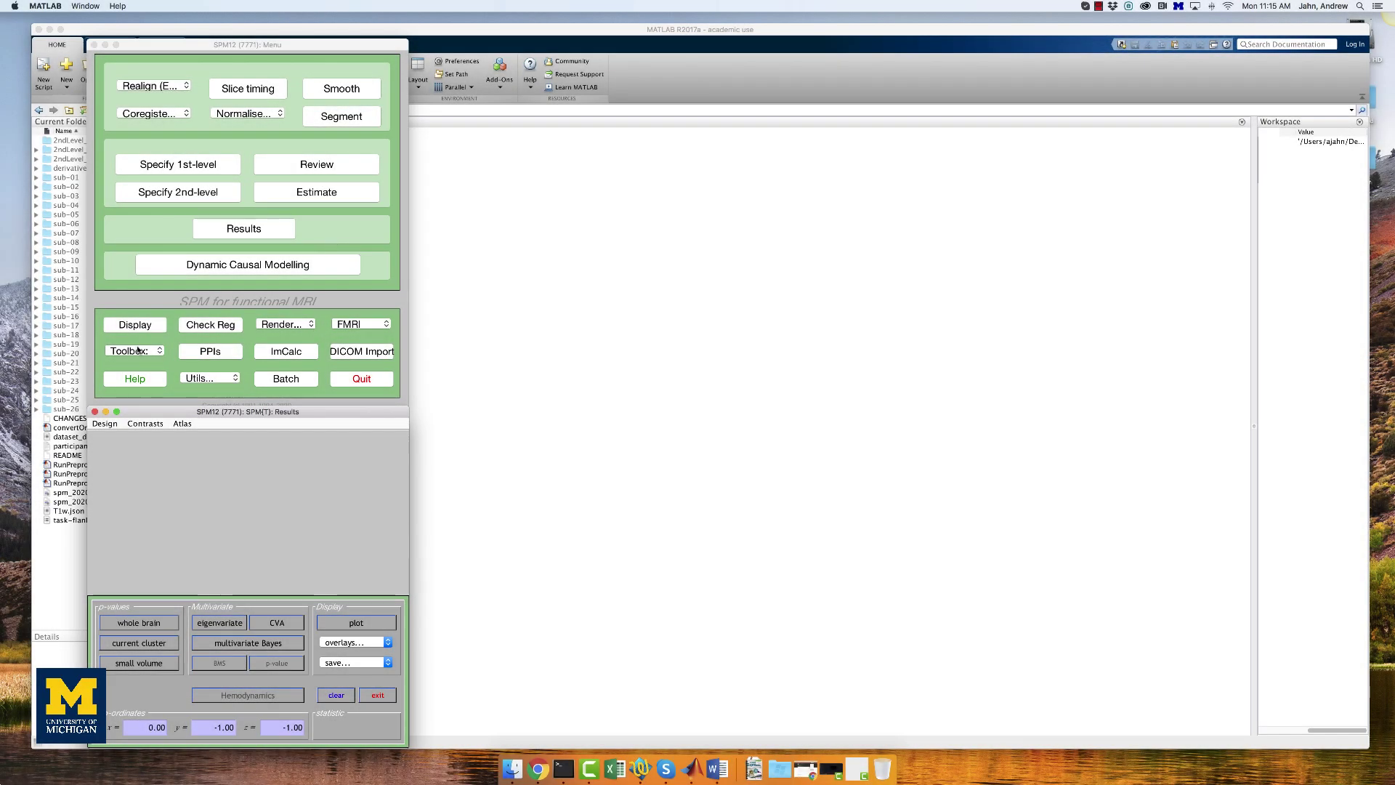
# Start the wfupickatlas toolbox from SPM12's Toolbox list using the Human atlas.
pyautogui.click(138, 350)
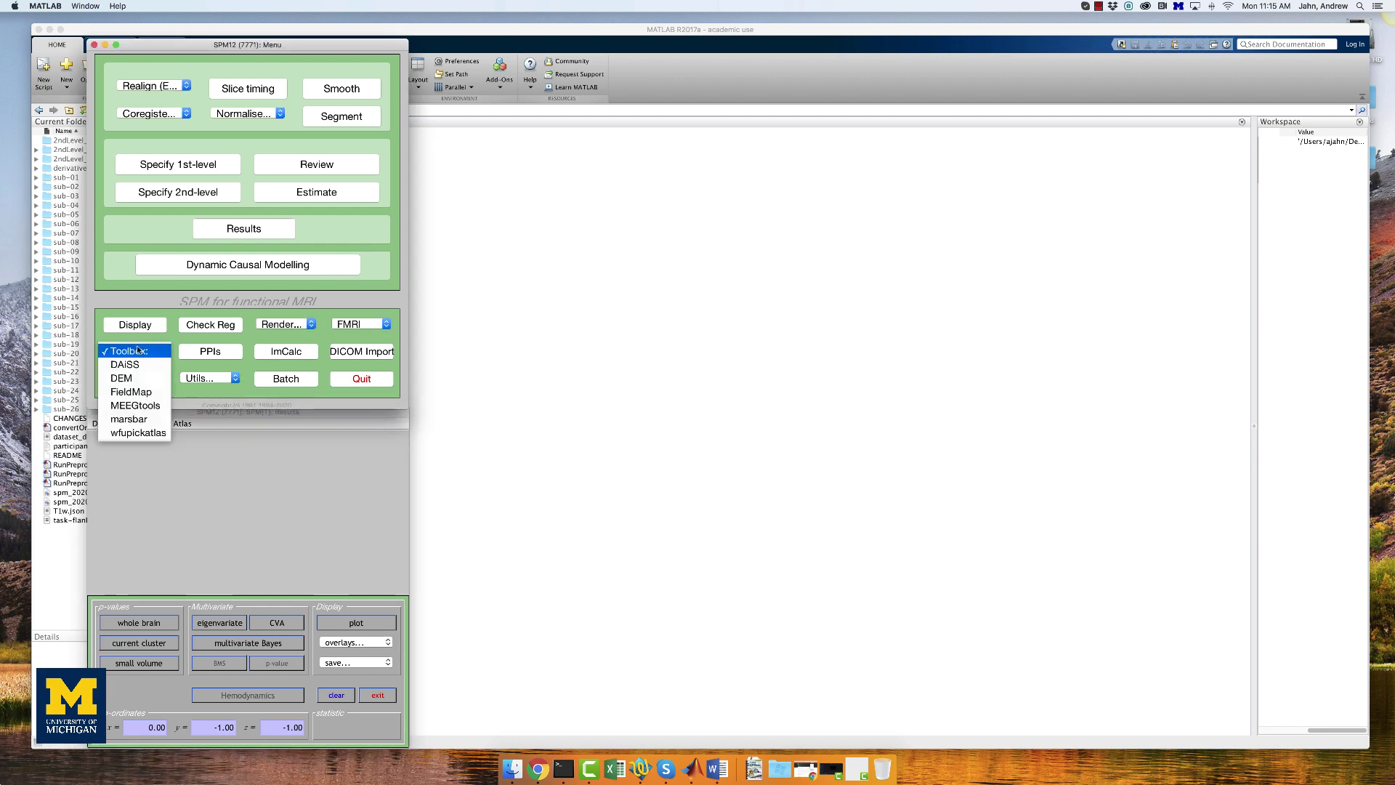
pyautogui.click(138, 432)
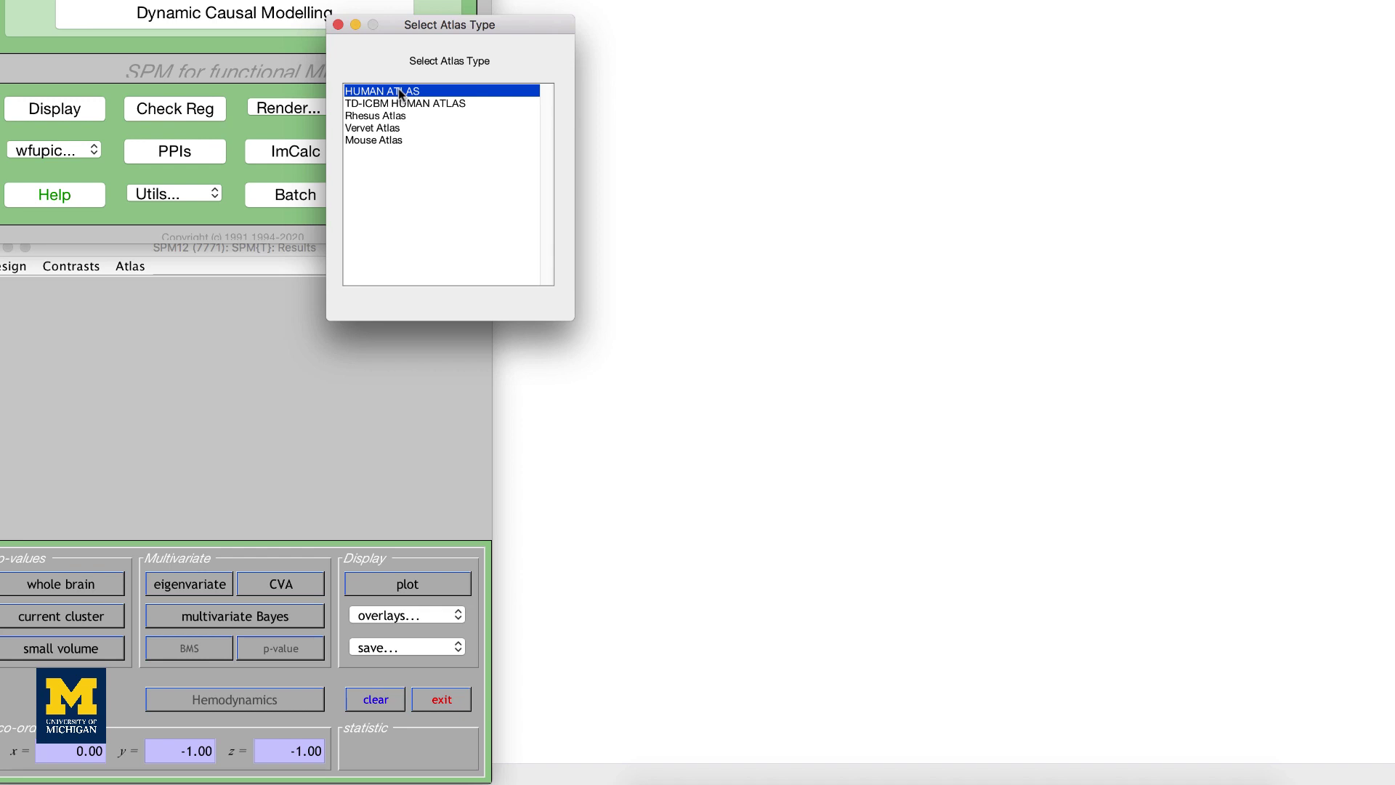
pyautogui.doubleClick(399, 91)
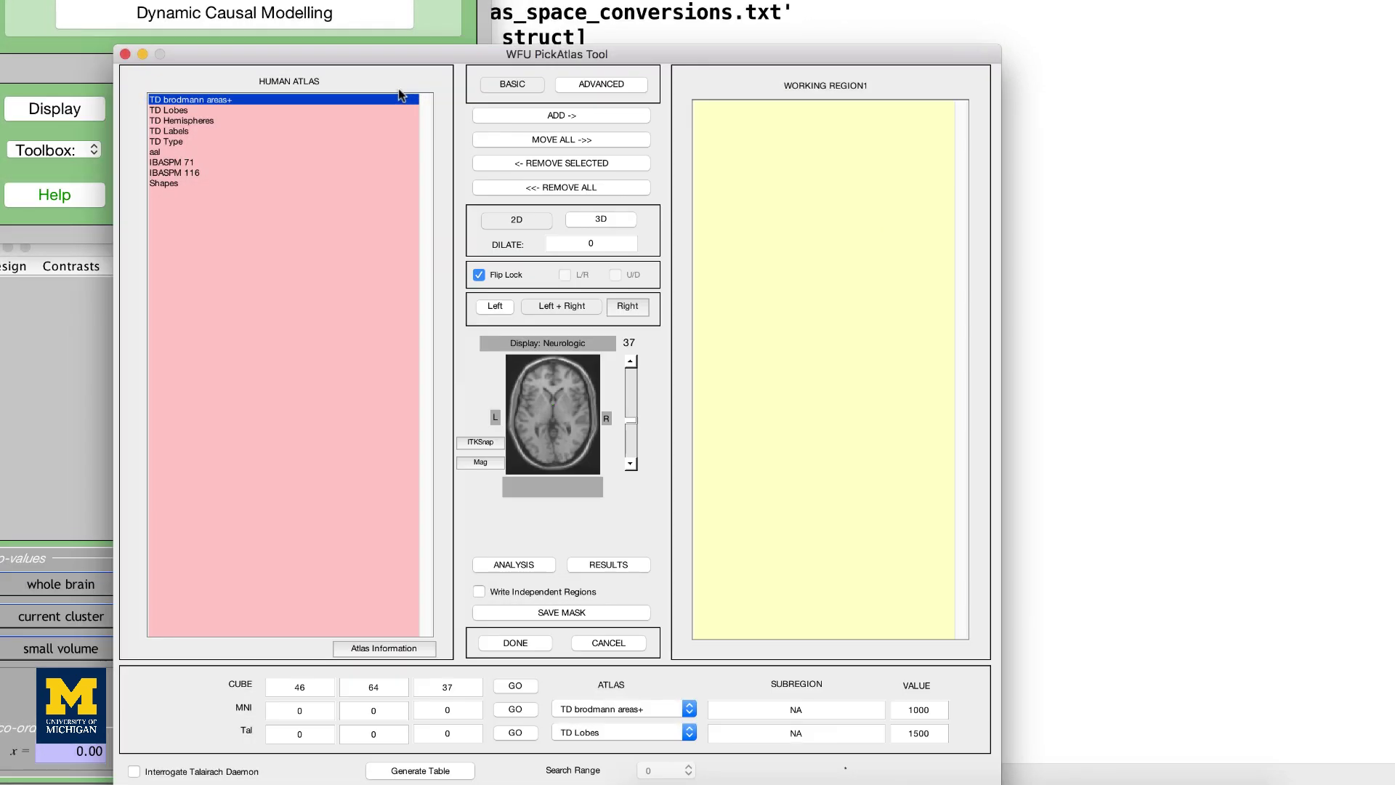
# Add brodmann area 32 from the TD brodmann areas+ atlas to Working Region1.
pyautogui.click(215, 98)
pyautogui.doubleClick(216, 98)
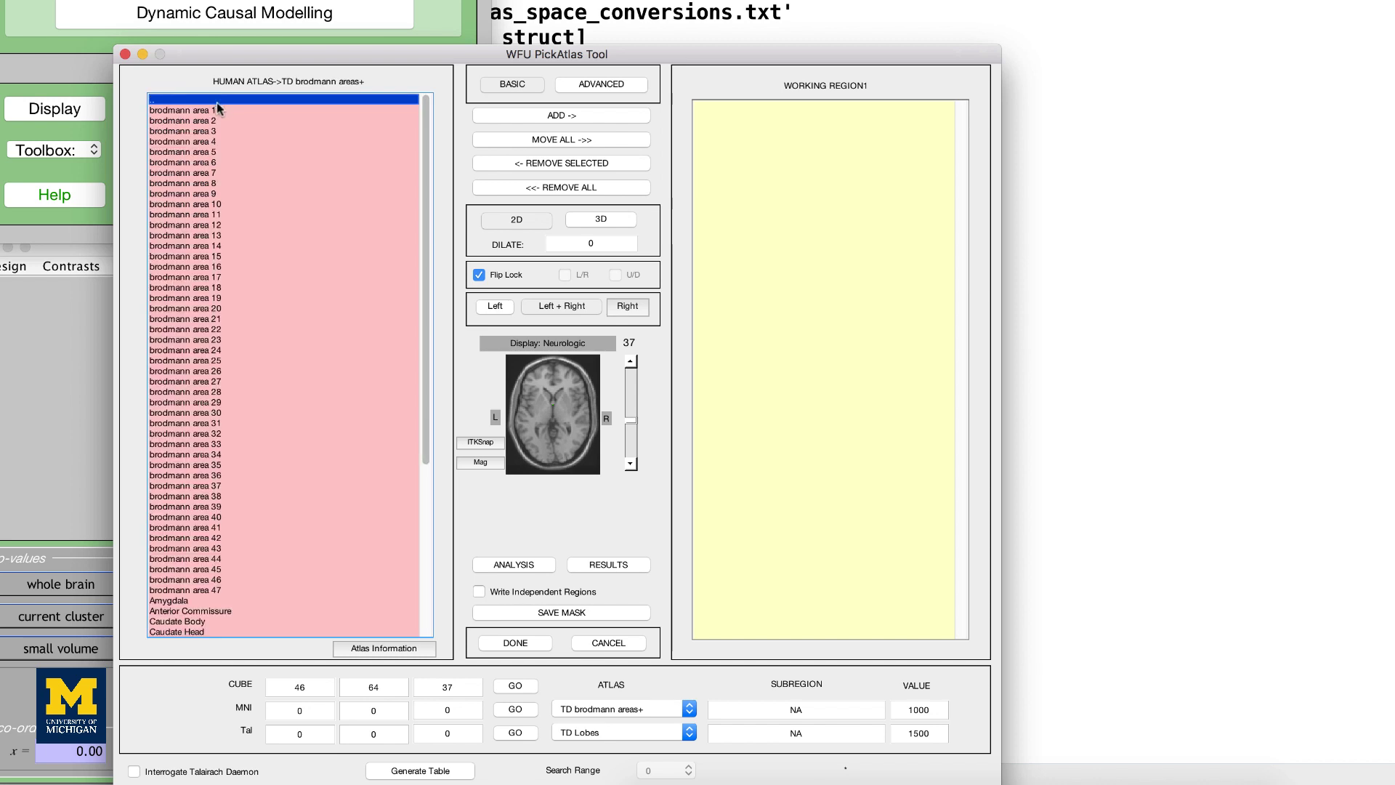
pyautogui.click(225, 432)
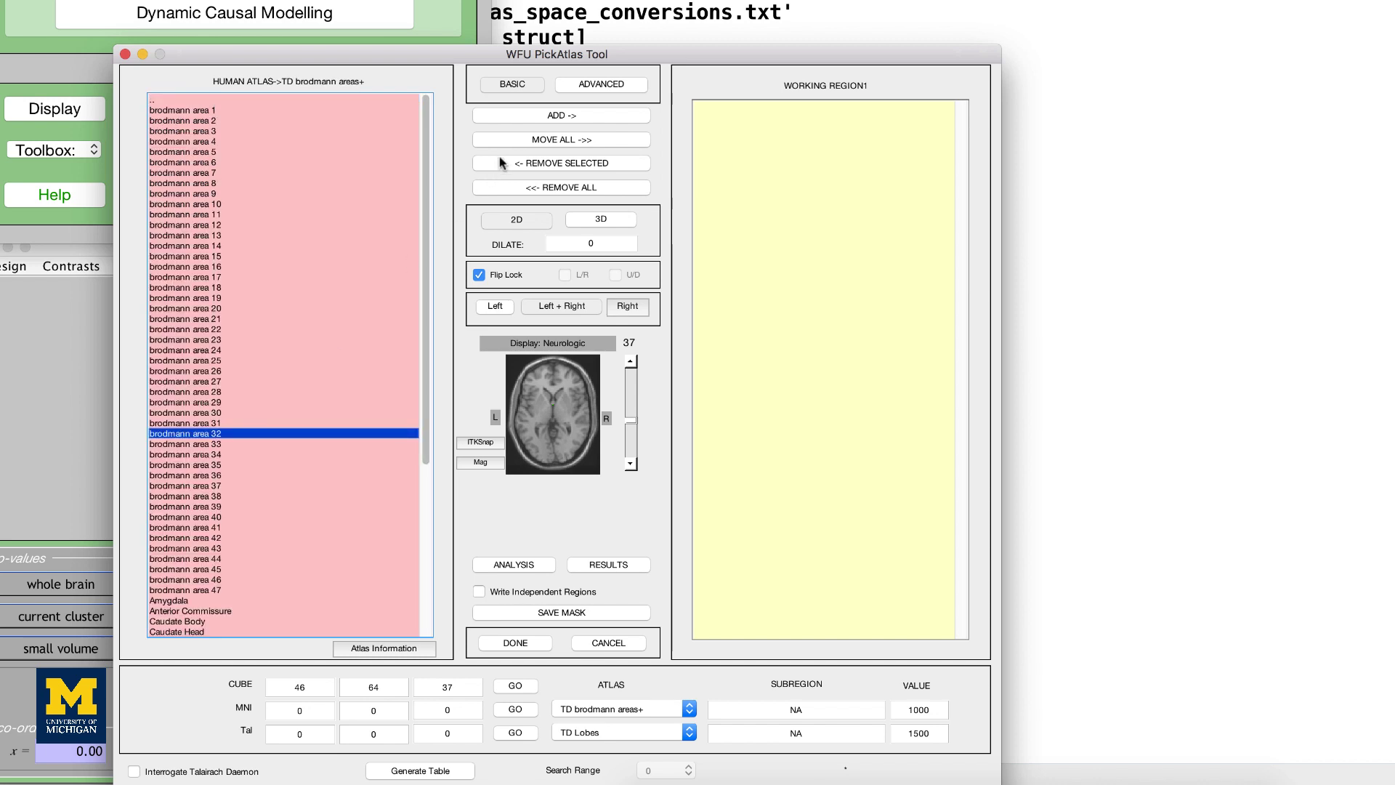
pyautogui.click(548, 118)
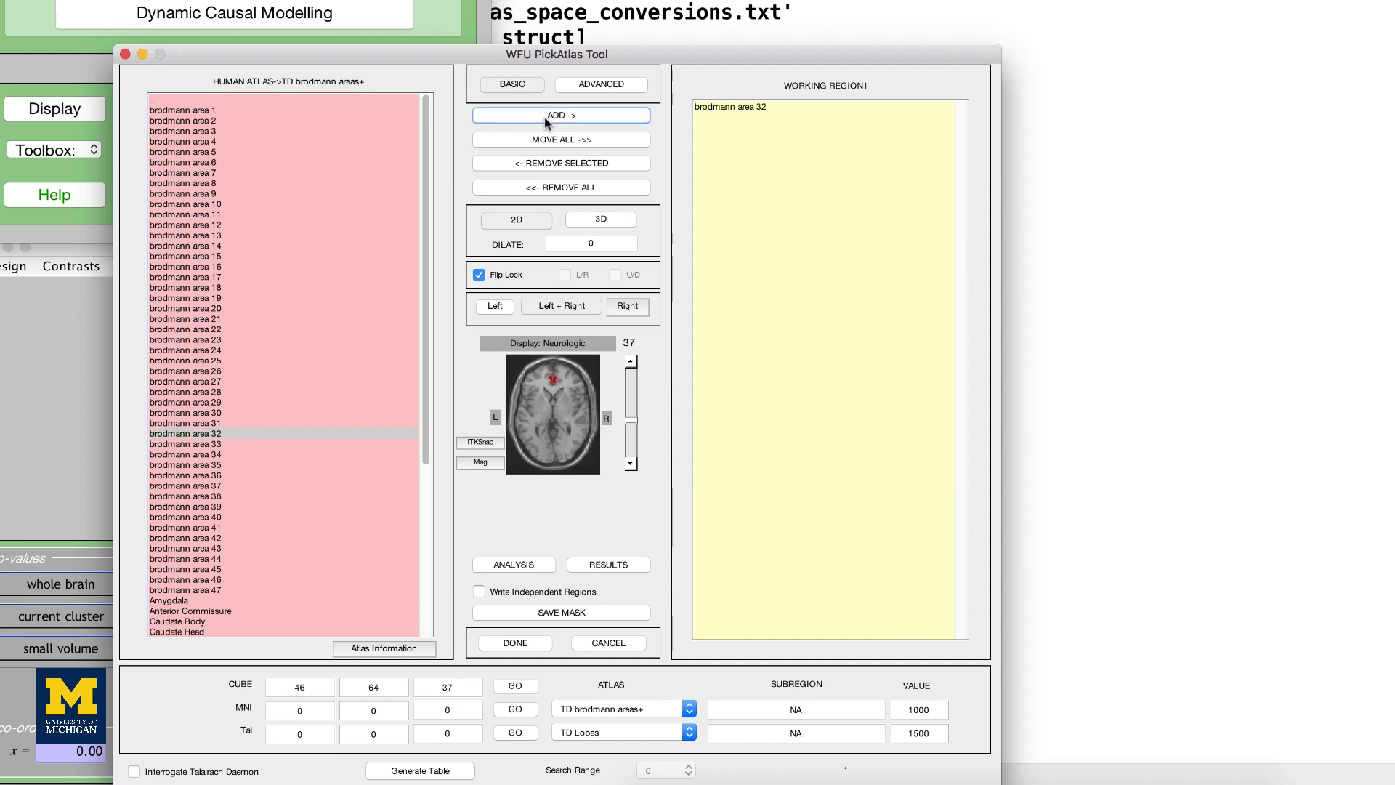
# Step up through the brain slices to inspect the marked brodmann area 32 region.
pyautogui.click(630, 361)
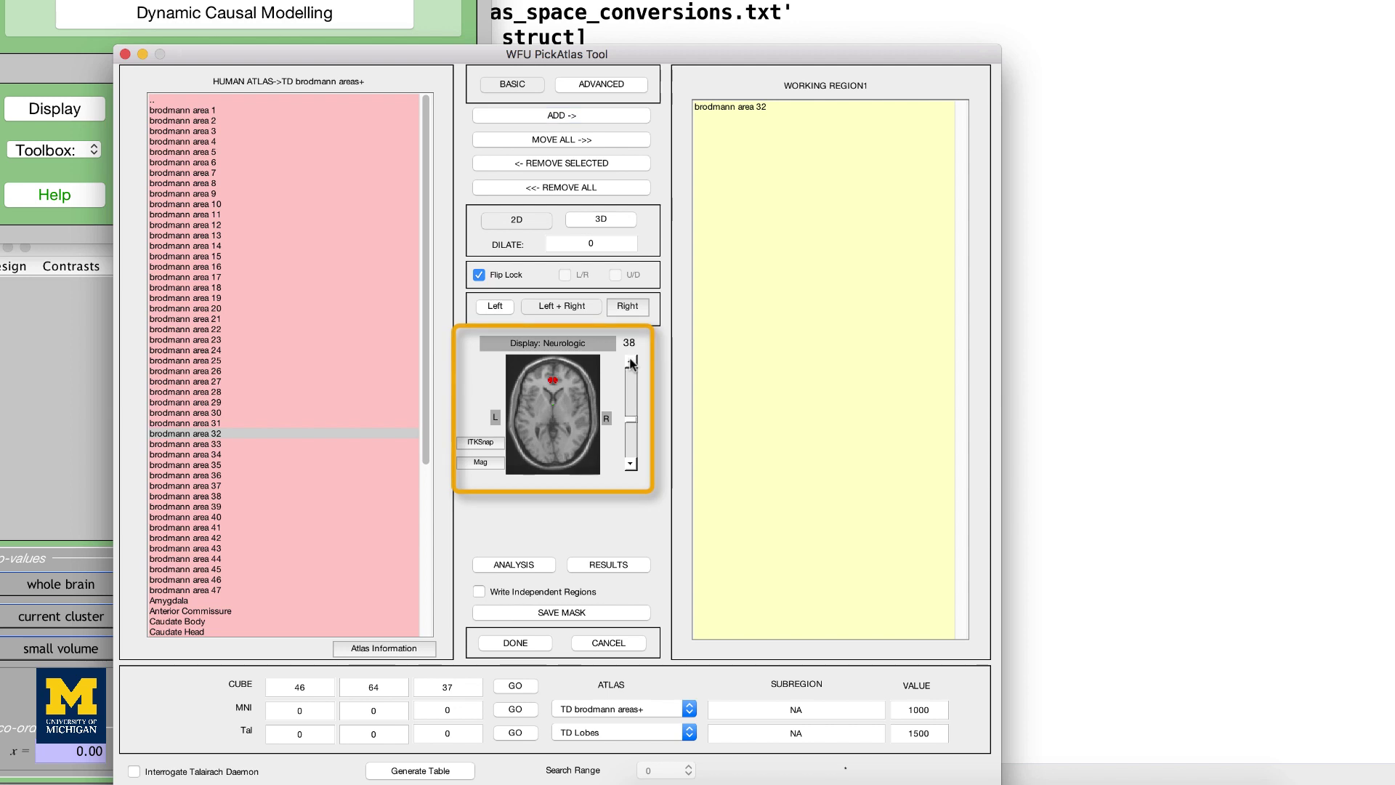
pyautogui.click(630, 362)
pyautogui.click(630, 361)
pyautogui.click(630, 361)
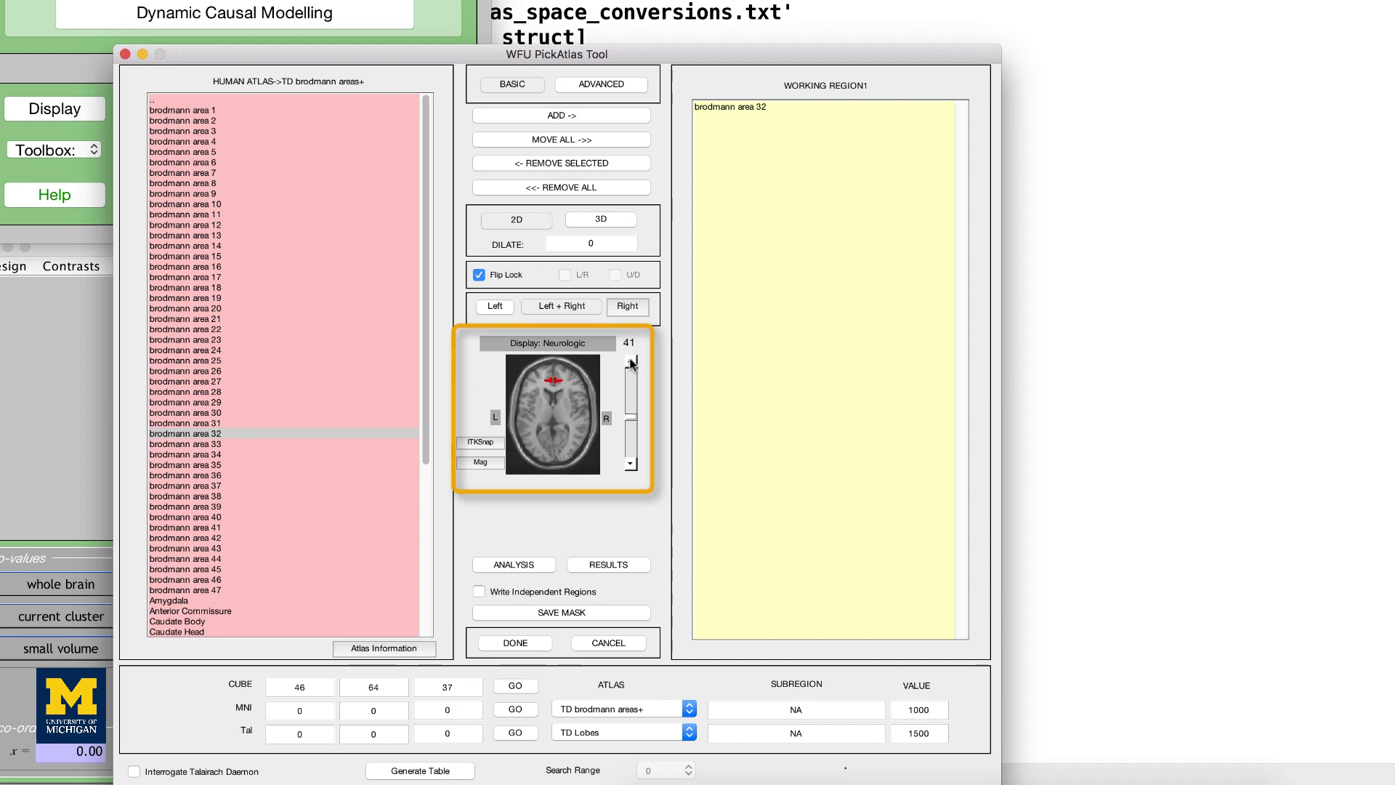
pyautogui.click(630, 361)
pyautogui.click(630, 361)
pyautogui.click(630, 361)
pyautogui.click(630, 361)
pyautogui.click(630, 362)
pyautogui.click(630, 361)
pyautogui.click(630, 361)
pyautogui.click(630, 361)
pyautogui.click(630, 362)
pyautogui.click(630, 362)
pyautogui.click(630, 361)
pyautogui.click(630, 362)
pyautogui.click(630, 361)
pyautogui.click(630, 361)
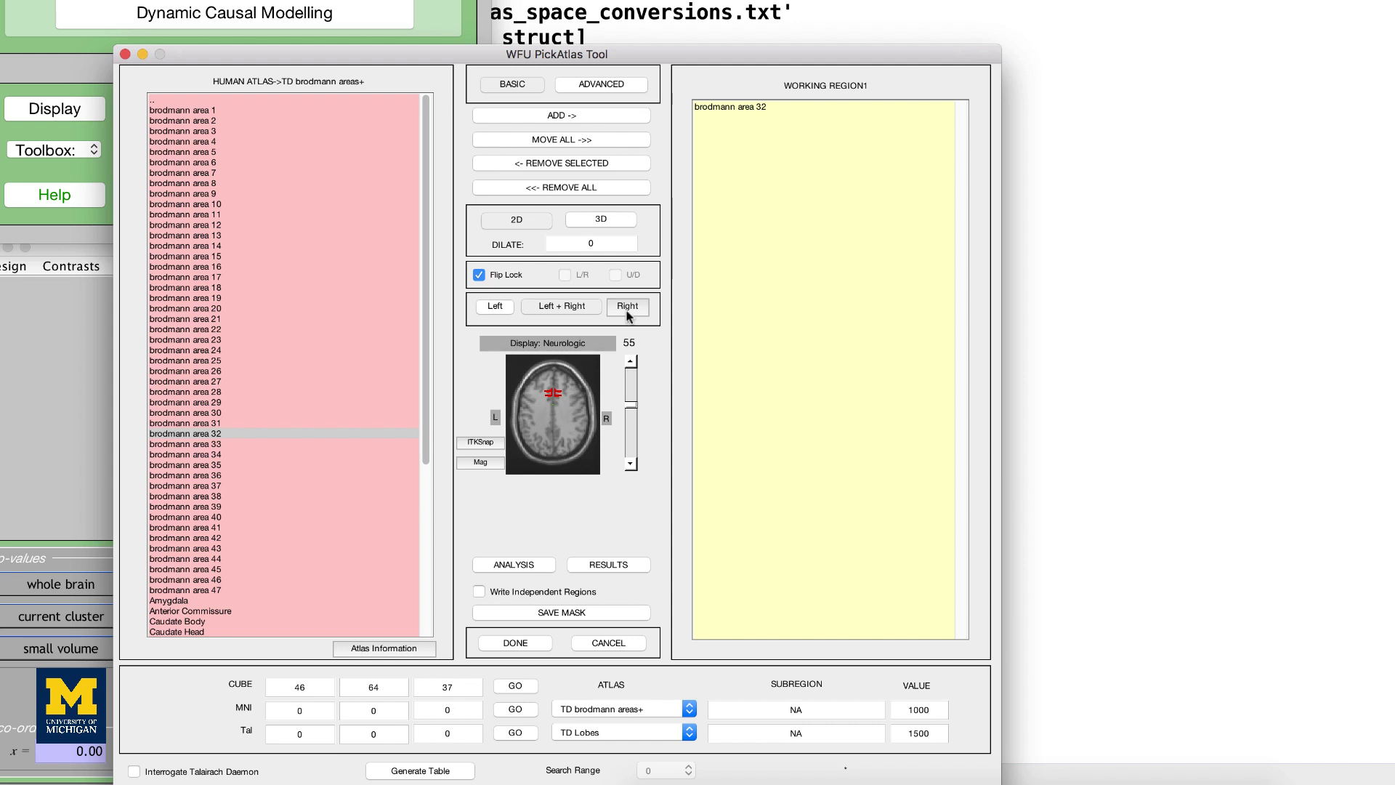
# Apply a 3D dilation of 1 to the brodmann area 32 region.
pyautogui.click(604, 241)
pyautogui.write('1')
pyautogui.click(606, 221)
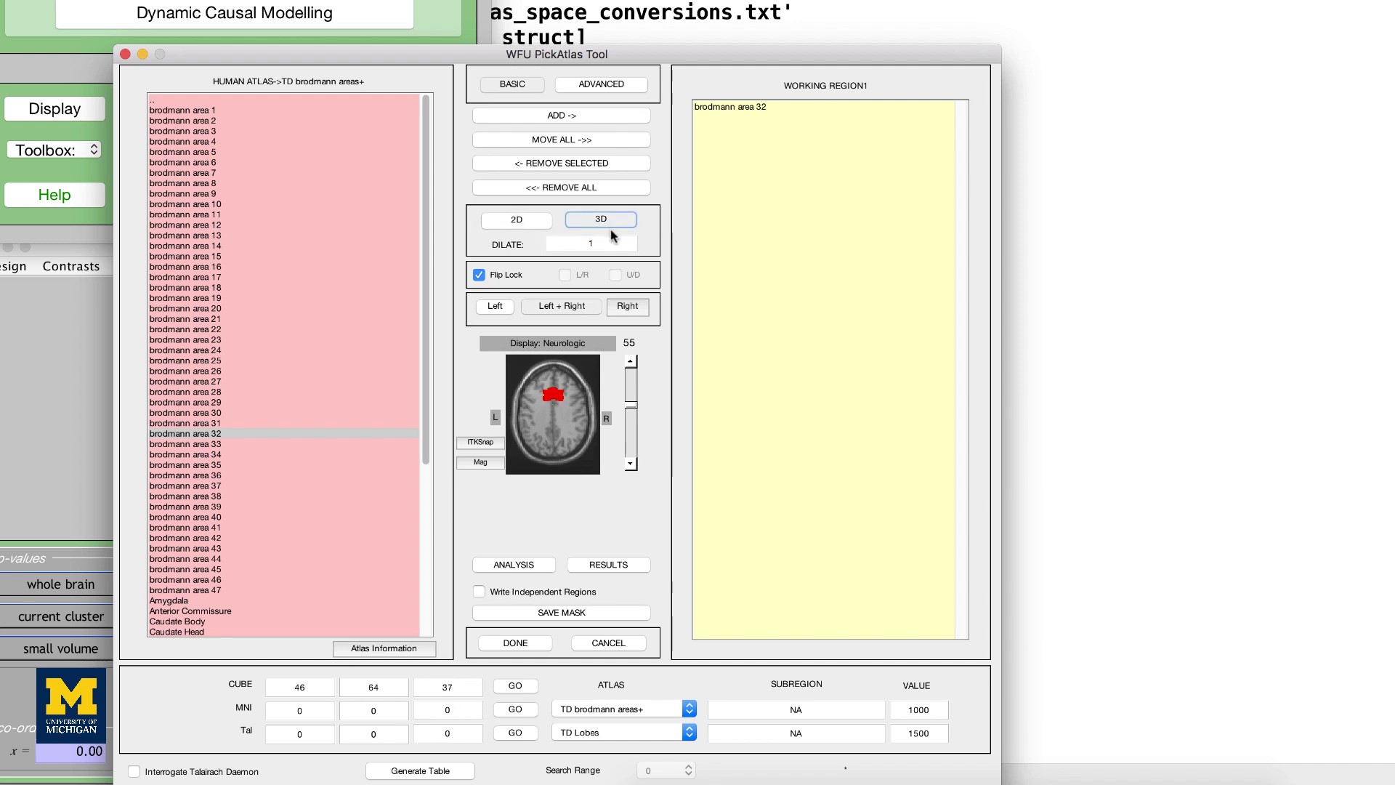
# Step down through the brain slices to slice 44.
pyautogui.click(631, 464)
pyautogui.click(631, 464)
pyautogui.click(631, 463)
pyautogui.click(631, 464)
pyautogui.click(631, 464)
pyautogui.click(631, 464)
pyautogui.click(630, 463)
pyautogui.click(631, 463)
pyautogui.click(631, 463)
pyautogui.click(631, 464)
pyautogui.click(630, 463)
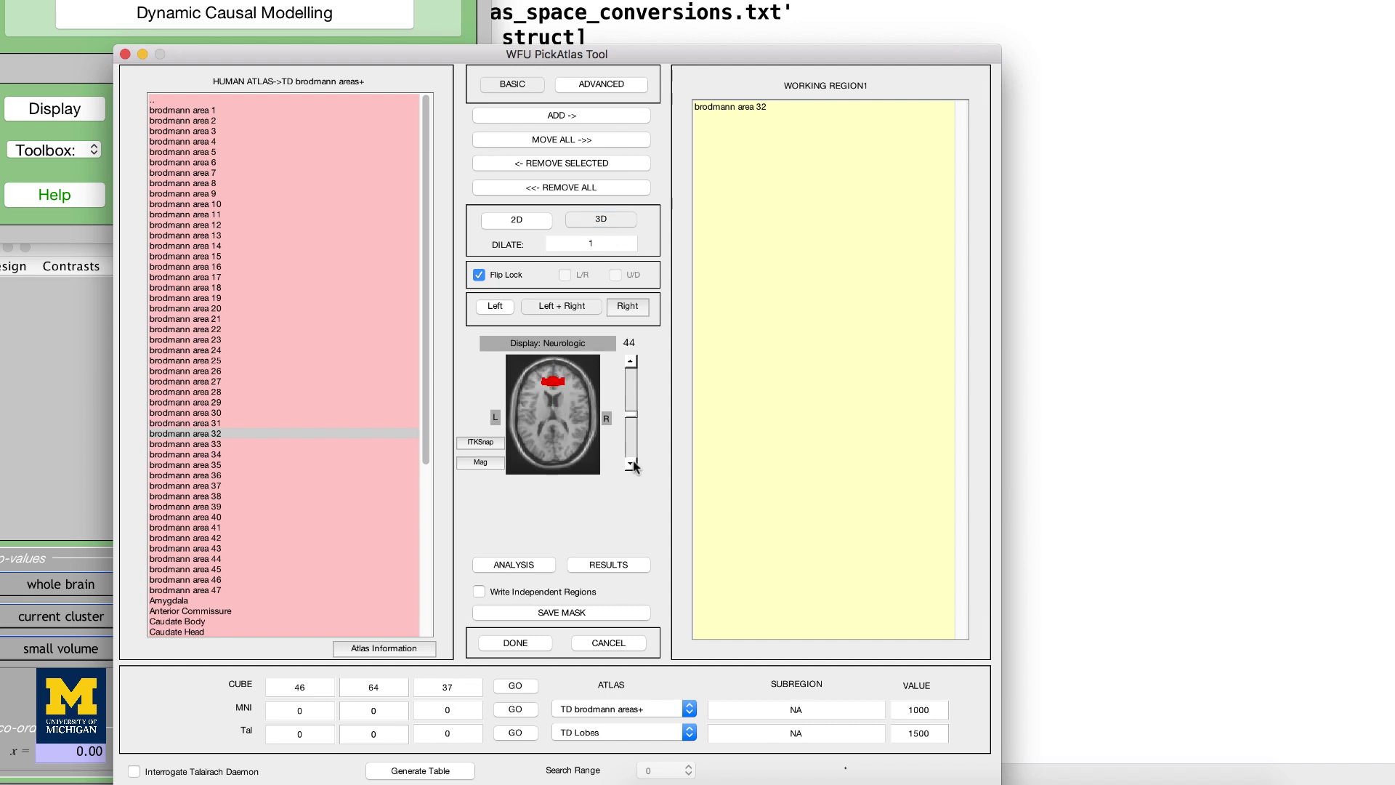
# Save the working region as the NIfTI mask BA_32 in the Flanker folder.
pyautogui.click(570, 614)
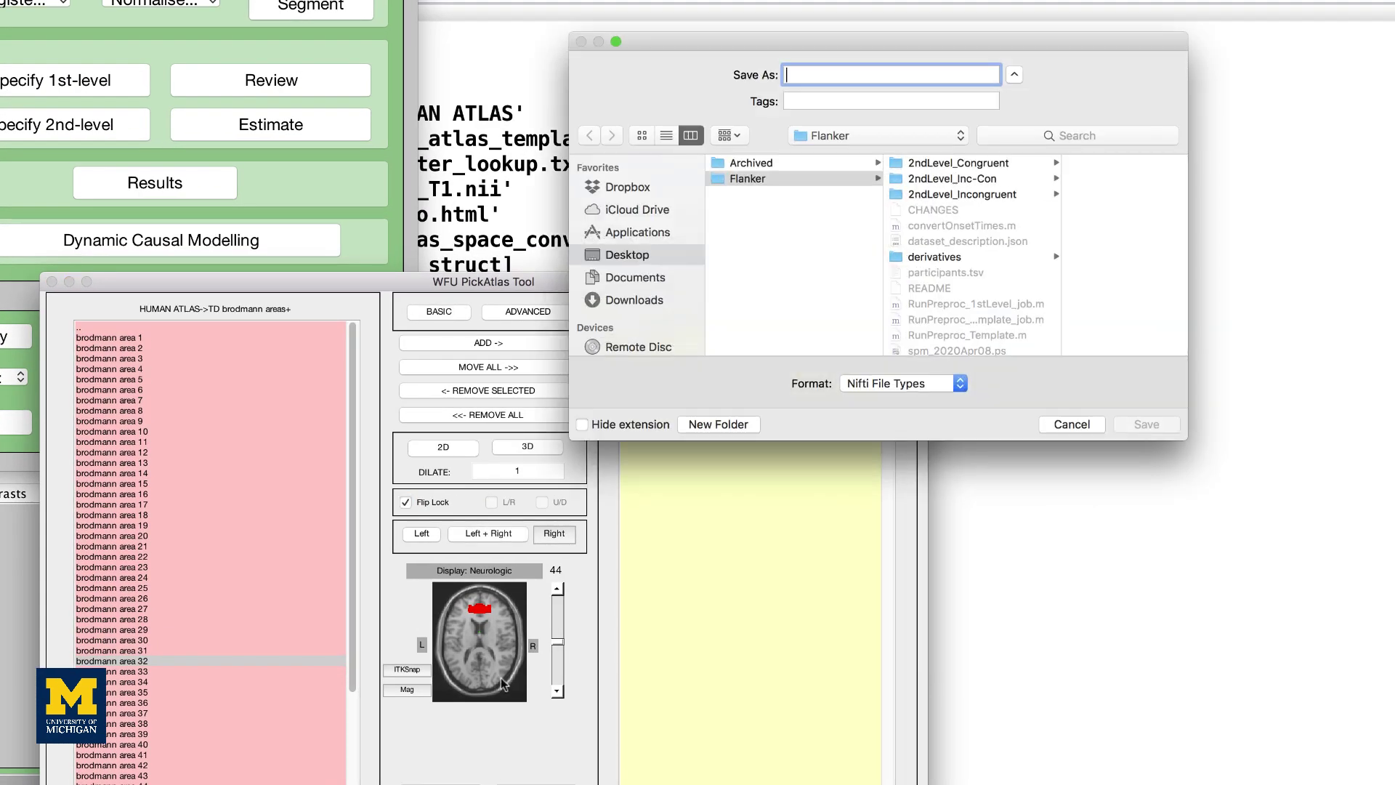
pyautogui.write('BA_32')
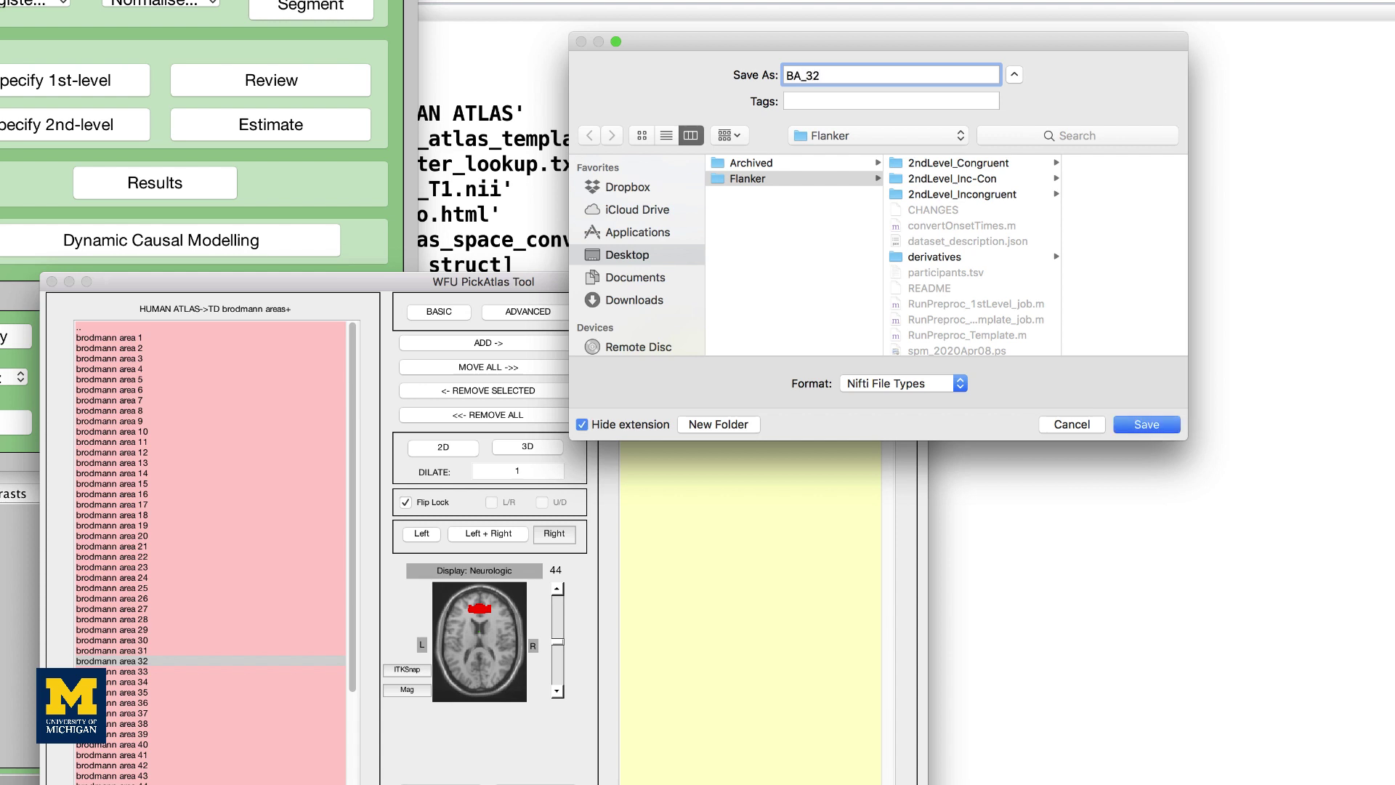
pyautogui.press('Return')
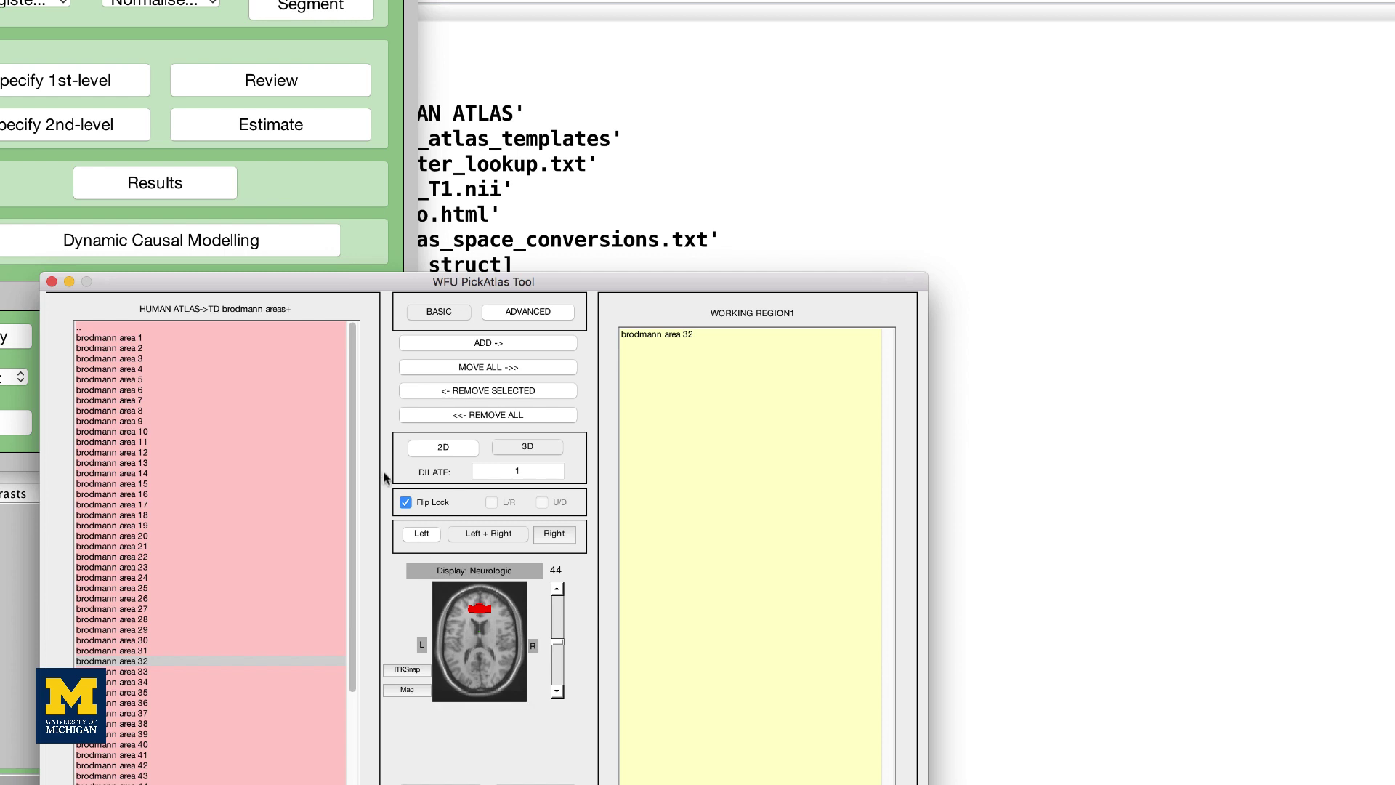
# Load the 2ndLevel_Incongruent SPM.mat in Results and choose the Incongruent contrast.
pyautogui.click(197, 192)
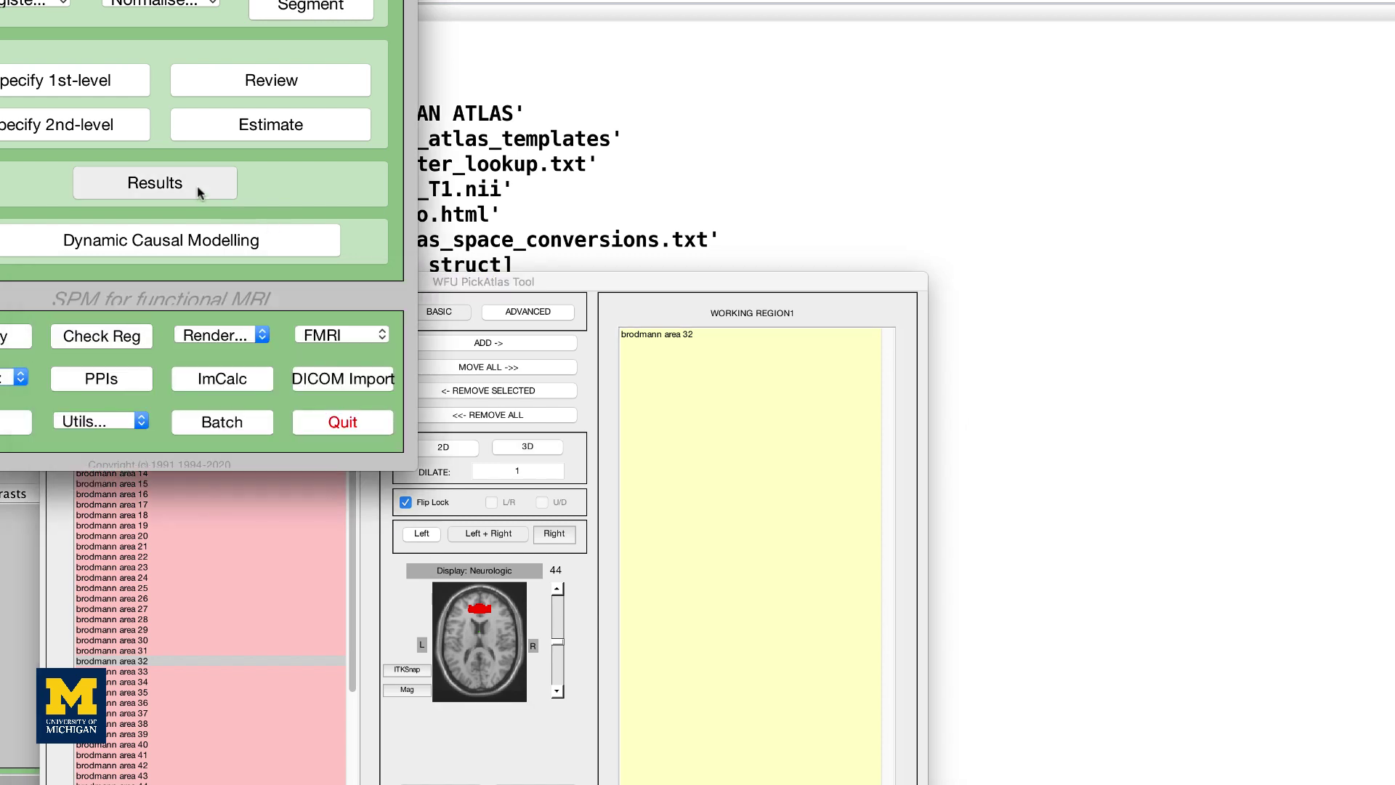
pyautogui.click(197, 192)
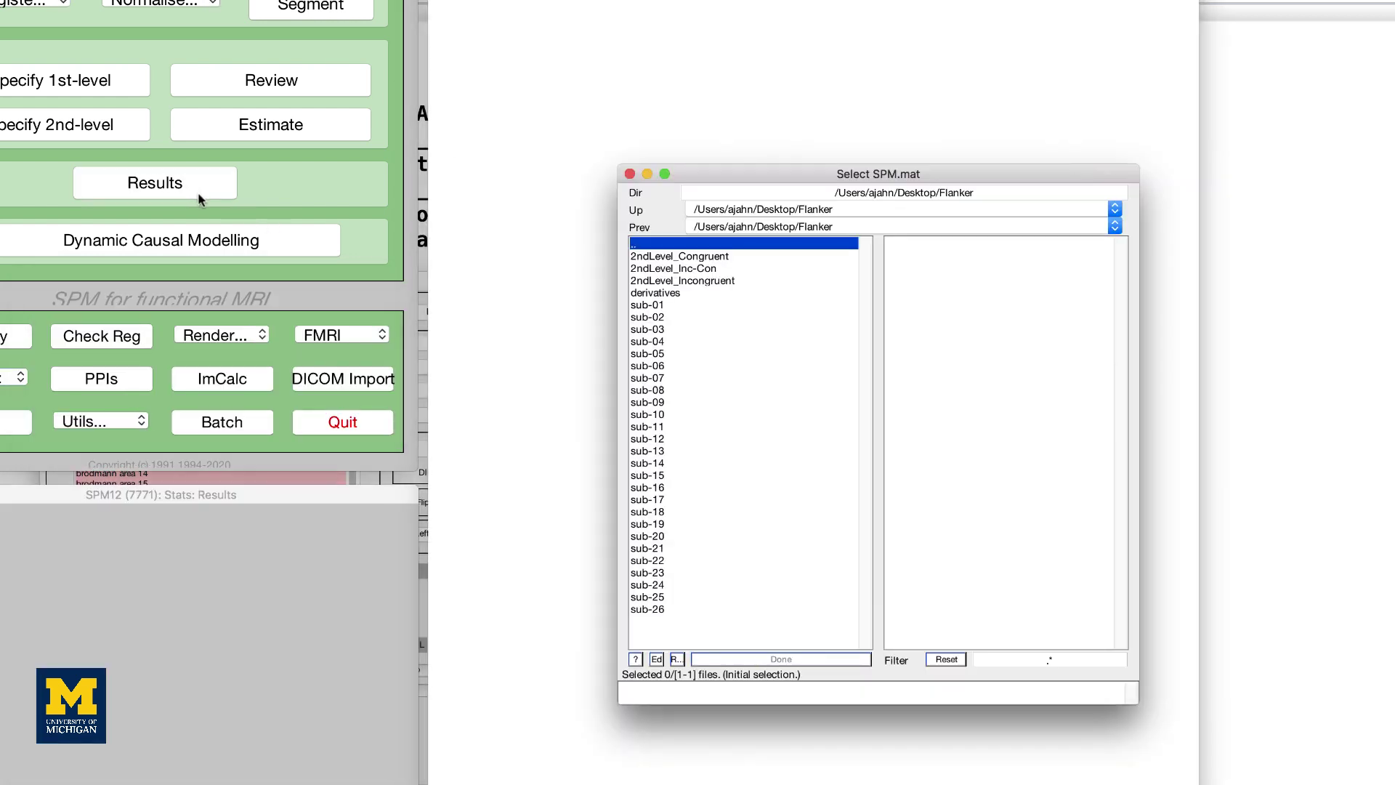
pyautogui.click(695, 281)
pyautogui.click(915, 244)
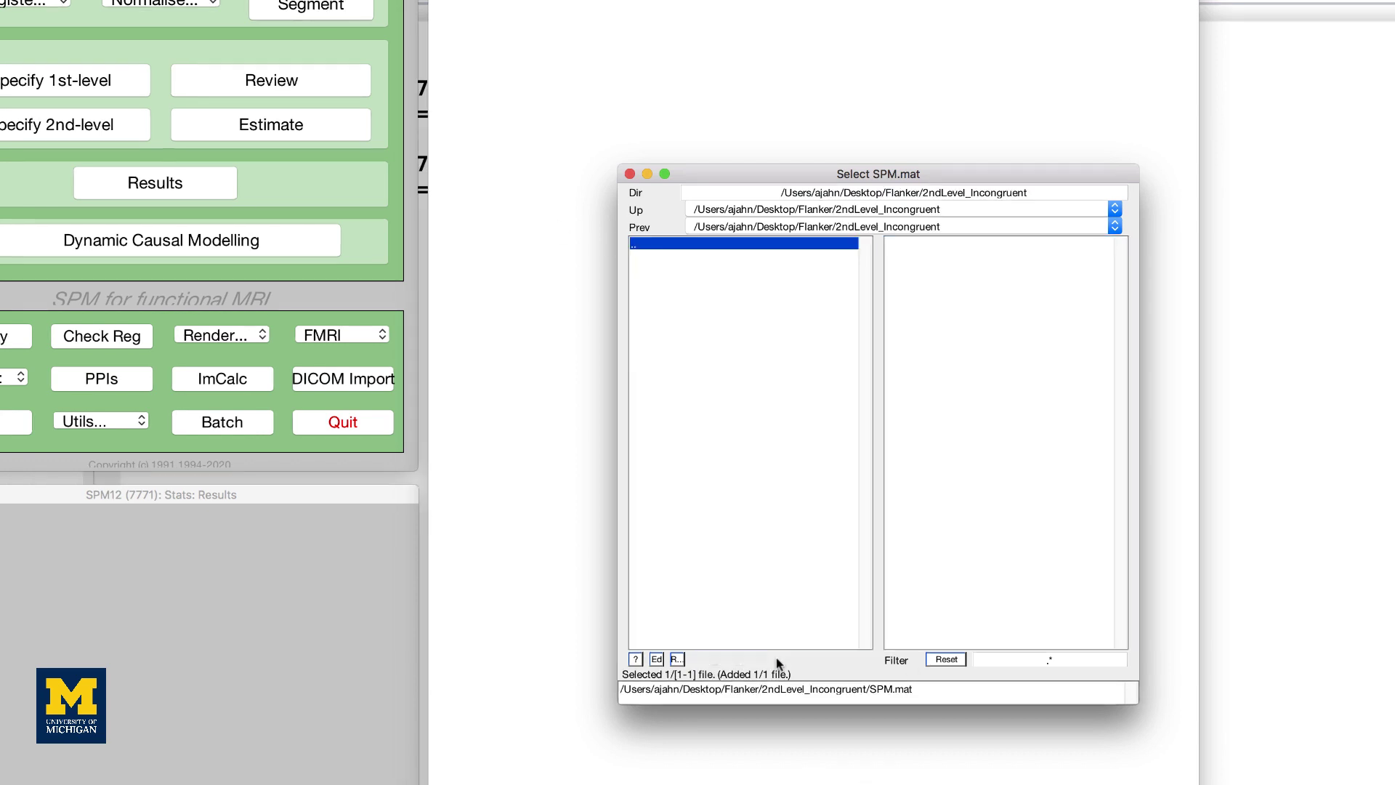
pyautogui.click(778, 659)
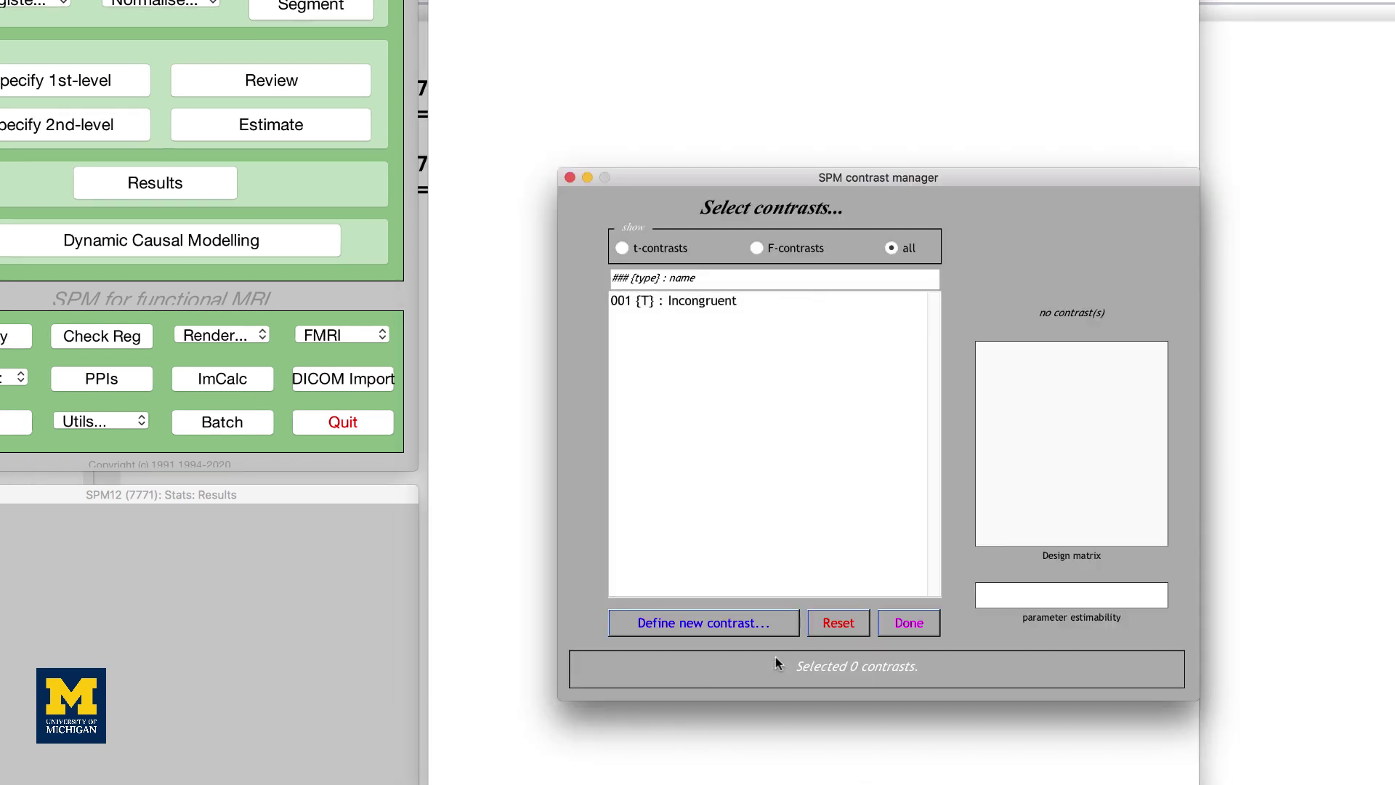
pyautogui.doubleClick(704, 392)
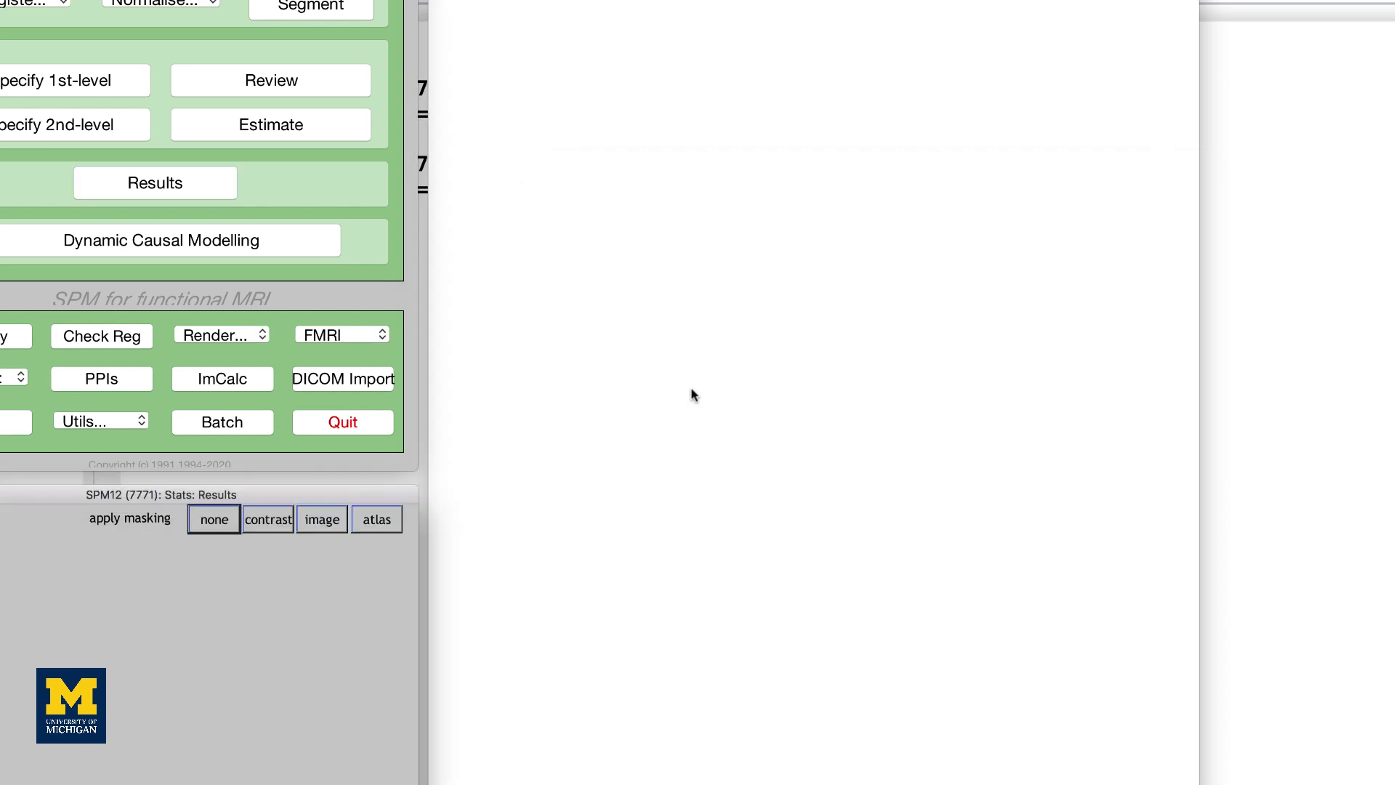
# Mask inclusively with BA_32.nii, no ROI analysis, no correction, threshold 1, extent 0.
pyautogui.click(328, 519)
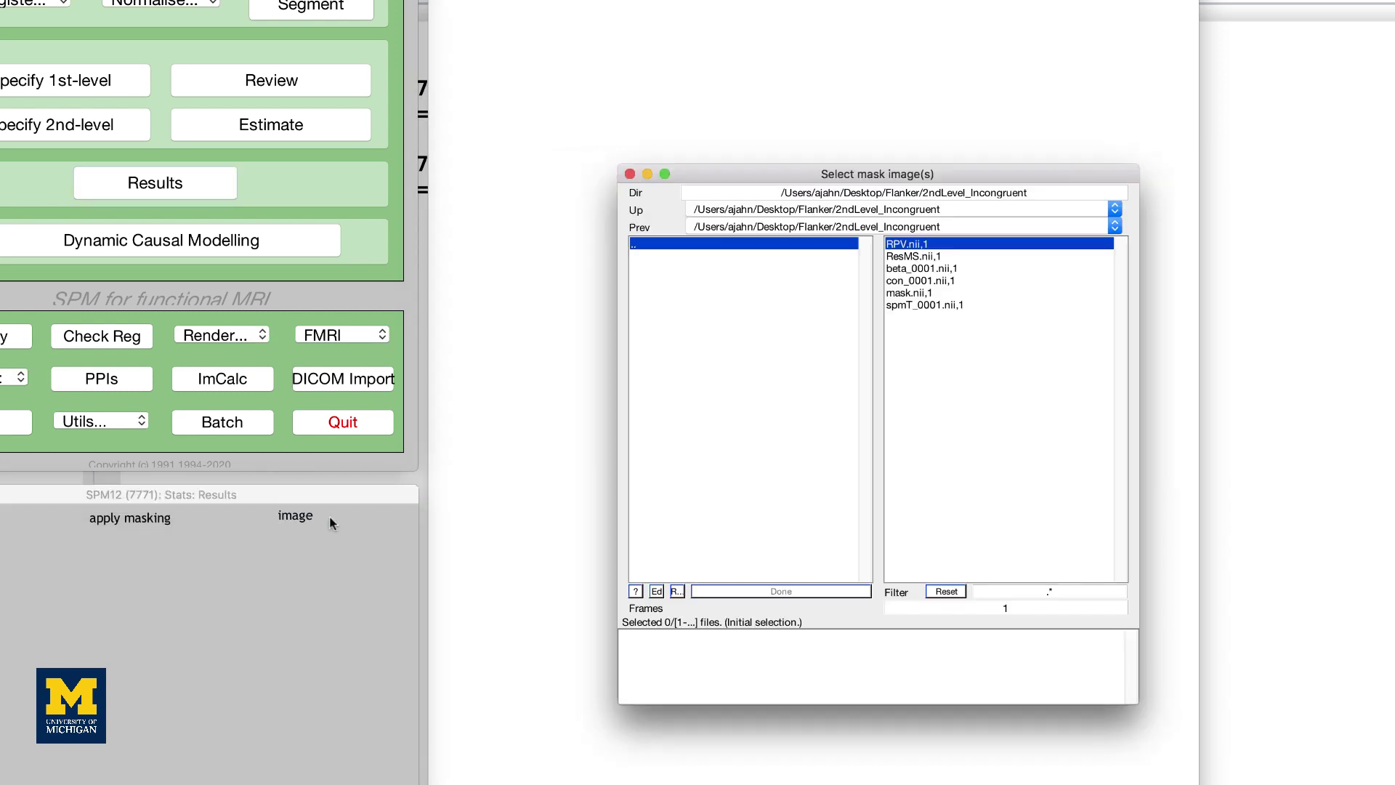
pyautogui.doubleClick(743, 427)
pyautogui.click(939, 386)
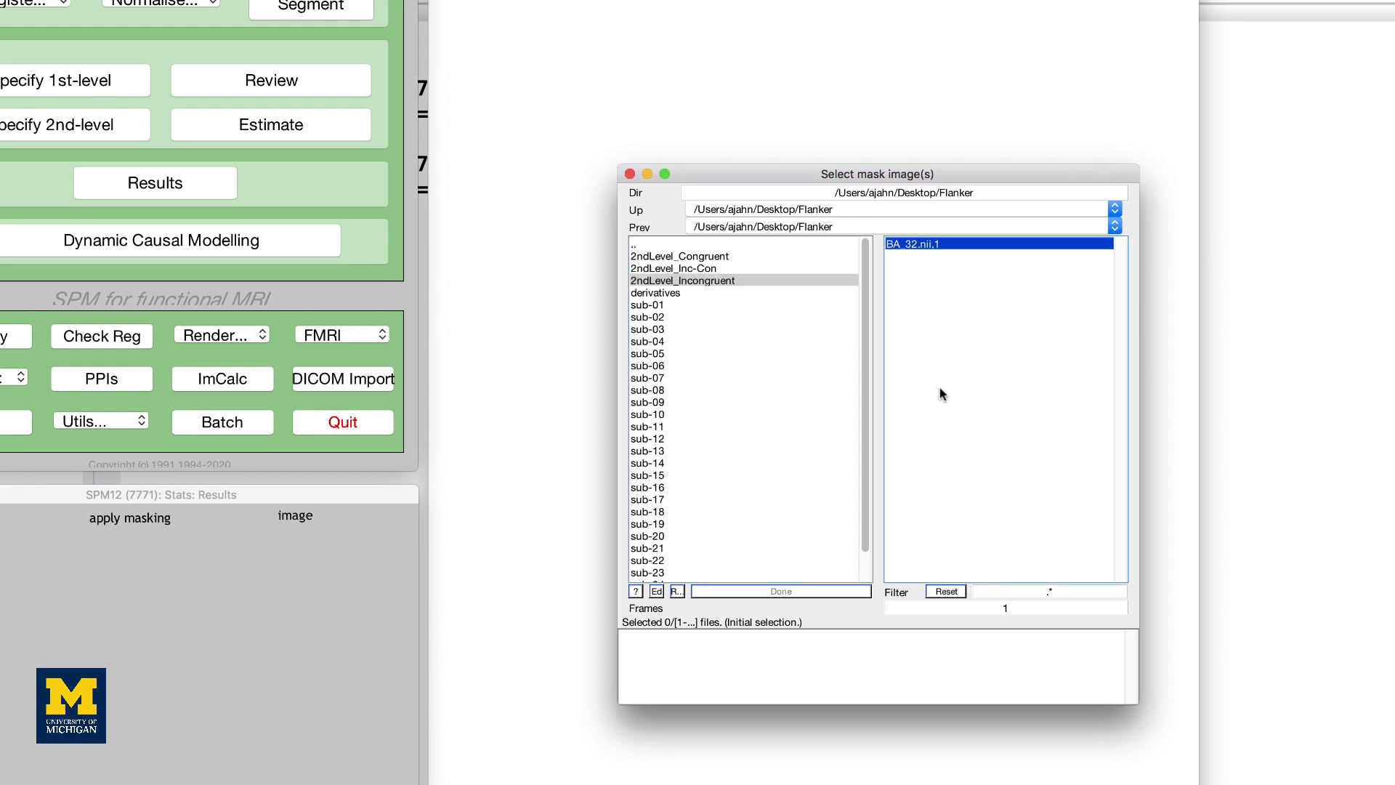
pyautogui.click(772, 592)
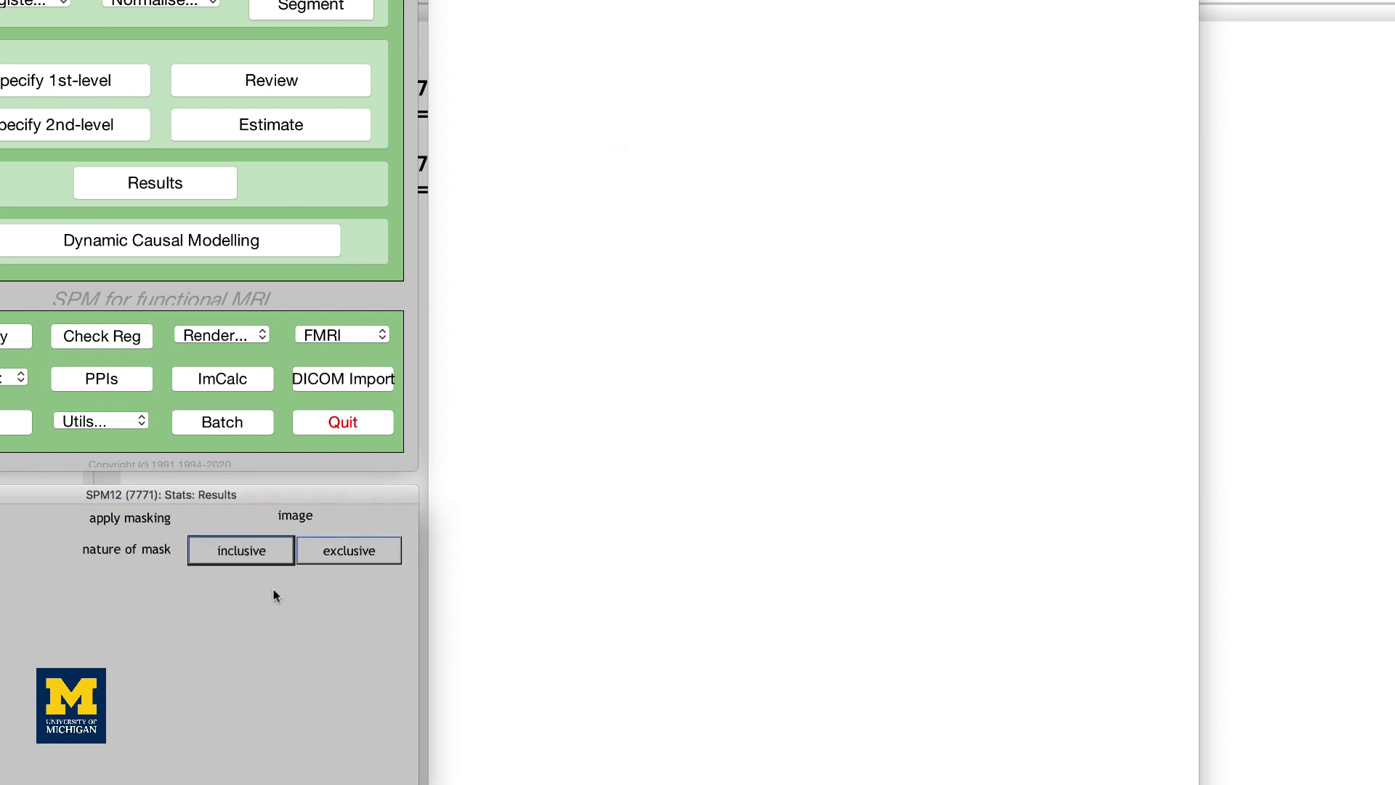
pyautogui.click(253, 557)
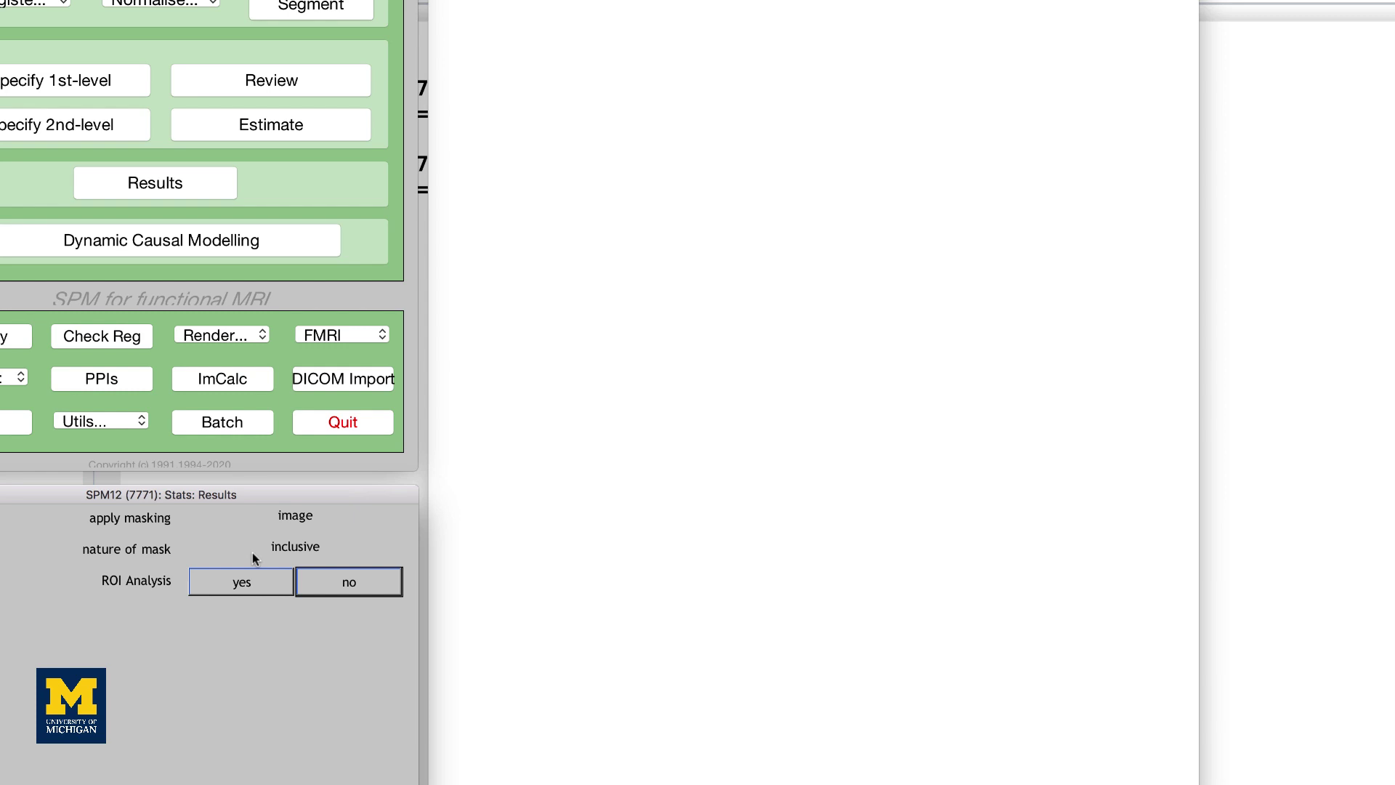
pyautogui.click(342, 578)
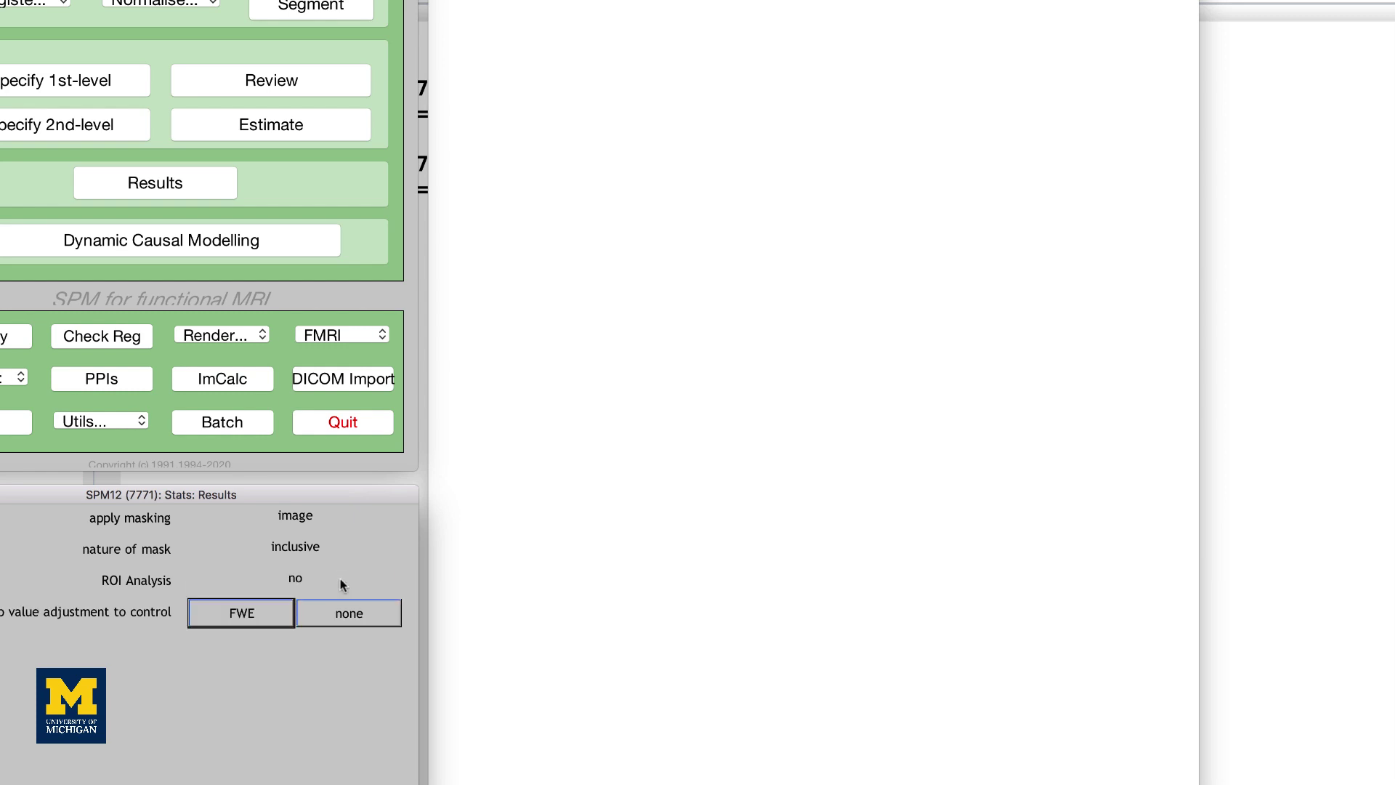
pyautogui.click(298, 612)
pyautogui.write('1')
pyautogui.press('Return')
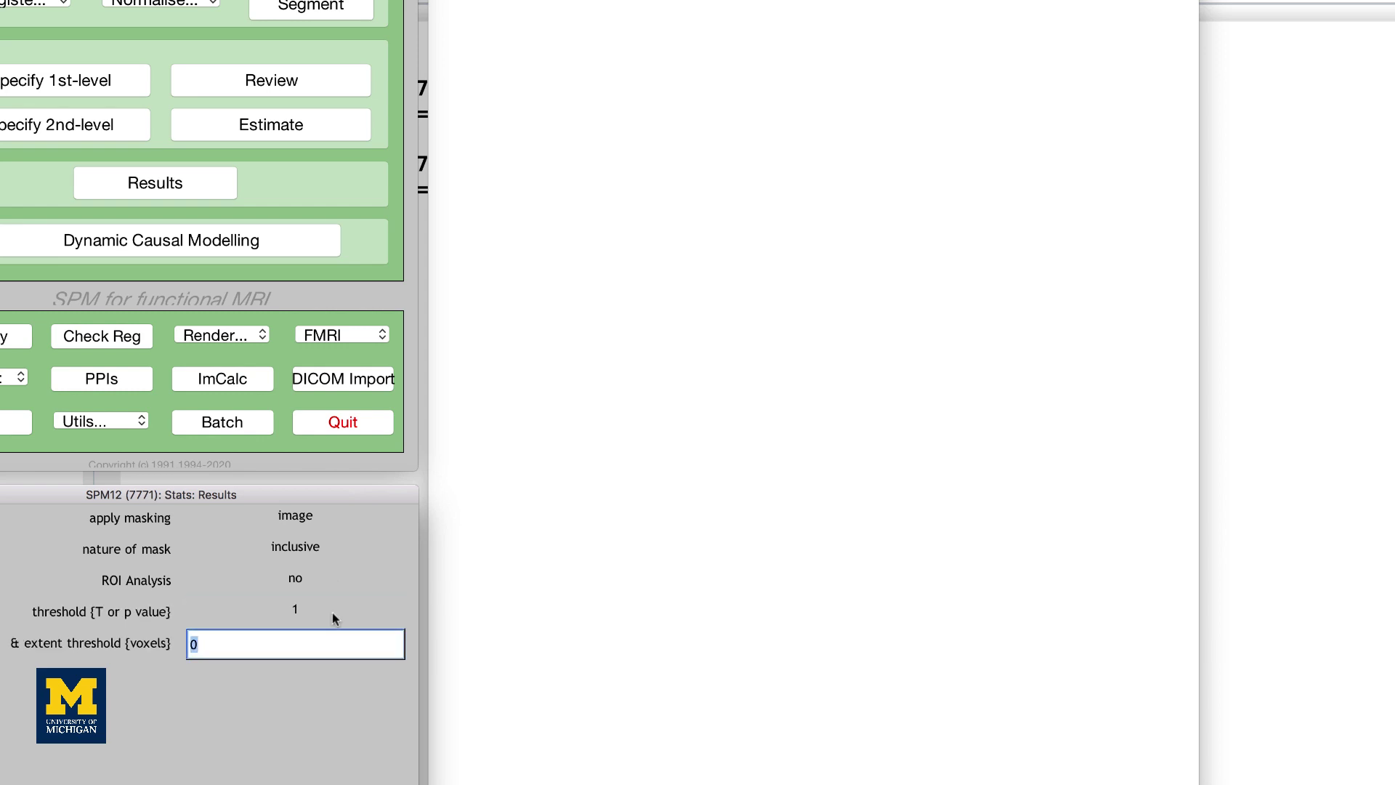
pyautogui.press('Return')
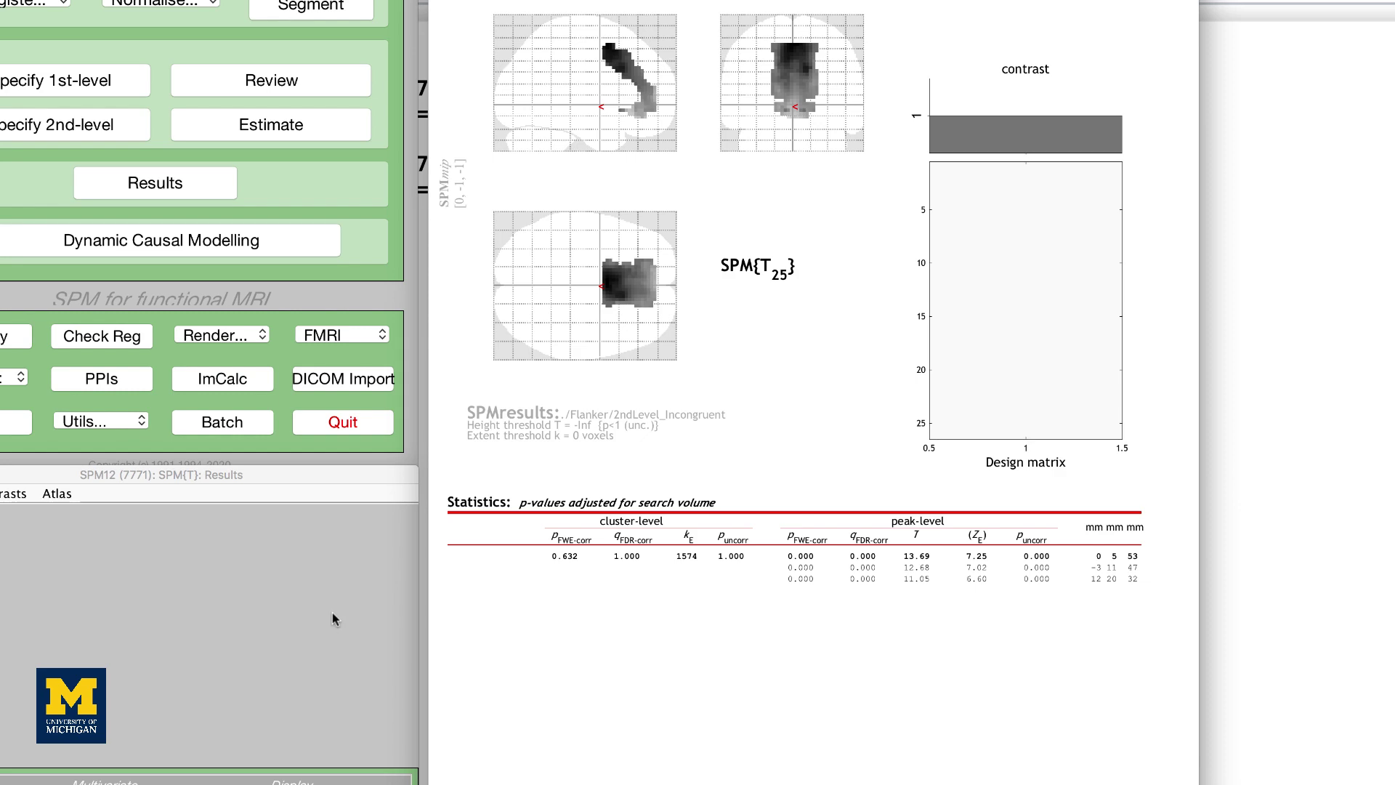
# Go to the 13.69 peak at 0 5 53 and extract whitened, filtered y for this cluster.
pyautogui.rightClick(845, 113)
pyautogui.click(888, 155)
pyautogui.rightClick(838, 102)
pyautogui.moveTo(952, 198)
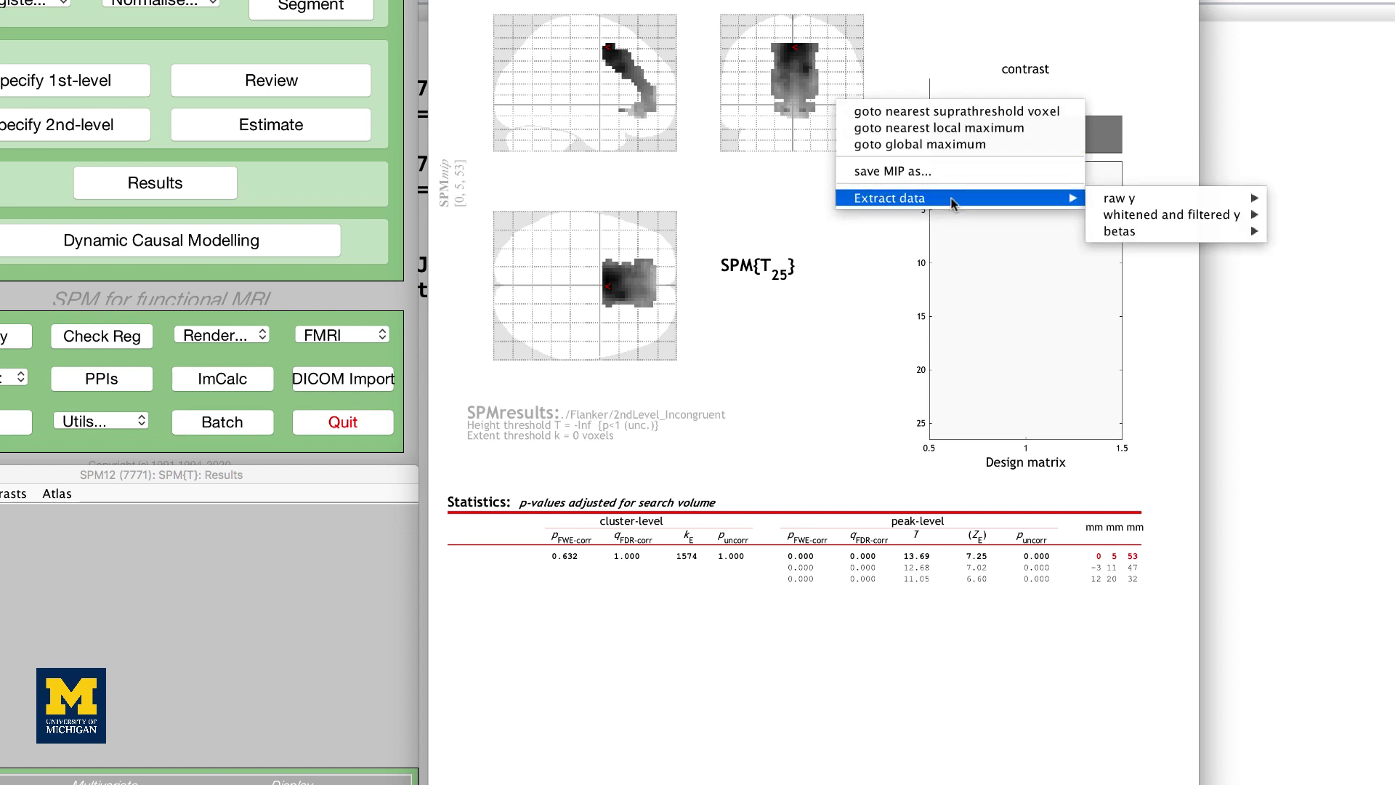
pyautogui.moveTo(1151, 217)
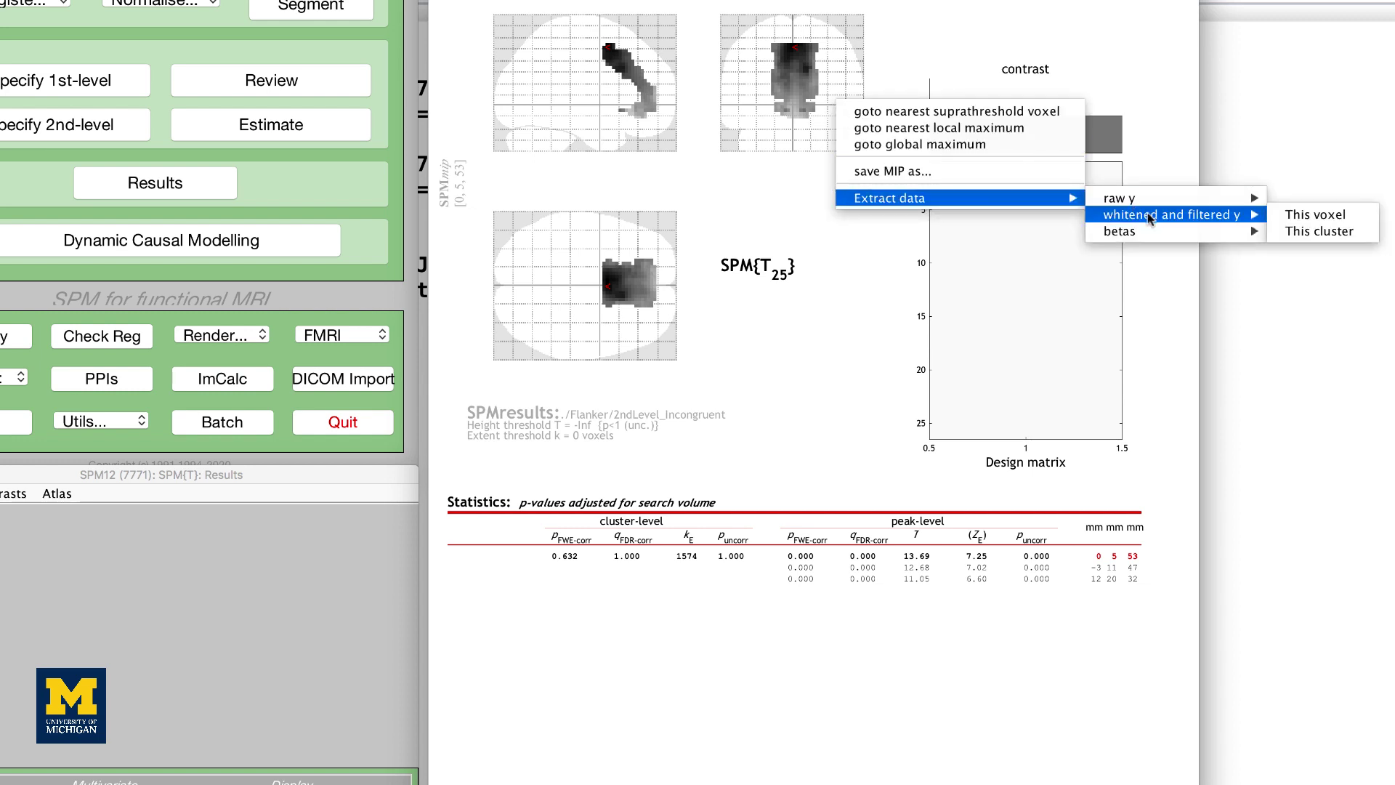
pyautogui.click(1319, 233)
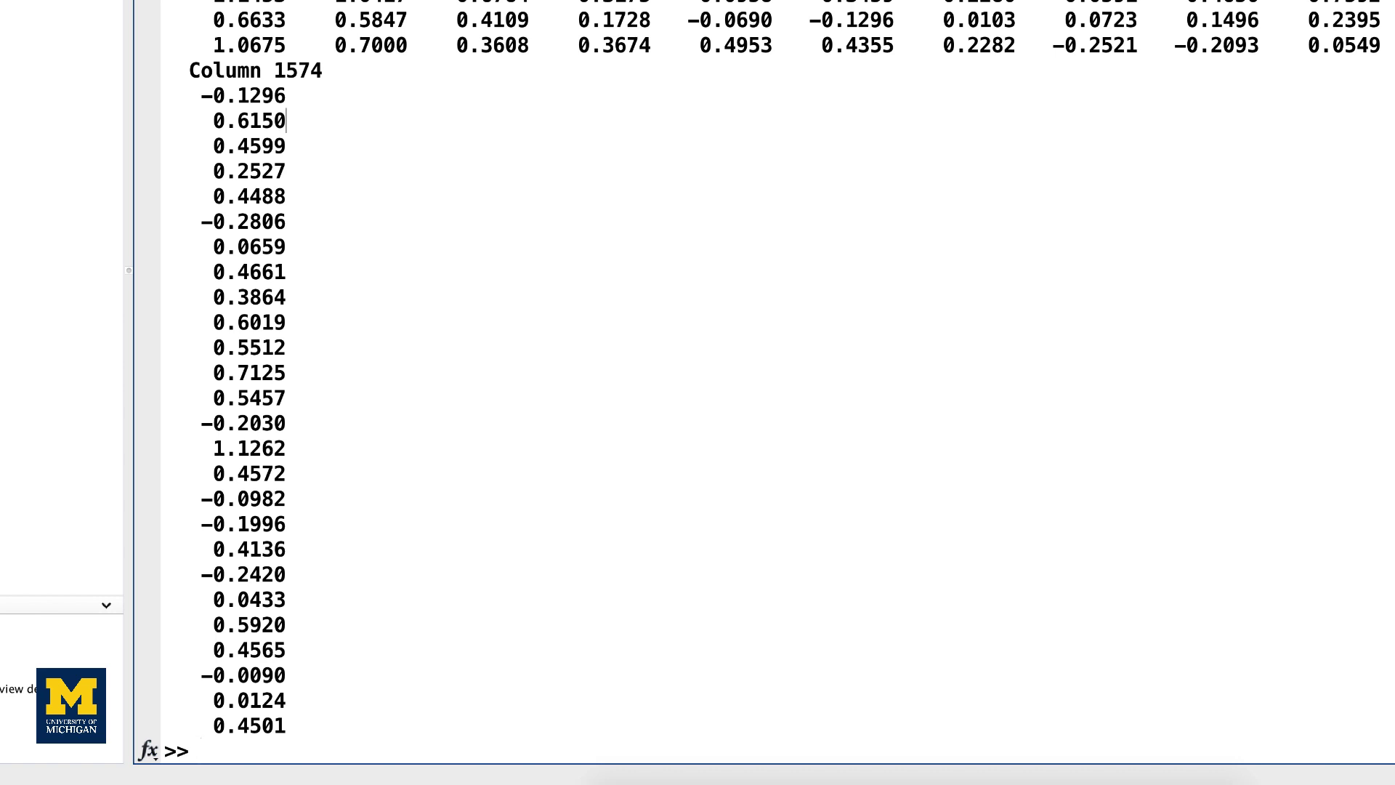
# Compute Inc = mean(y,2) in MATLAB, then begin loading new results from the Flanker folder.
pyautogui.write('Inc = mean')
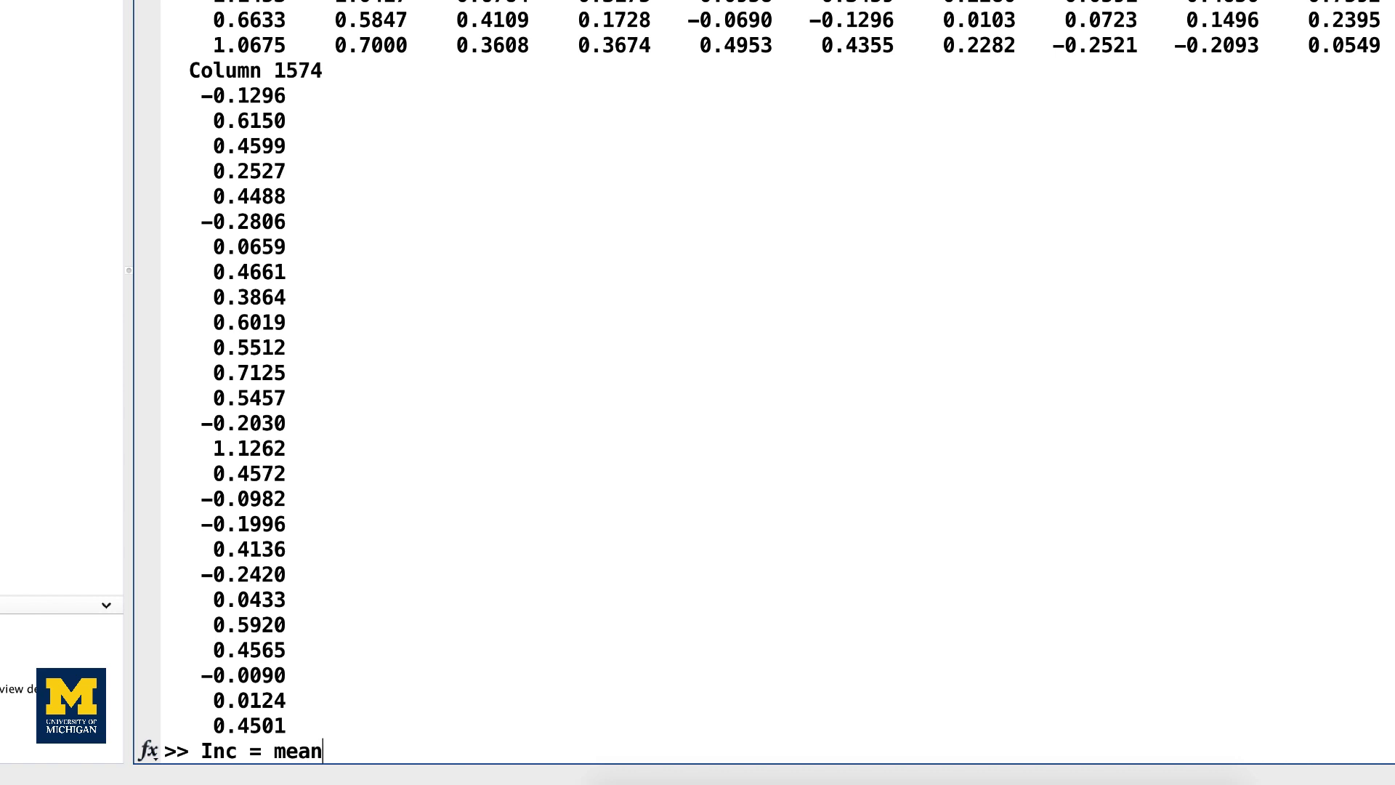
pyautogui.write('(y,2)')
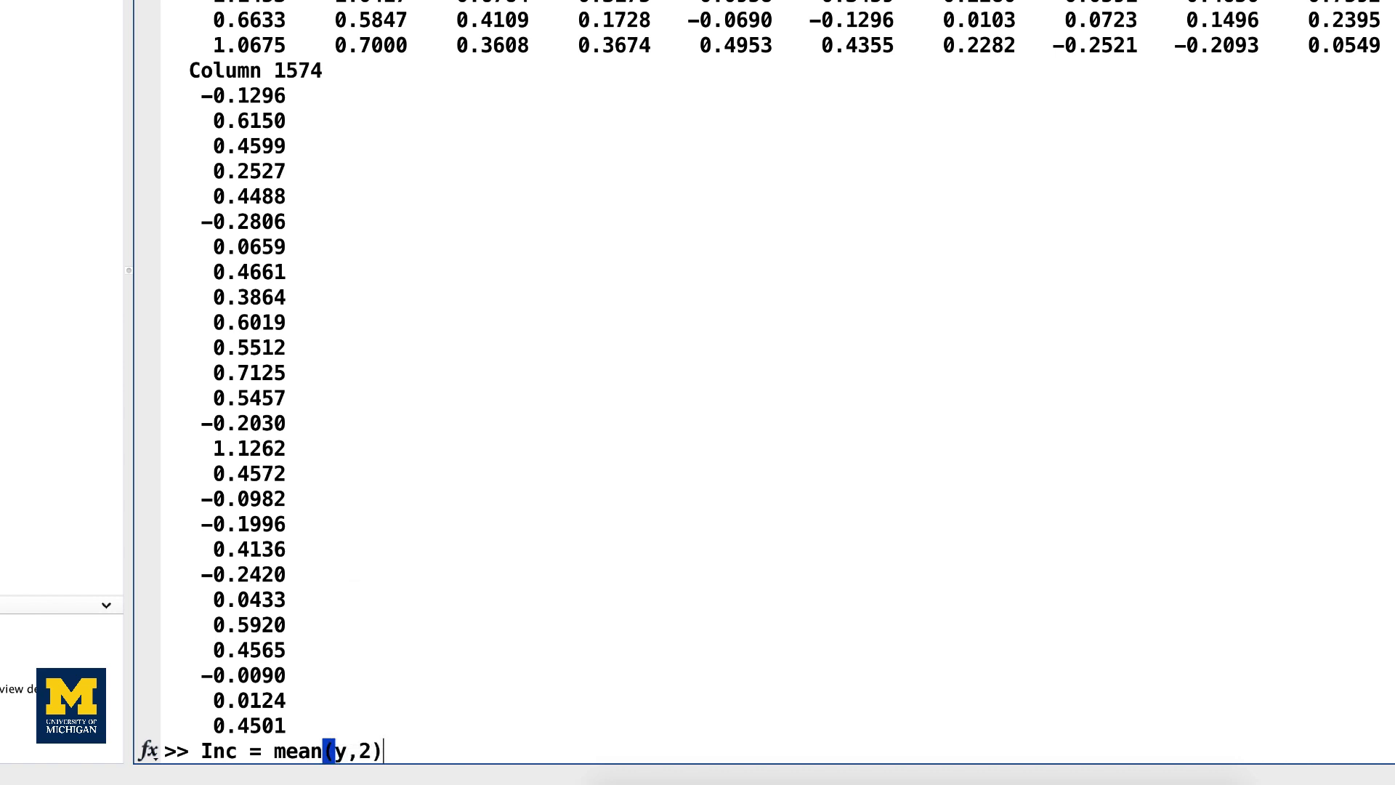
pyautogui.press('Return')
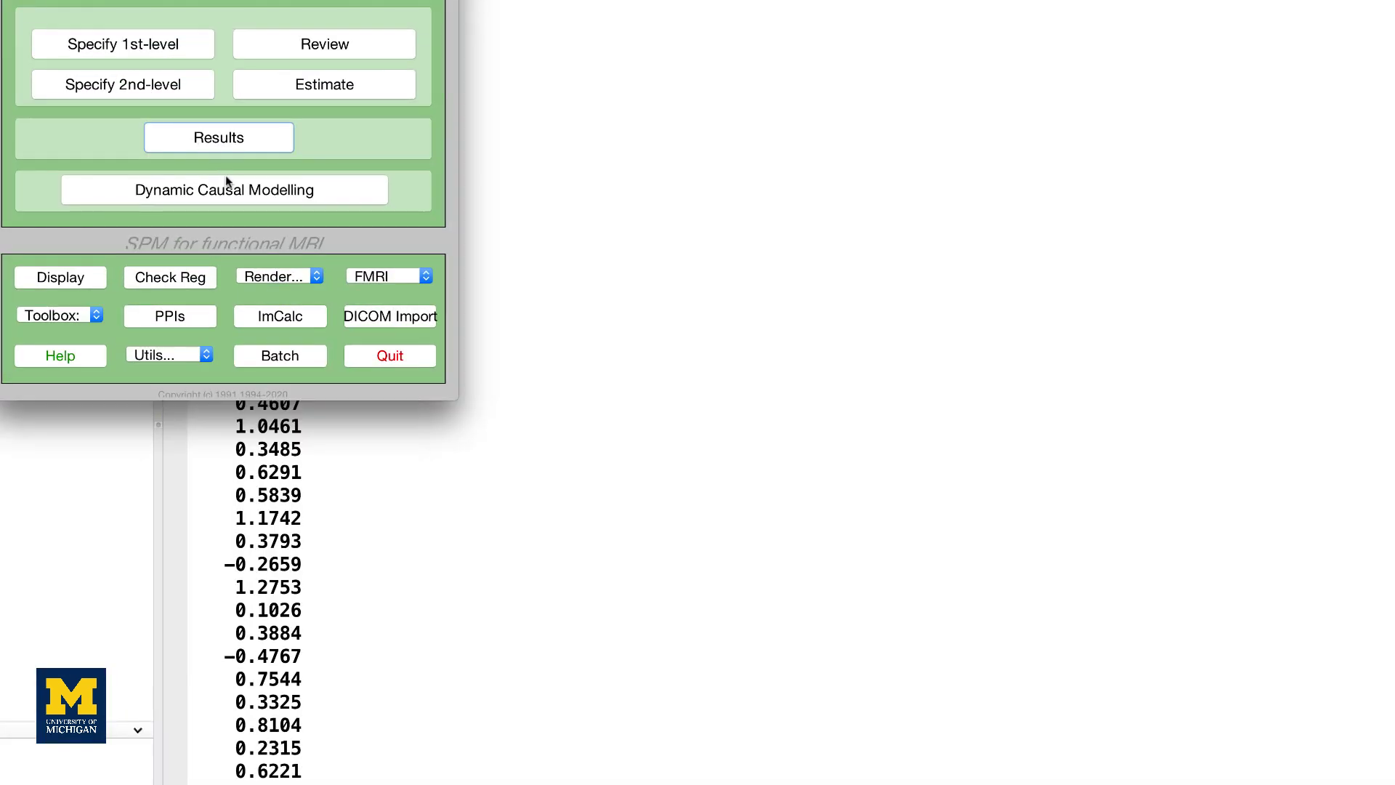
pyautogui.click(219, 138)
pyautogui.click(723, 193)
# Load the 2ndLevel_Congruent SPM.mat and choose the Congruent contrast.
pyautogui.click(697, 206)
pyautogui.click(916, 193)
pyautogui.click(799, 569)
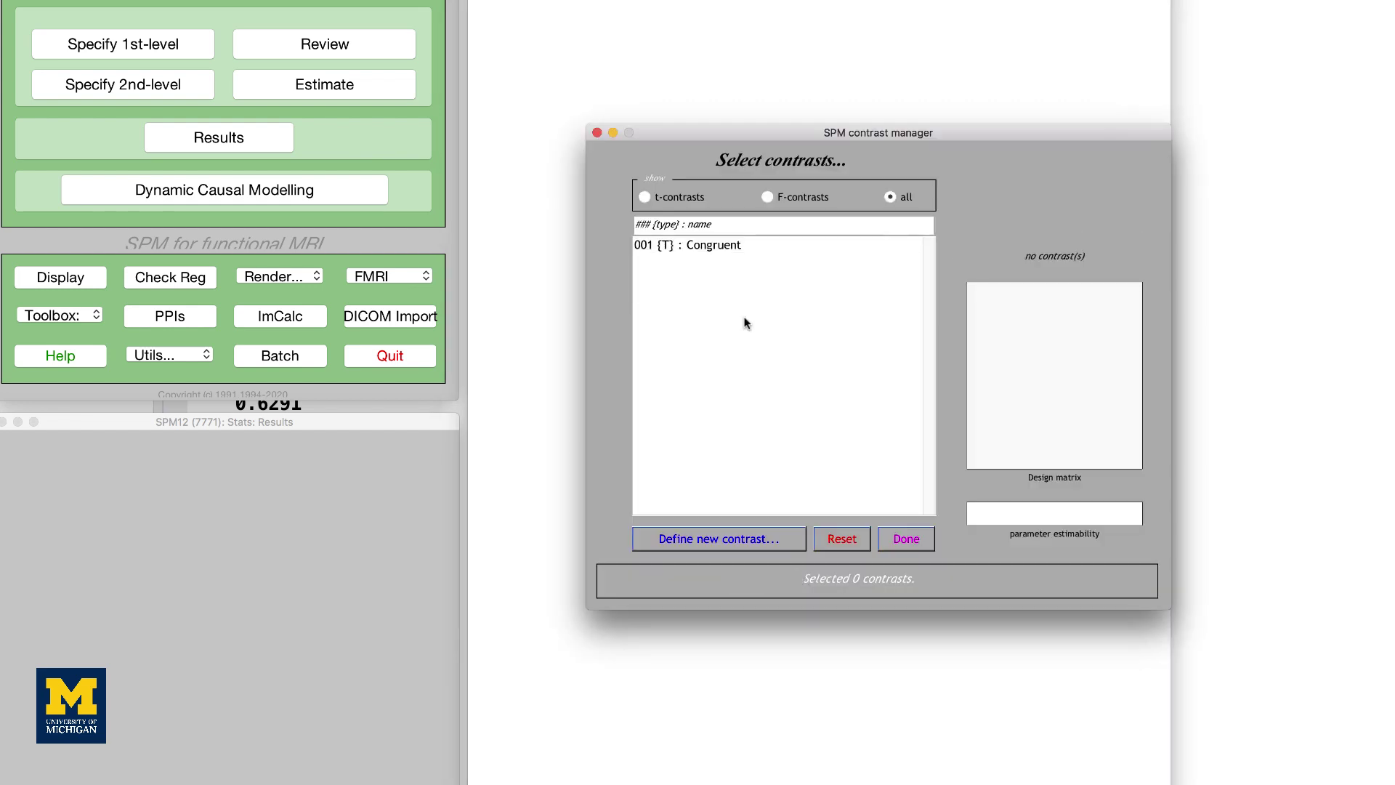
pyautogui.doubleClick(698, 244)
# Mask inclusively with BA_32.nii, no ROI analysis, no correction, threshold 1, extent 0.
pyautogui.click(371, 444)
pyautogui.click(654, 193)
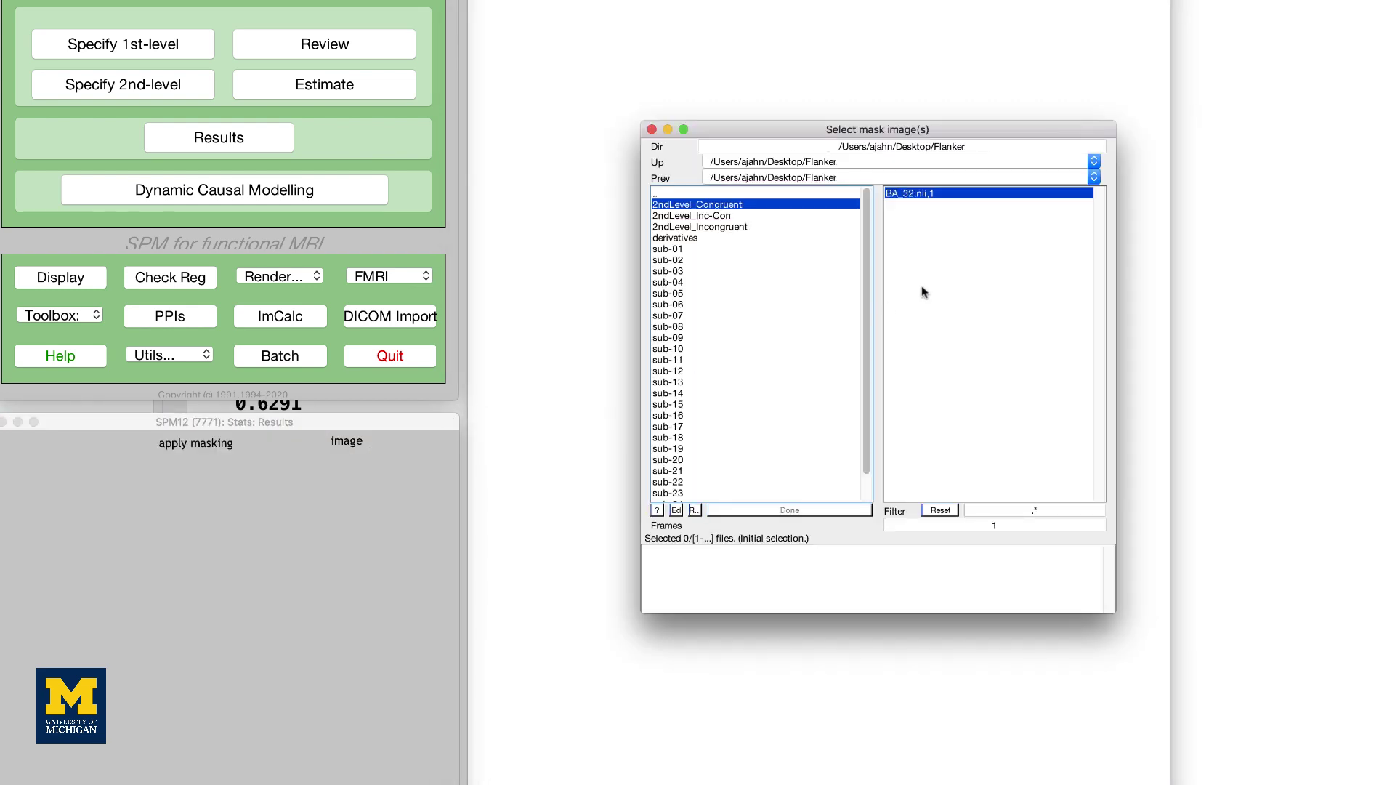
pyautogui.click(917, 192)
pyautogui.click(807, 510)
pyautogui.click(297, 471)
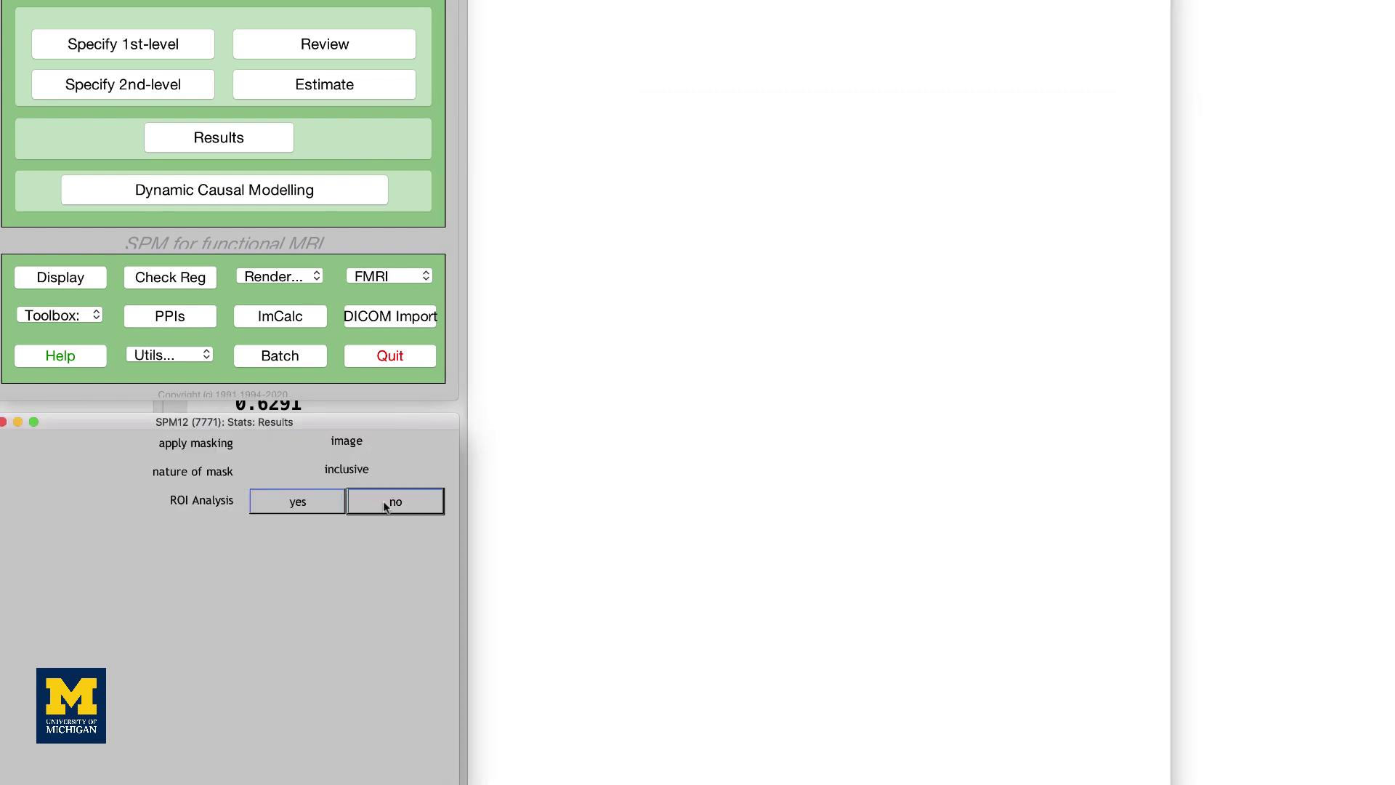
pyautogui.click(387, 501)
pyautogui.click(395, 528)
pyautogui.write('1')
pyautogui.press('Return')
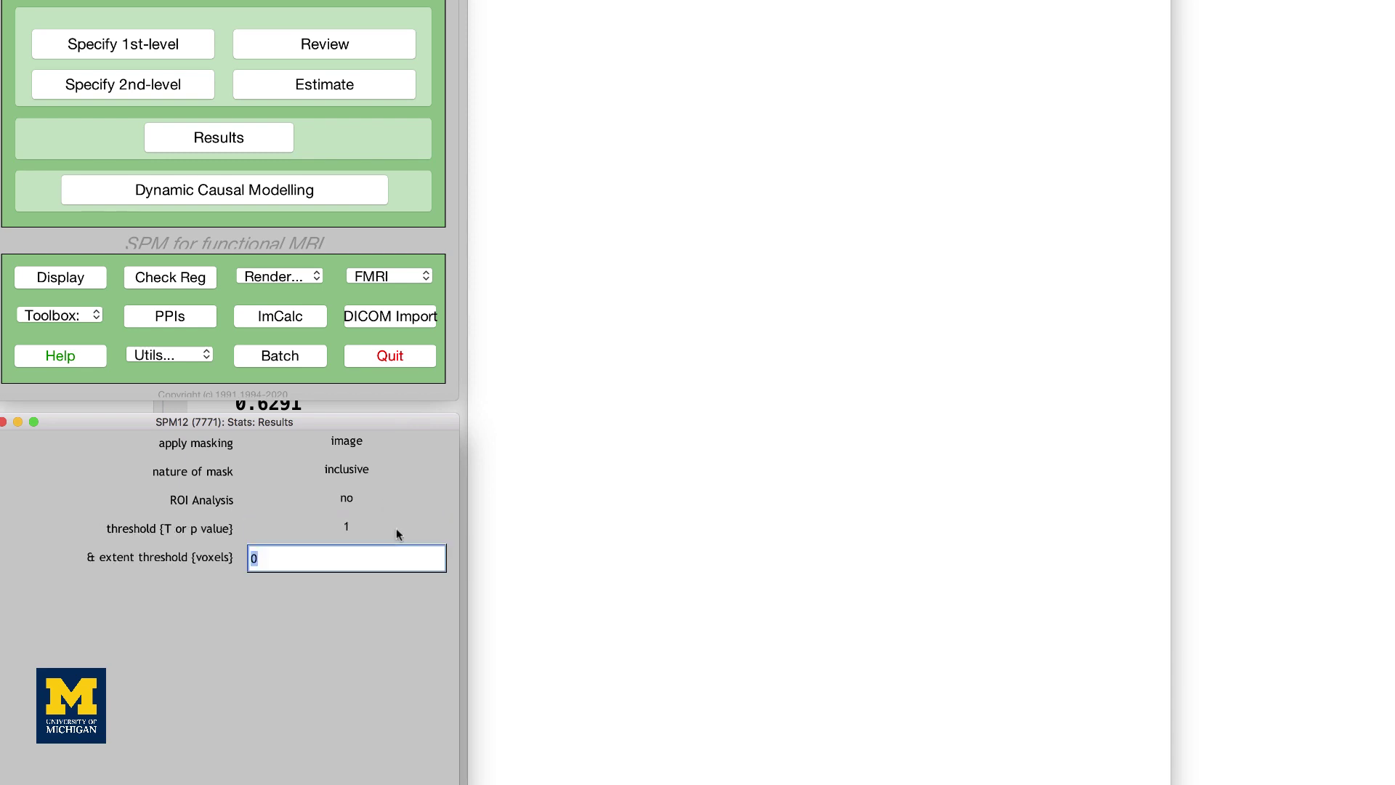
pyautogui.press('Return')
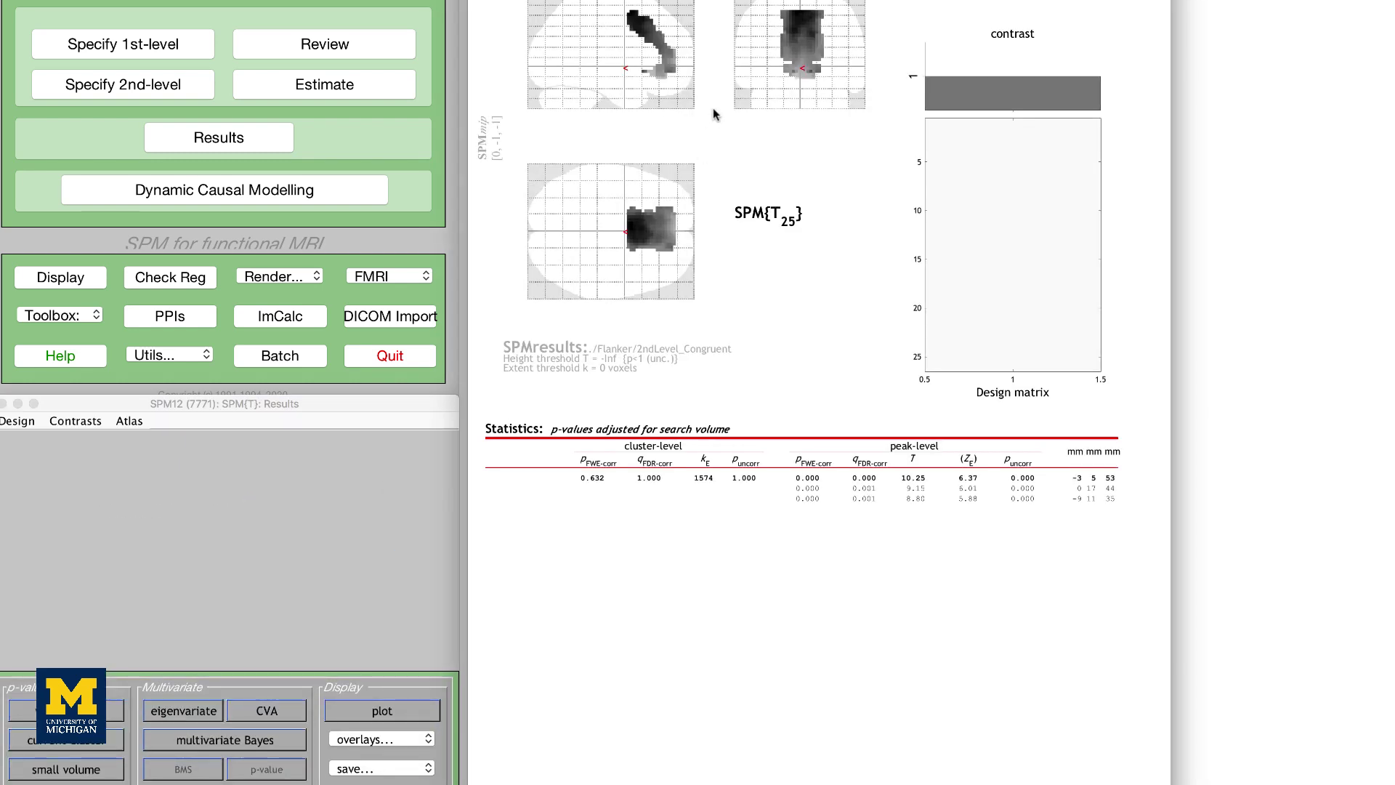
# Go to the global maximum at -3 5 53 and extract this cluster's filtered data.
pyautogui.rightClick(837, 70)
pyautogui.click(904, 113)
pyautogui.rightClick(841, 62)
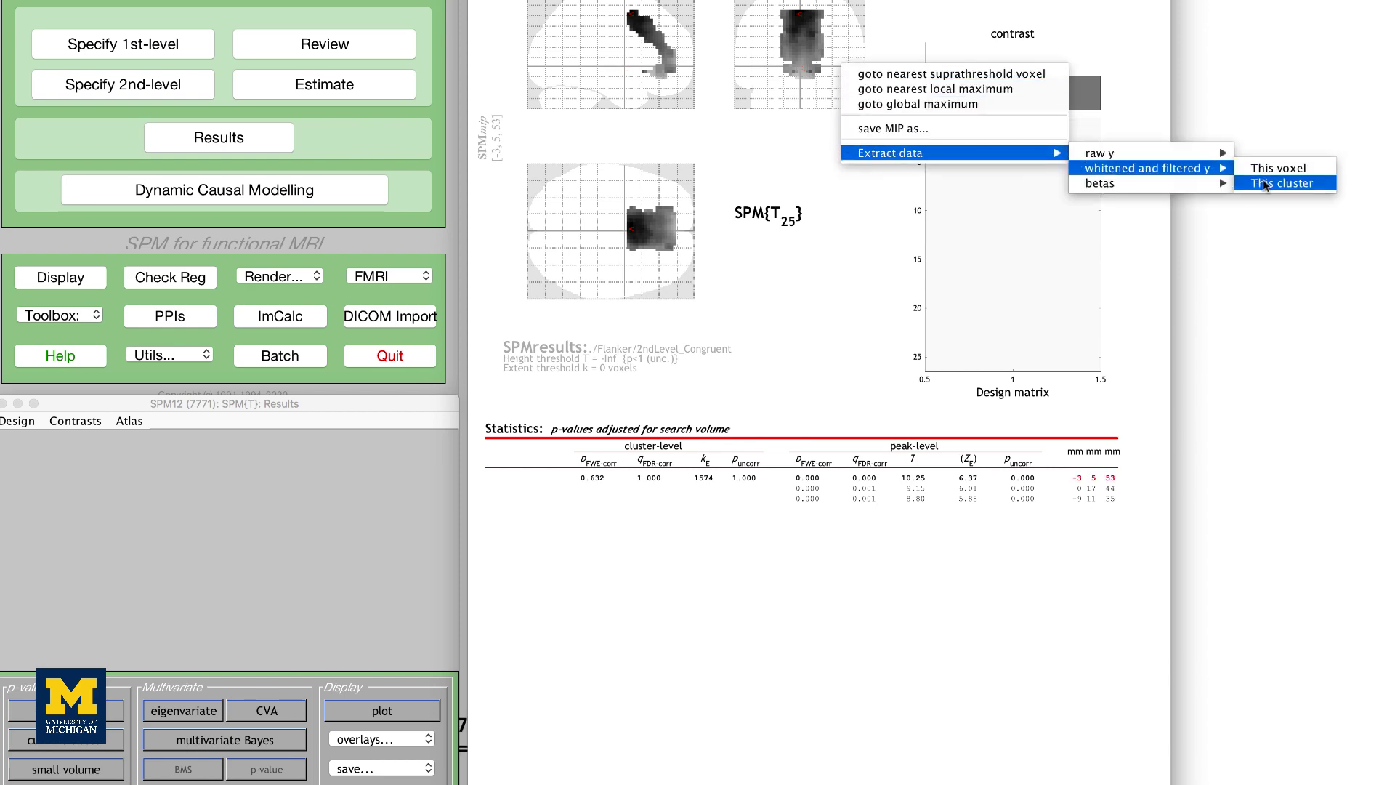
pyautogui.click(1277, 184)
pyautogui.click(1277, 217)
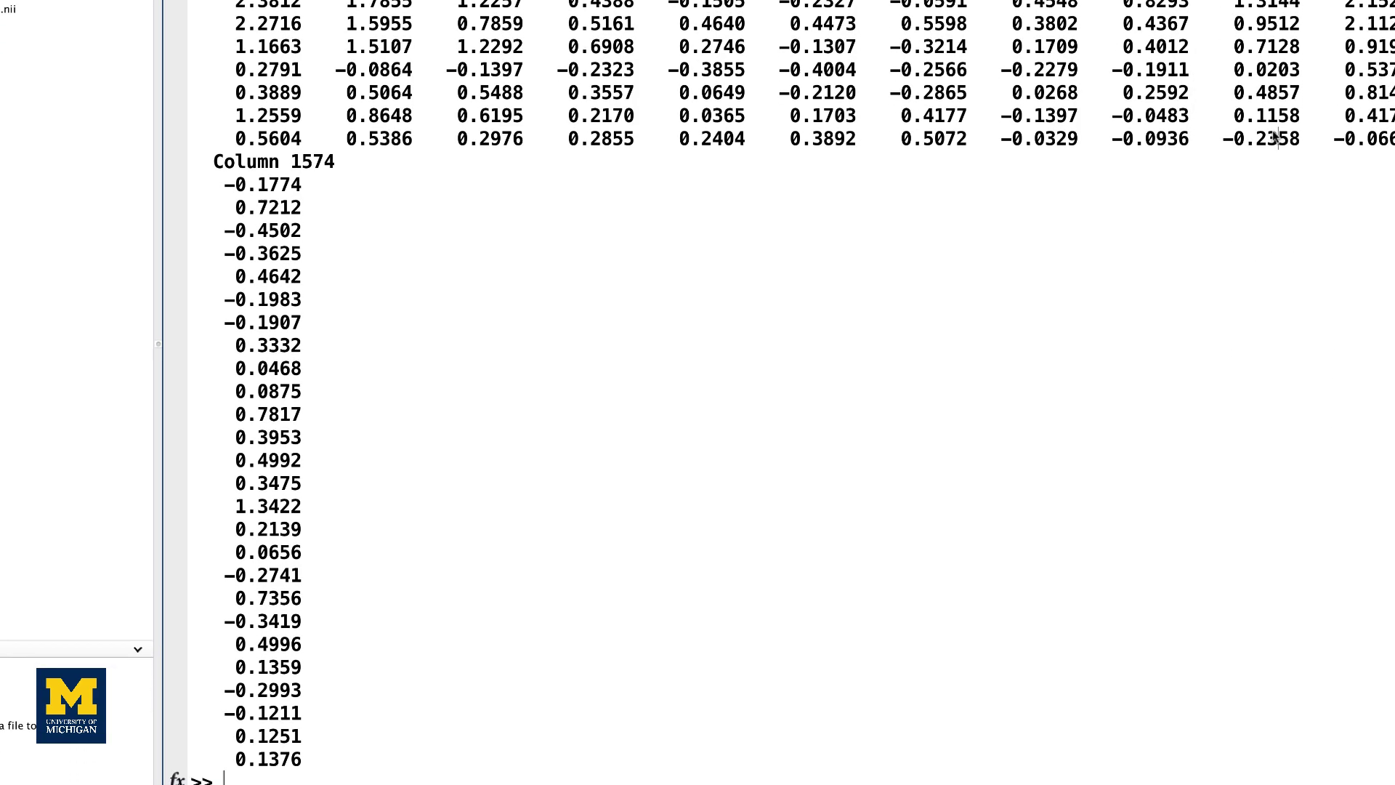
# Compute Con = mean(y,2) and run [h, p, ci, stats] = ttest(Inc,Con).
pyautogui.write('Con')
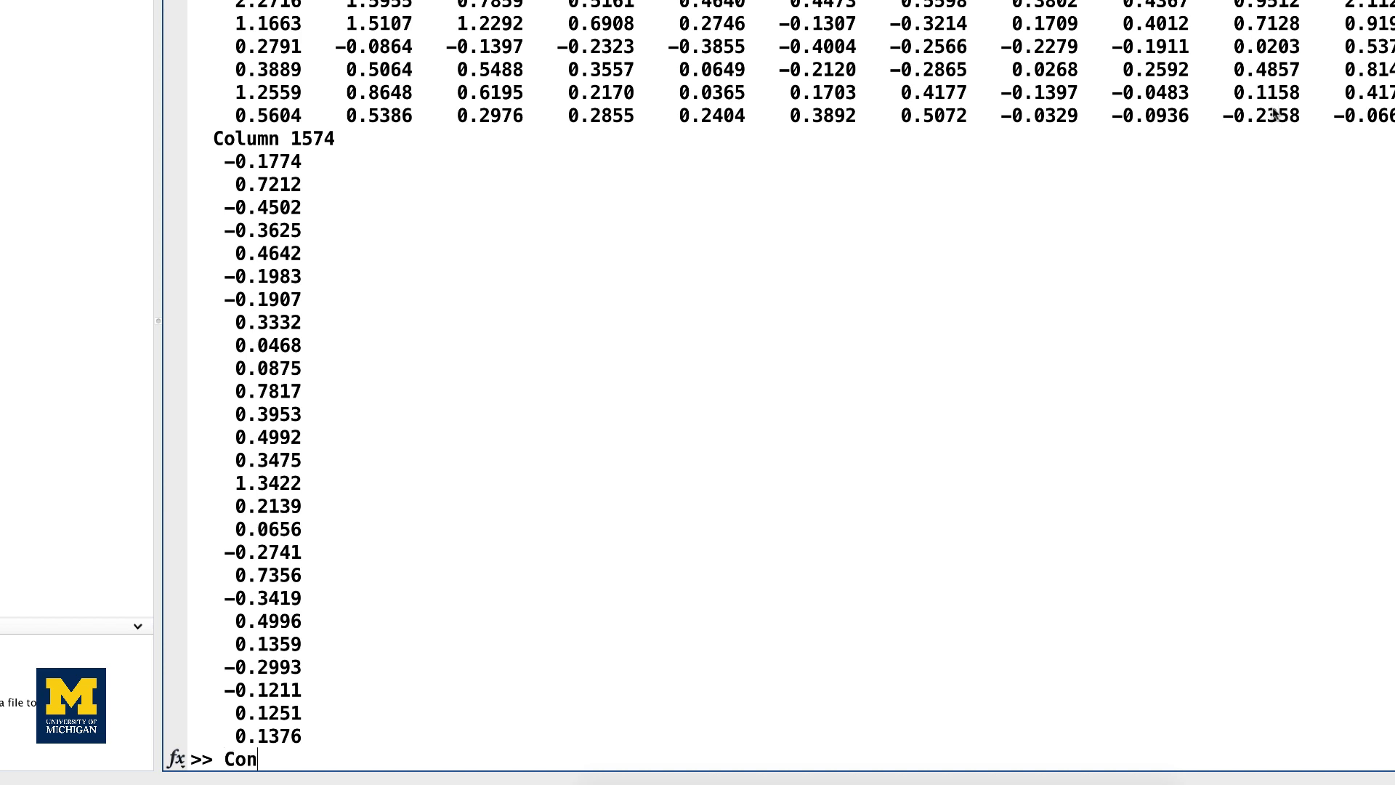
pyautogui.write(' = mean(y,2)')
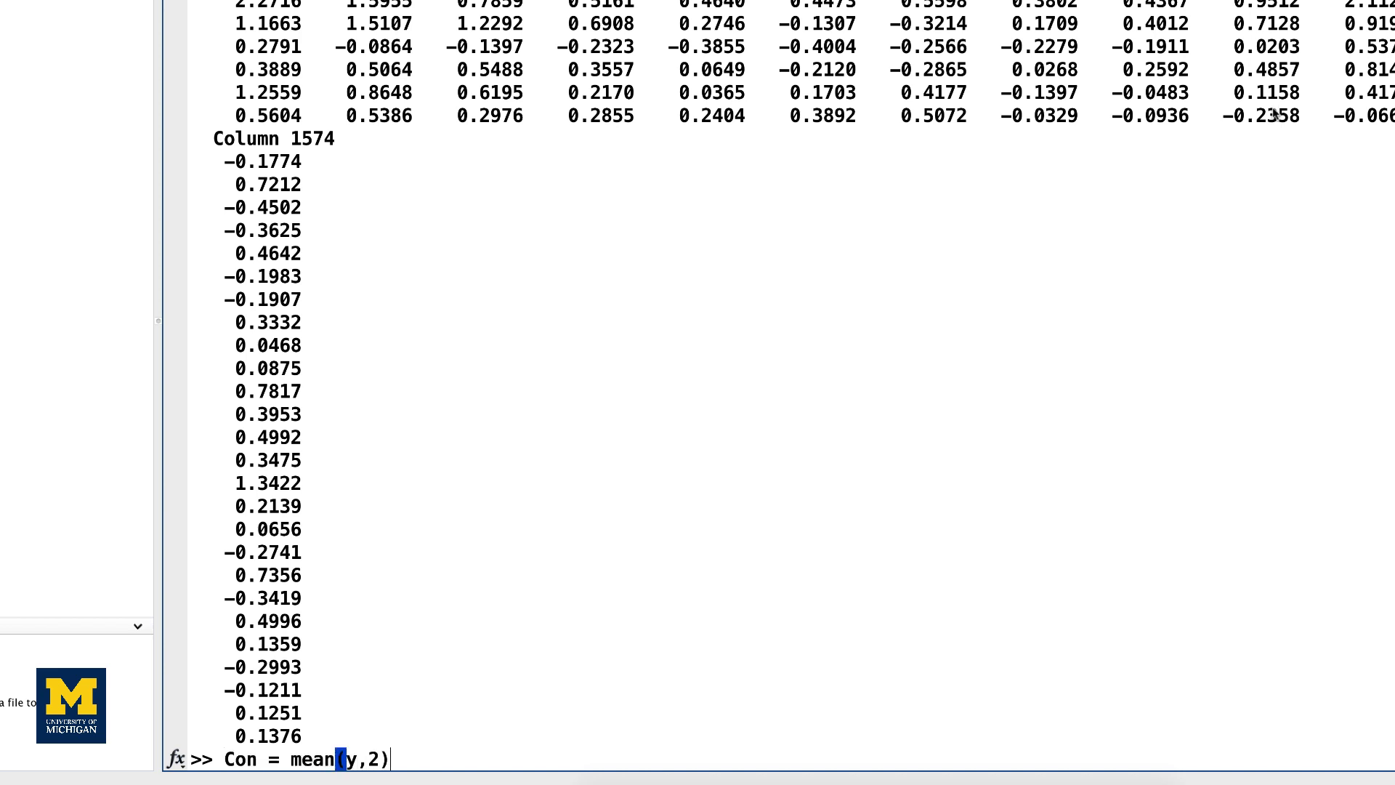
pyautogui.press('Return')
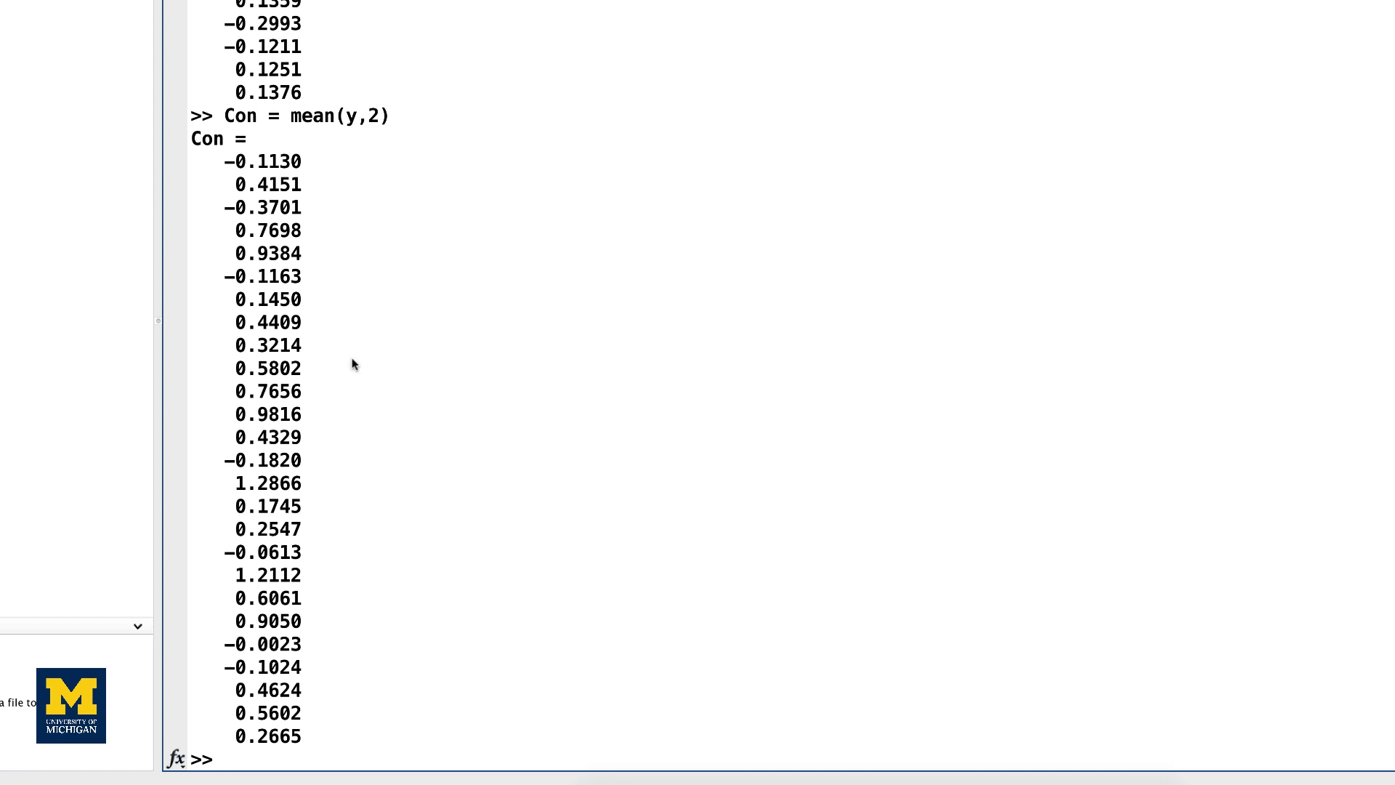
pyautogui.write('[h, p, ci, stats]')
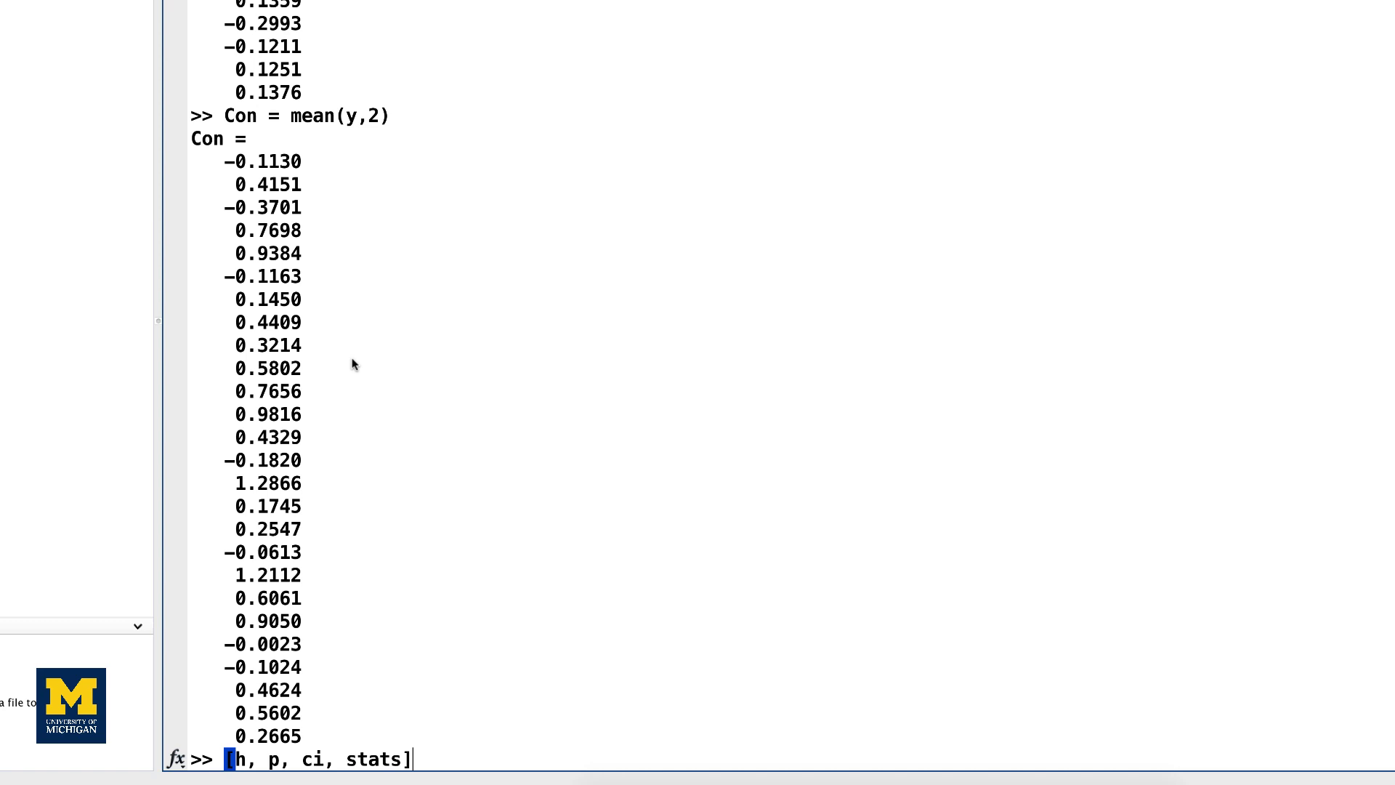
pyautogui.write(' = ttest(Inc,Con)')
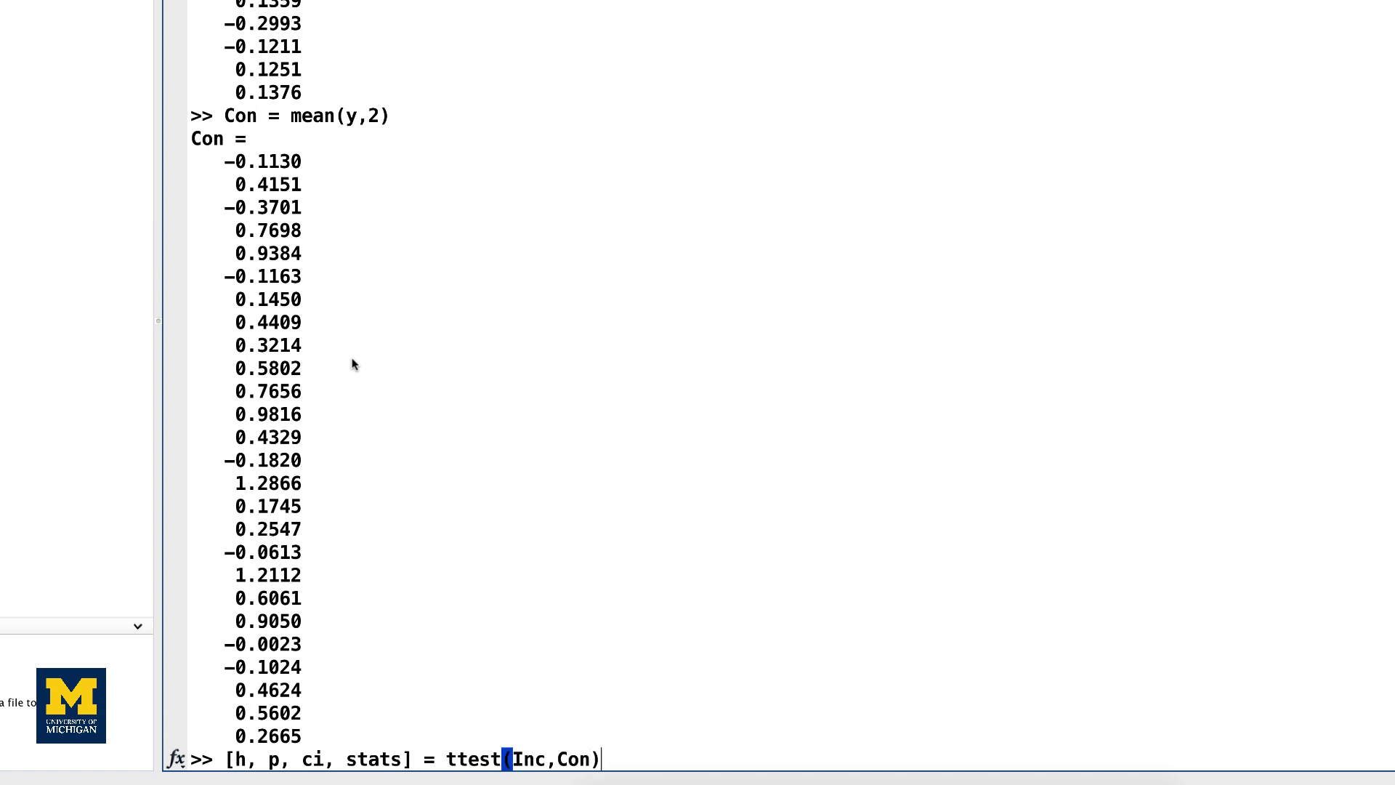
pyautogui.press('Return')
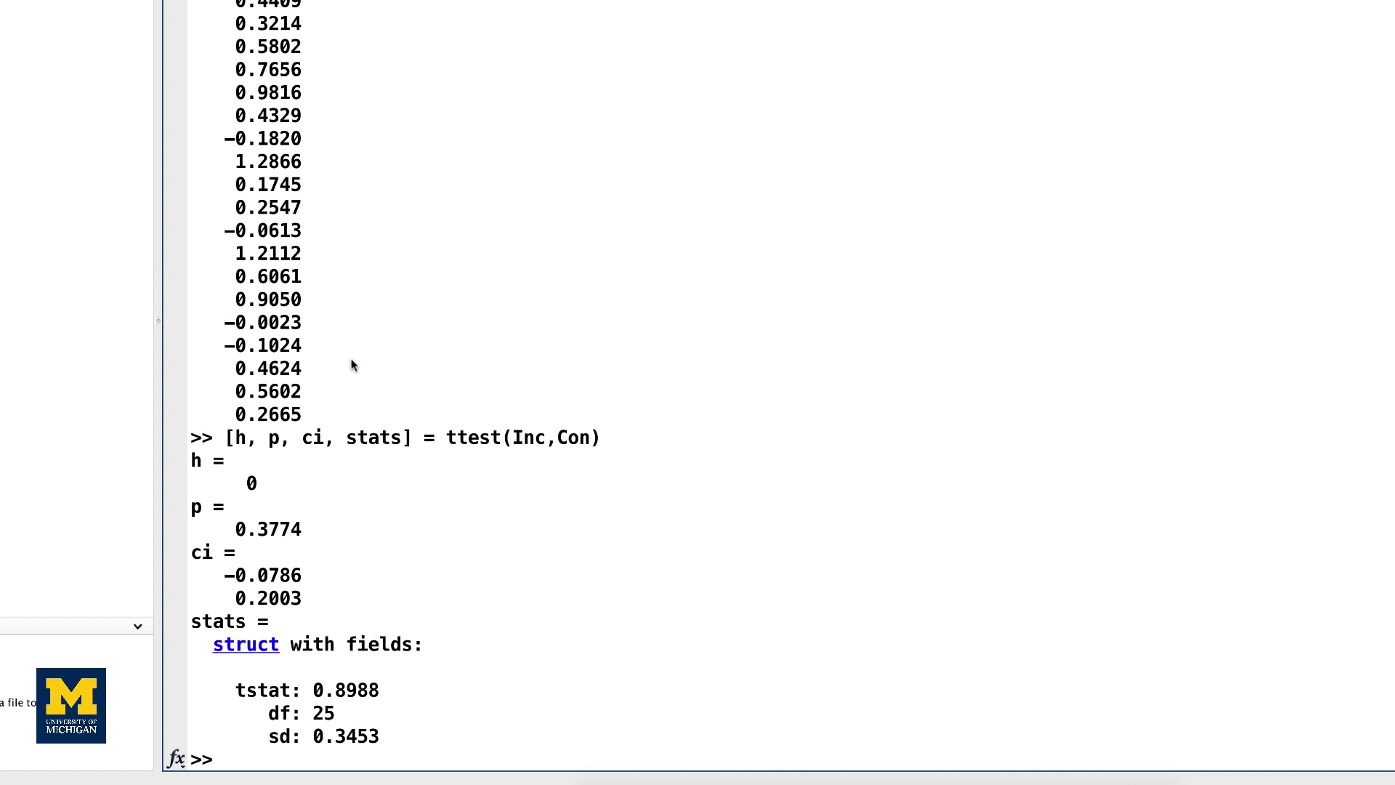
# Highlight the t-test outputs: h = 0, p = 0.3774, the confidence interval, tstat and df.
pyautogui.moveTo(260, 485); pyautogui.dragTo(190, 463)
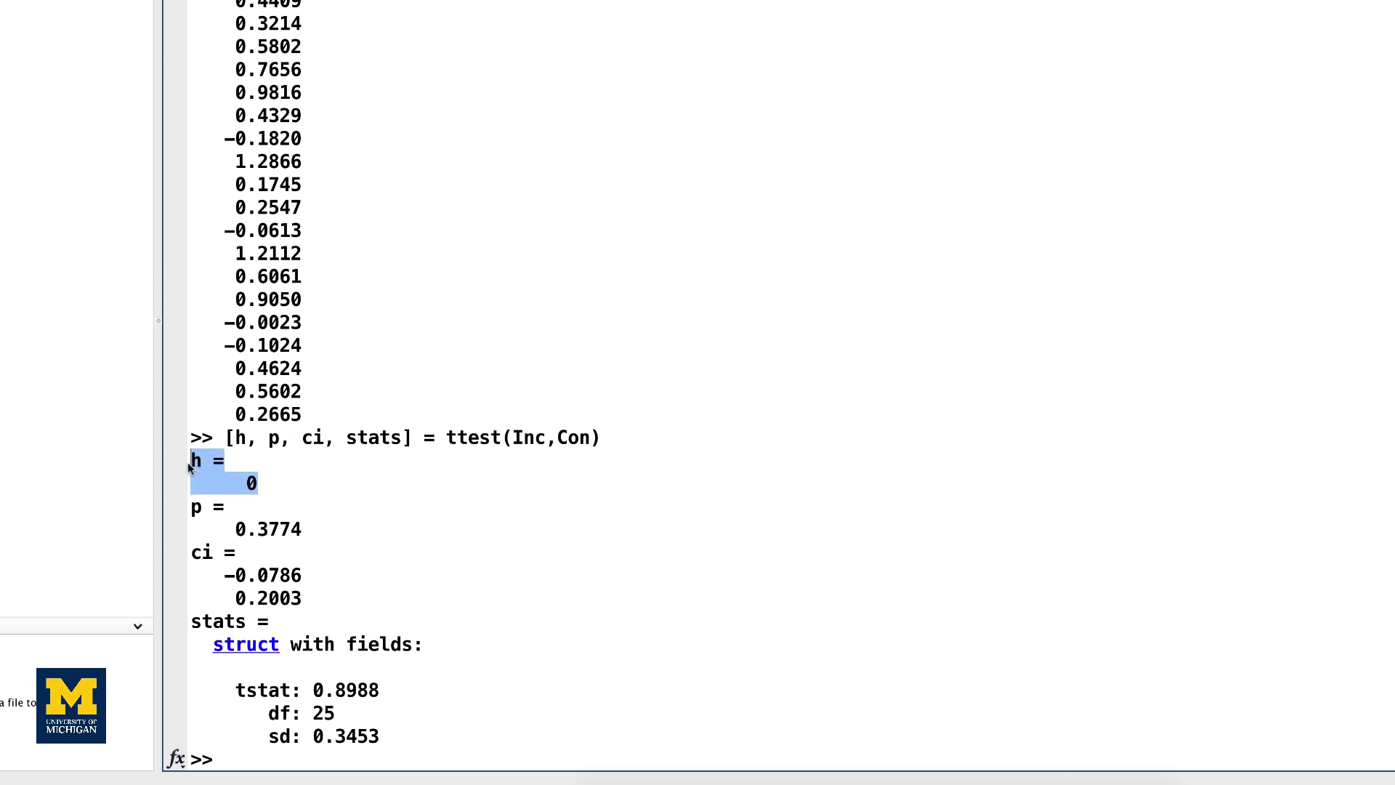
pyautogui.click(303, 529)
pyautogui.moveTo(303, 529); pyautogui.dragTo(187, 515)
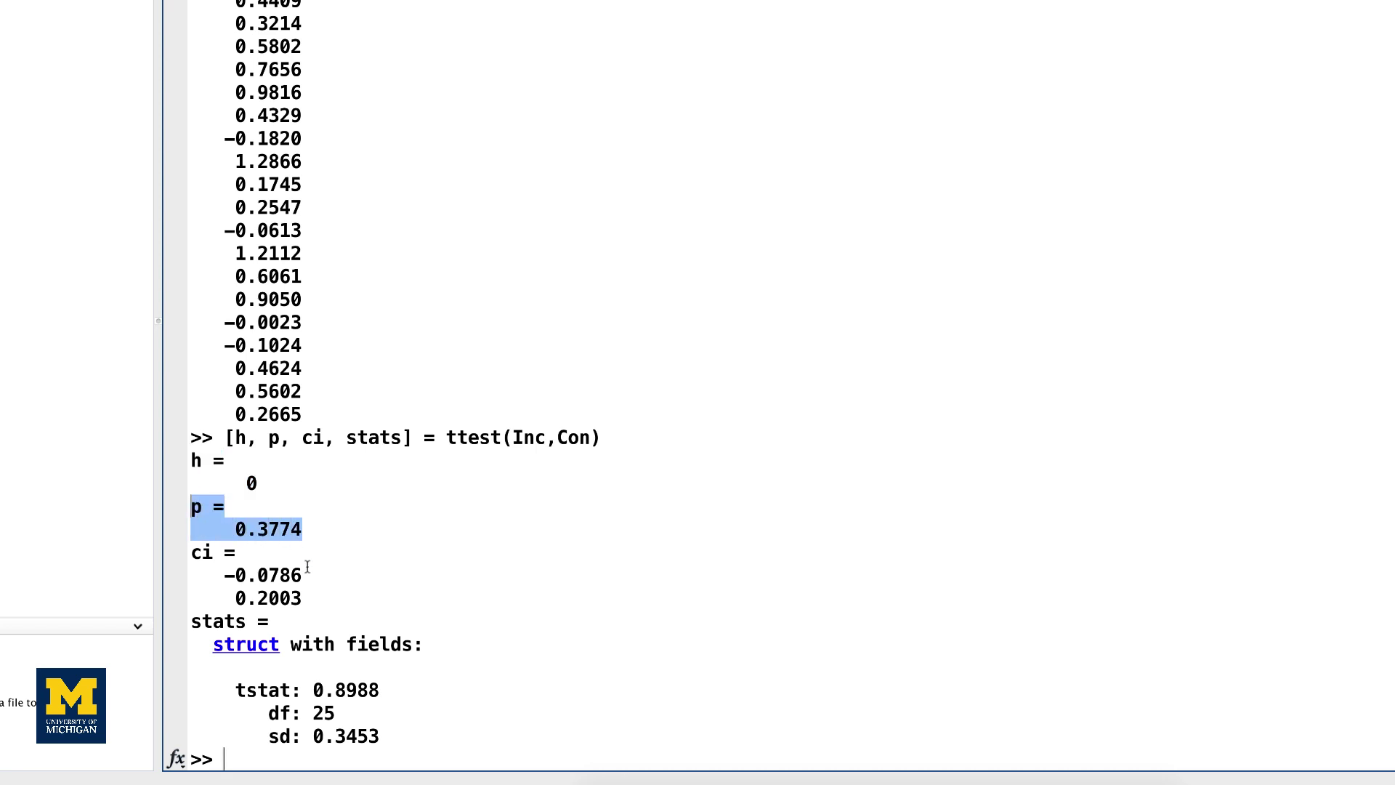
pyautogui.doubleClick(298, 598)
pyautogui.moveTo(248, 579); pyautogui.dragTo(191, 558)
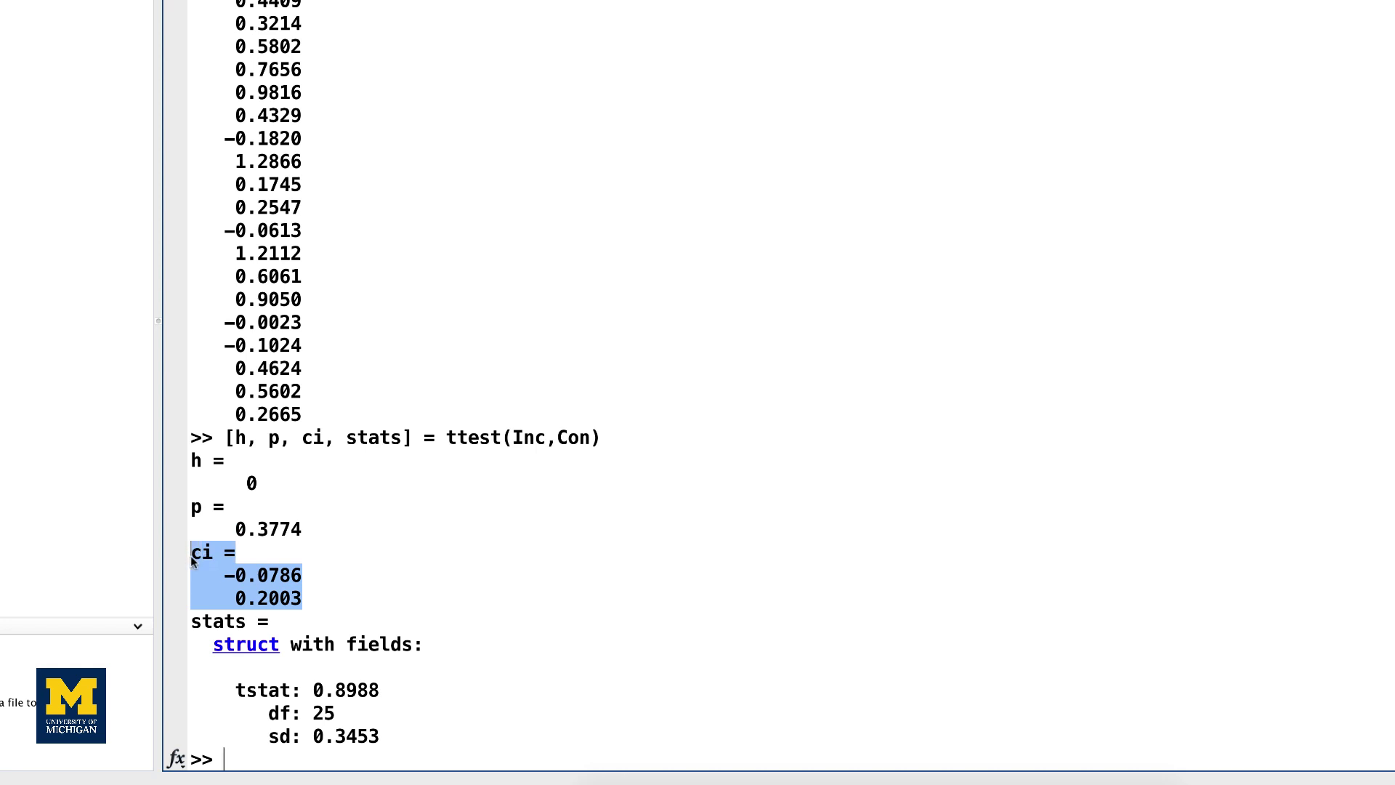
pyautogui.moveTo(382, 690); pyautogui.dragTo(314, 739)
# Clear the highlight by clicking back at the Command Window prompt.
pyautogui.click(486, 666)
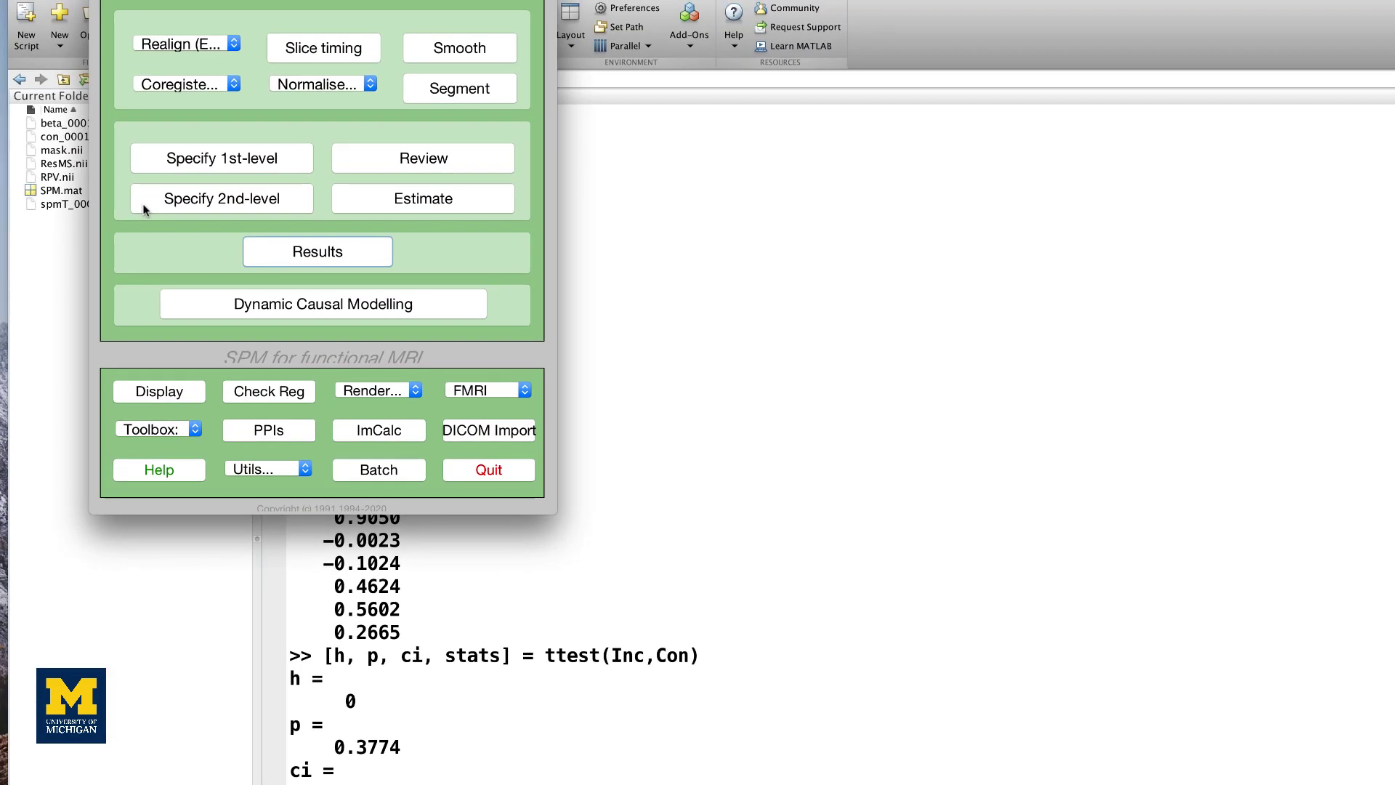
# Launch the MarsBaR toolbox and start building a new ROI.
pyautogui.click(170, 429)
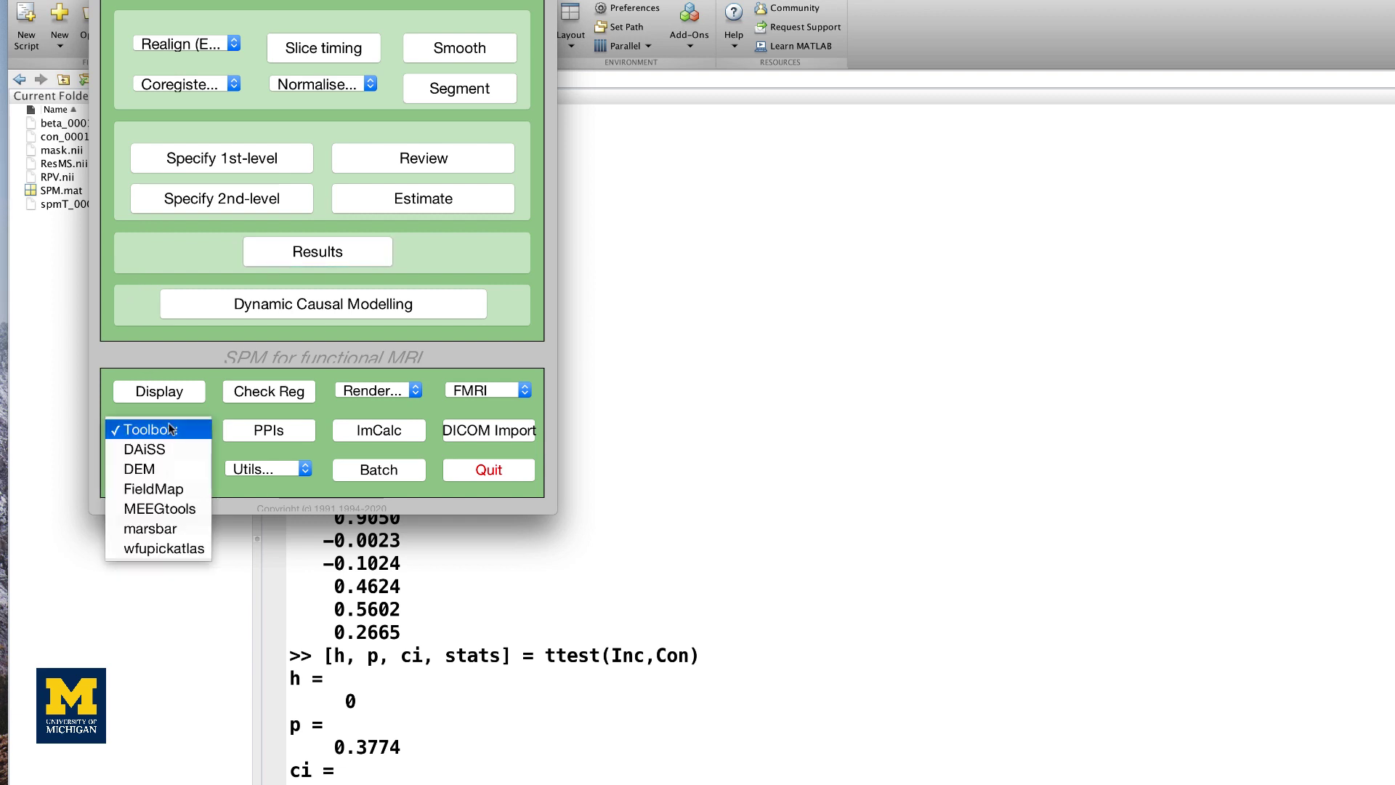
pyautogui.click(188, 538)
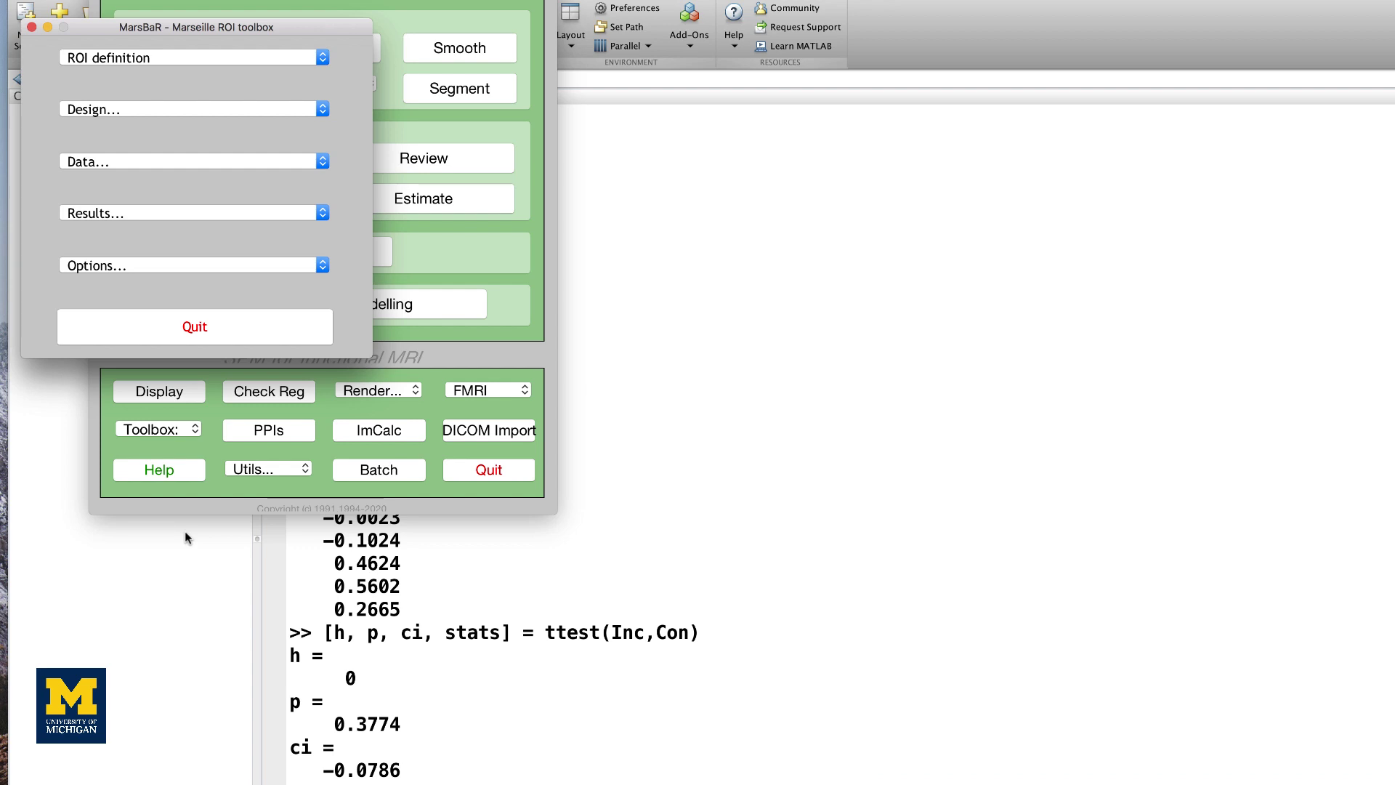
pyautogui.click(142, 58)
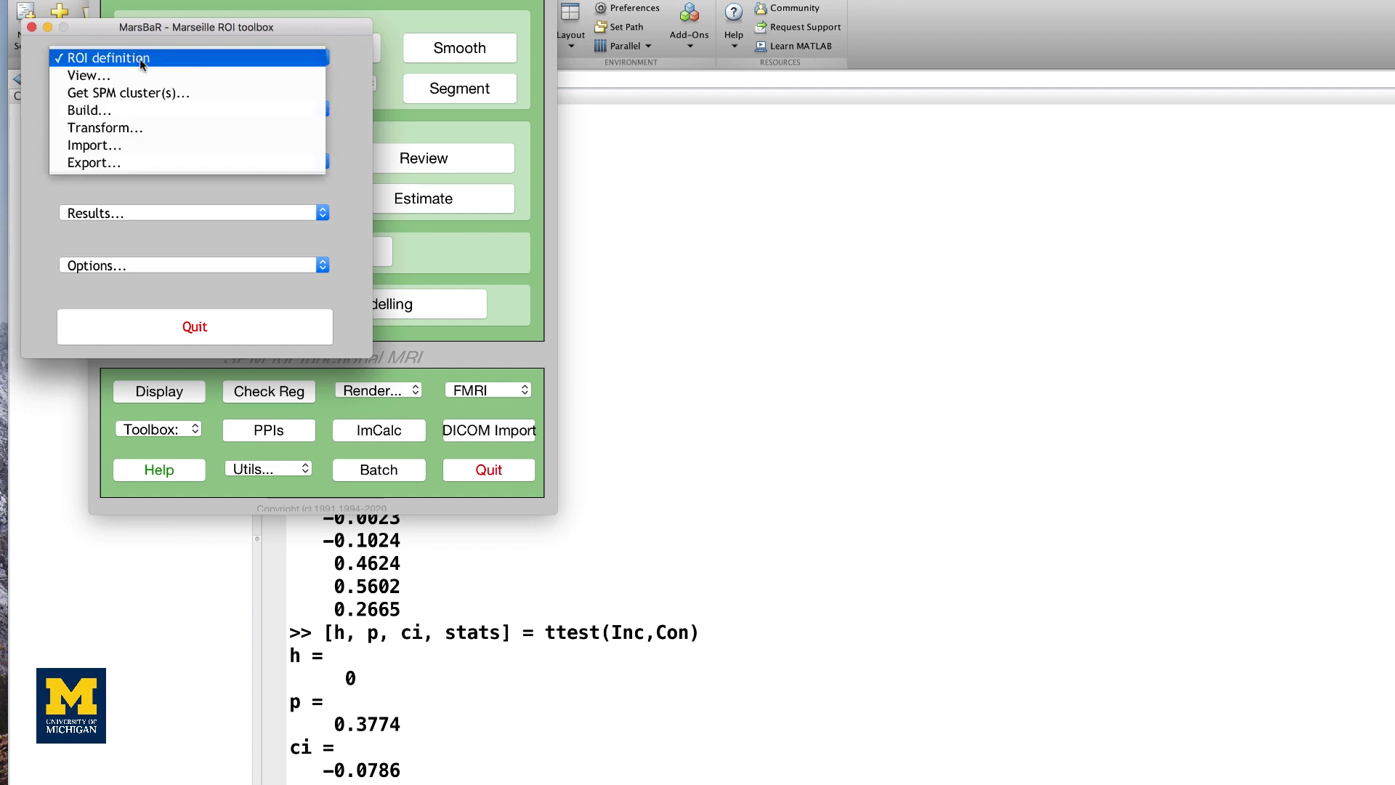
pyautogui.click(135, 113)
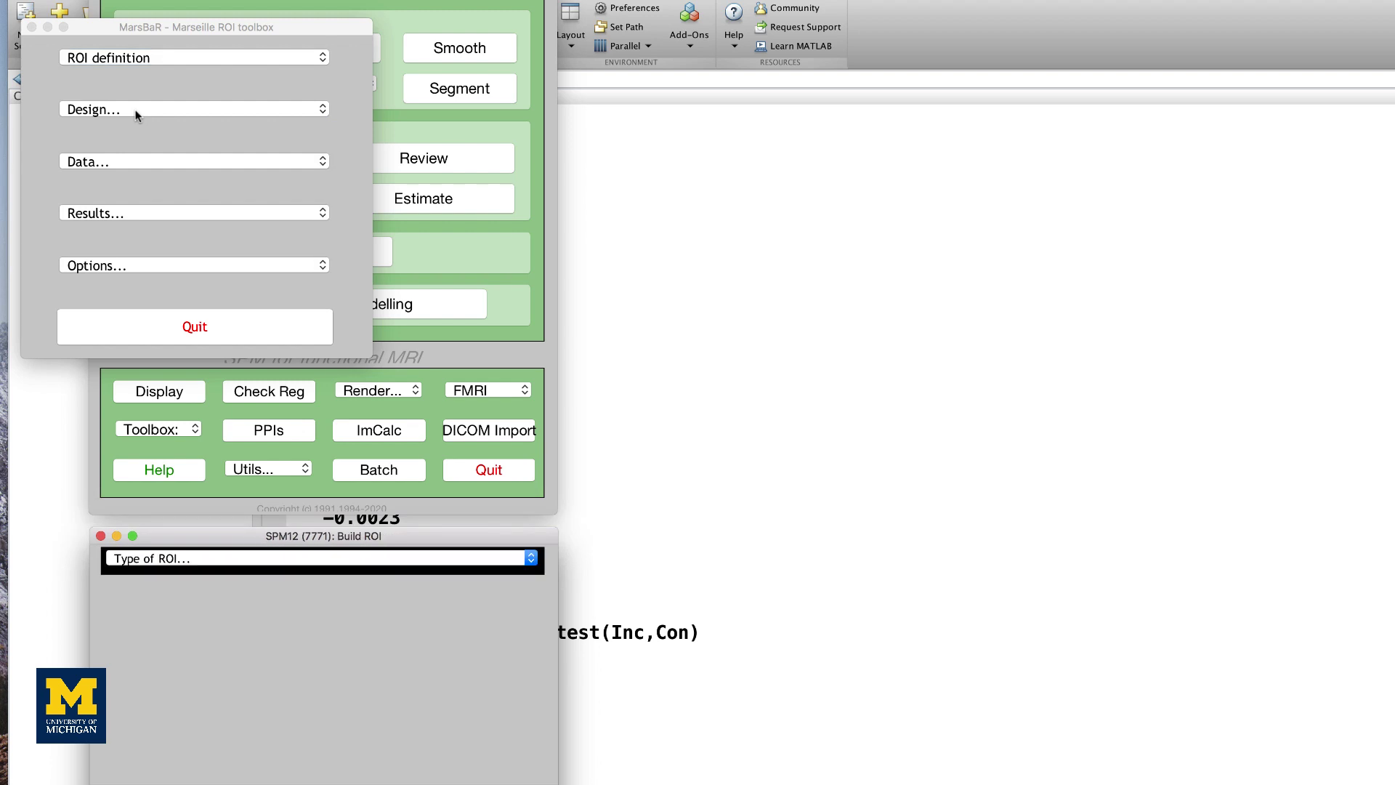
# Define a sphere ROI centred at 0 20 44, radius 5 mm, described and labelled dACC_Sphere.
pyautogui.click(220, 559)
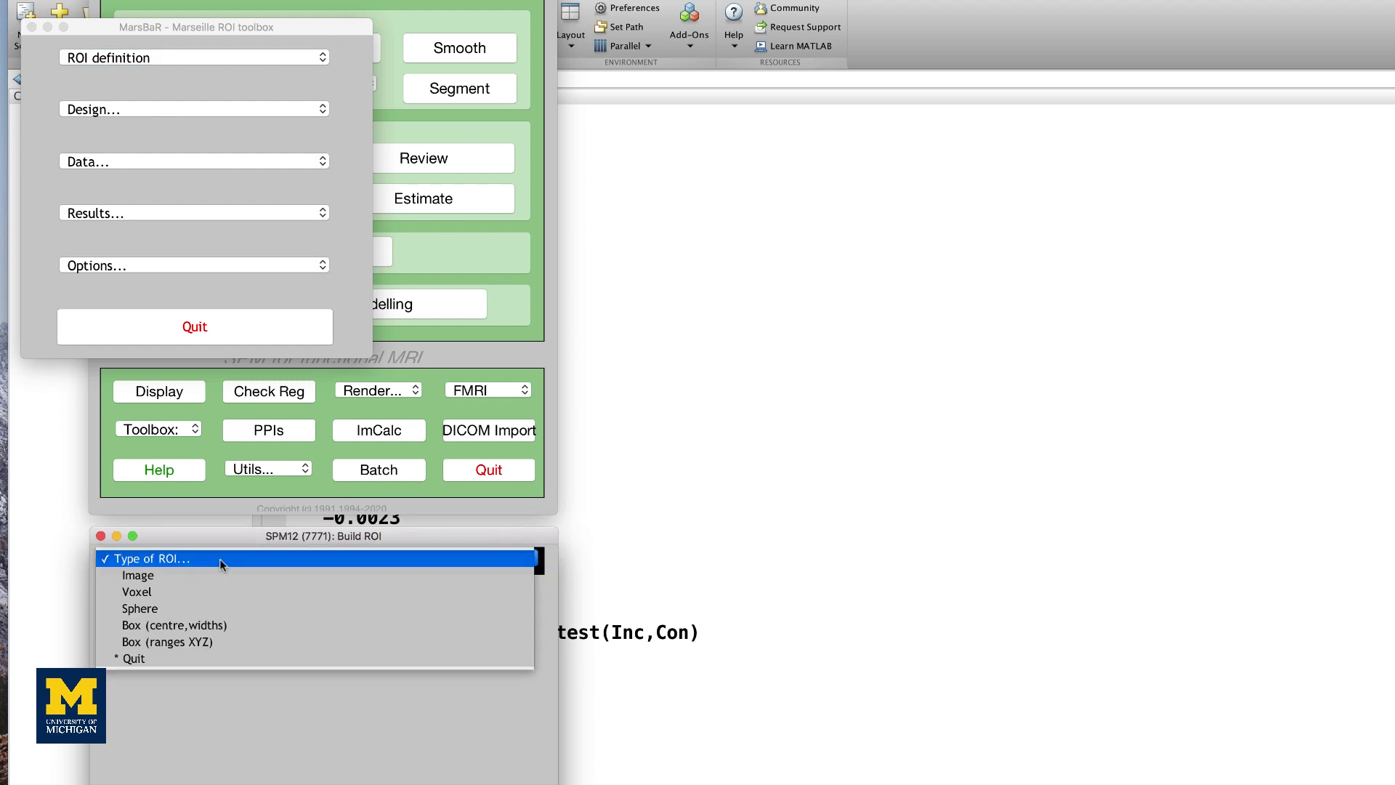
pyautogui.click(208, 607)
pyautogui.write('0 ')
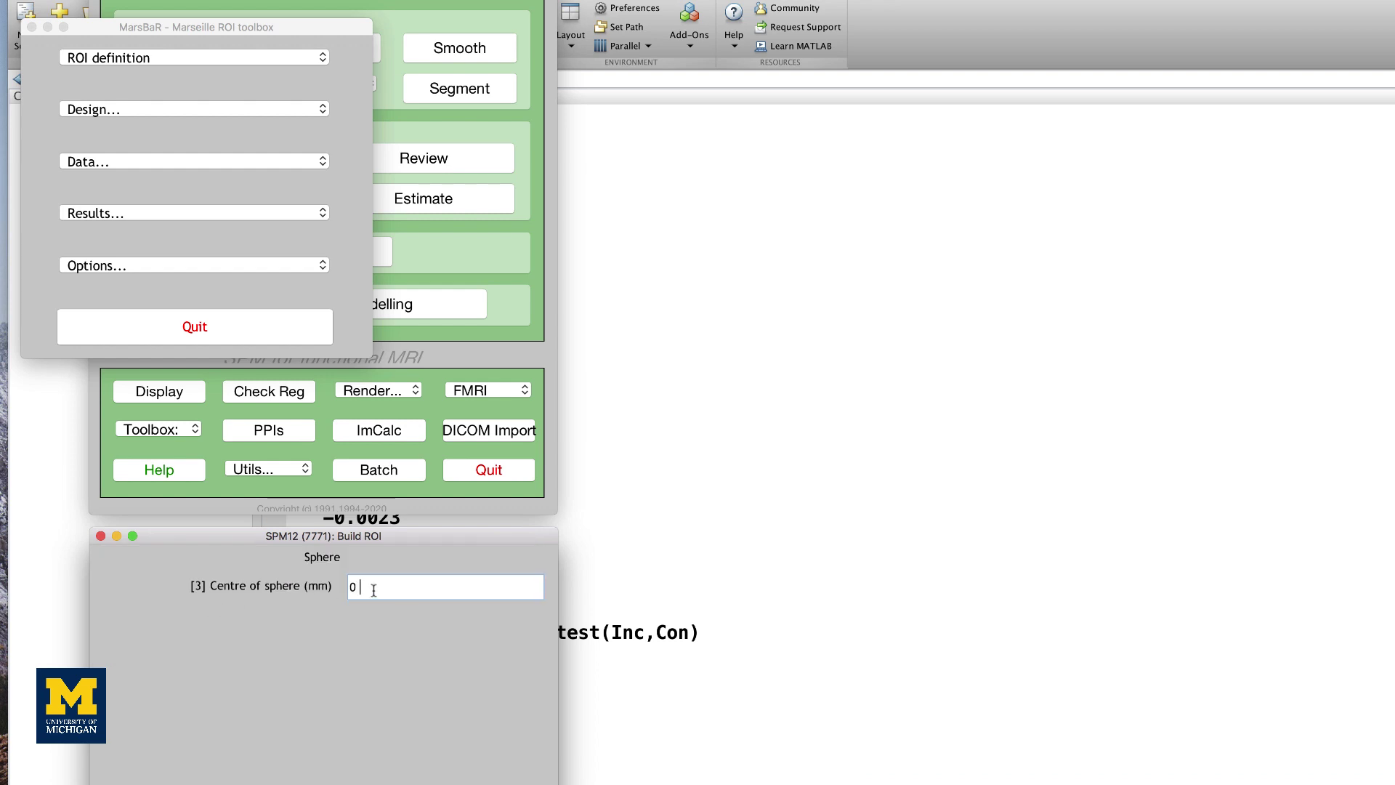
pyautogui.write('20 44')
pyautogui.press('Return')
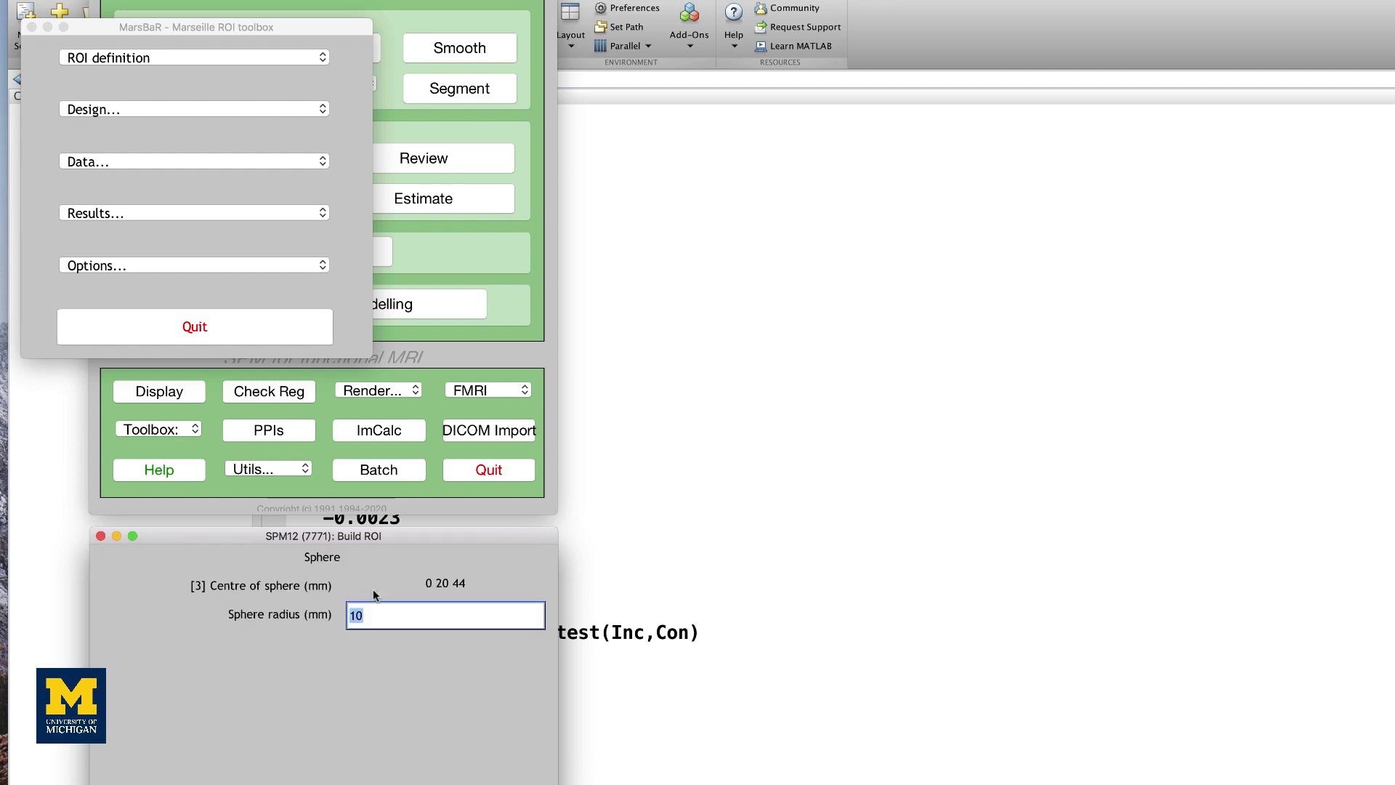
pyautogui.write('5')
pyautogui.press('Return')
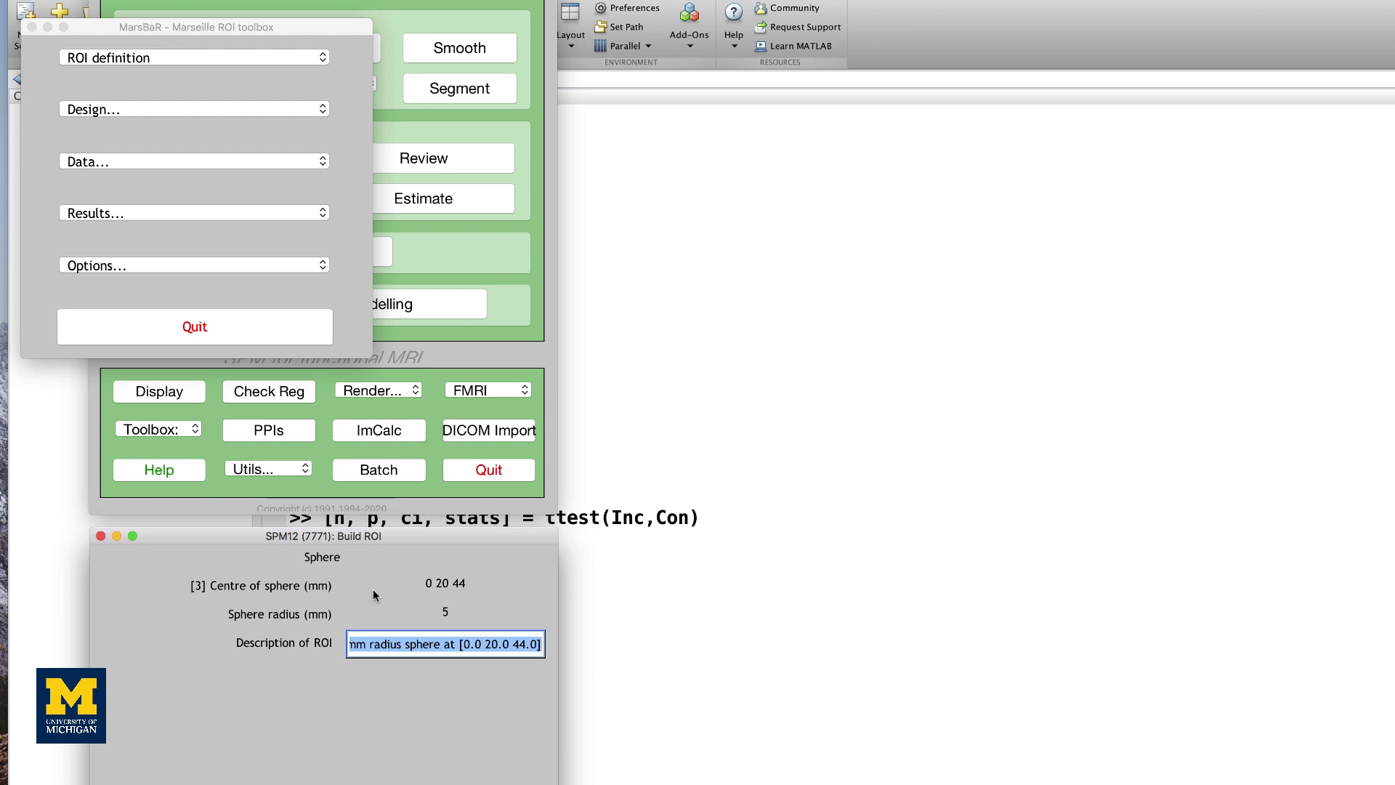
pyautogui.write('dACC_')
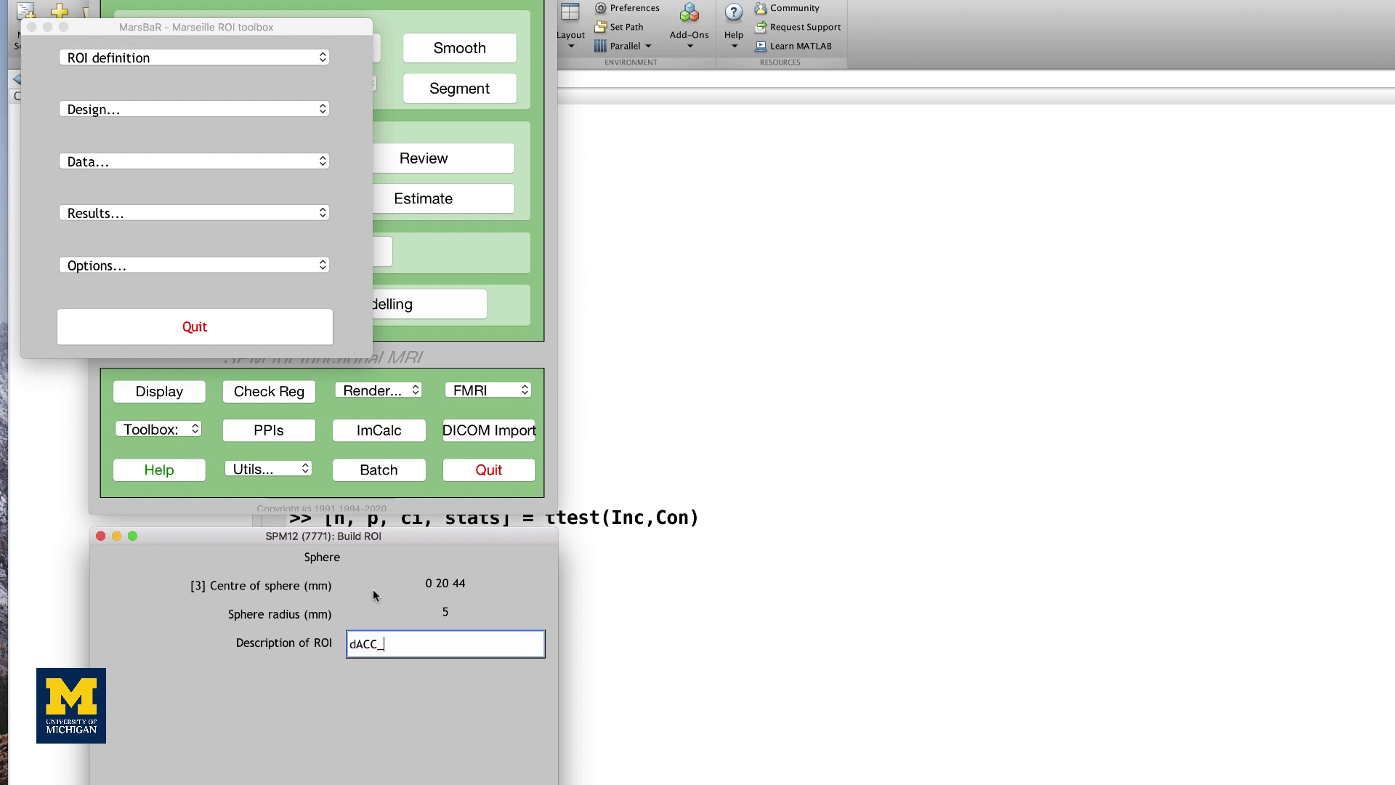
pyautogui.write('Sphere')
pyautogui.press('Return')
pyautogui.write('dACC_')
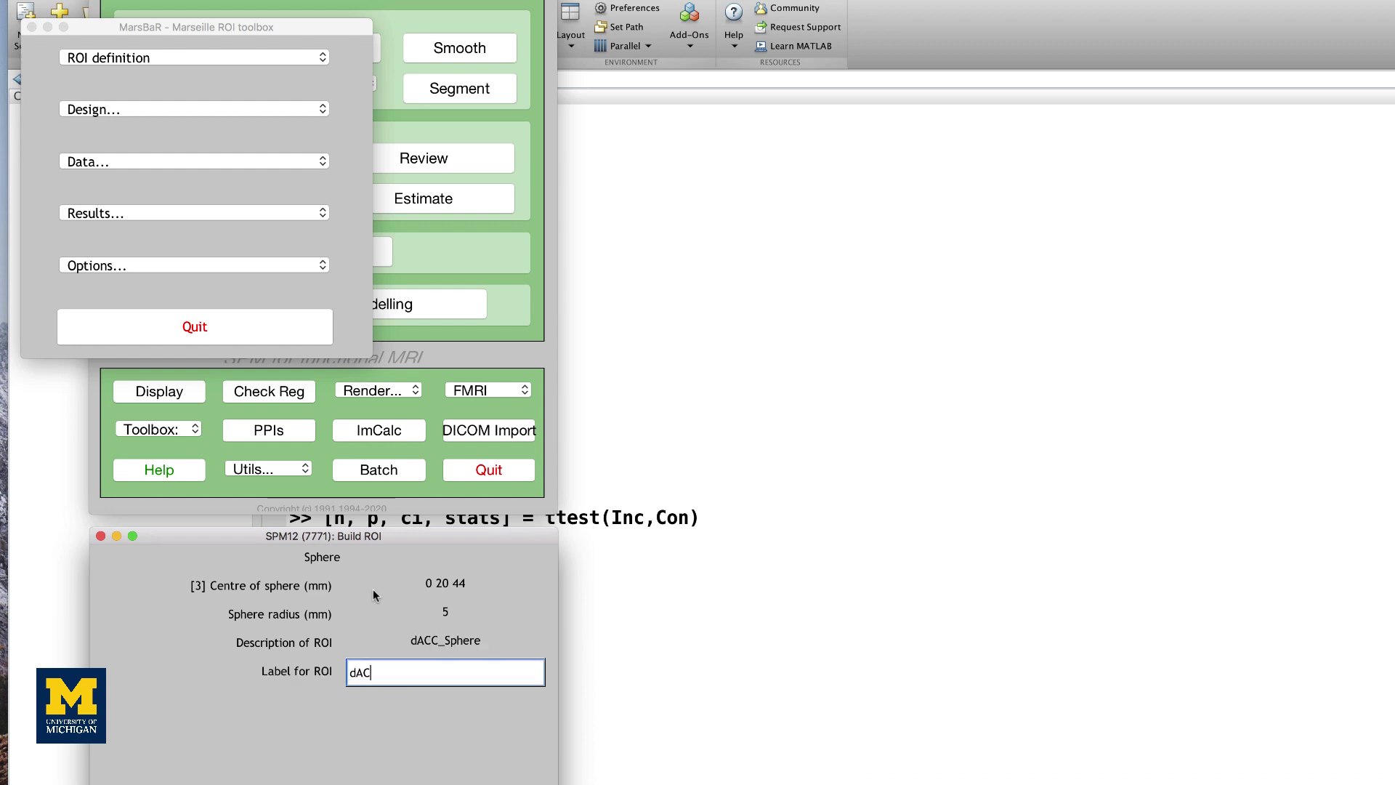
pyautogui.write('Sphere')
pyautogui.press('Return')
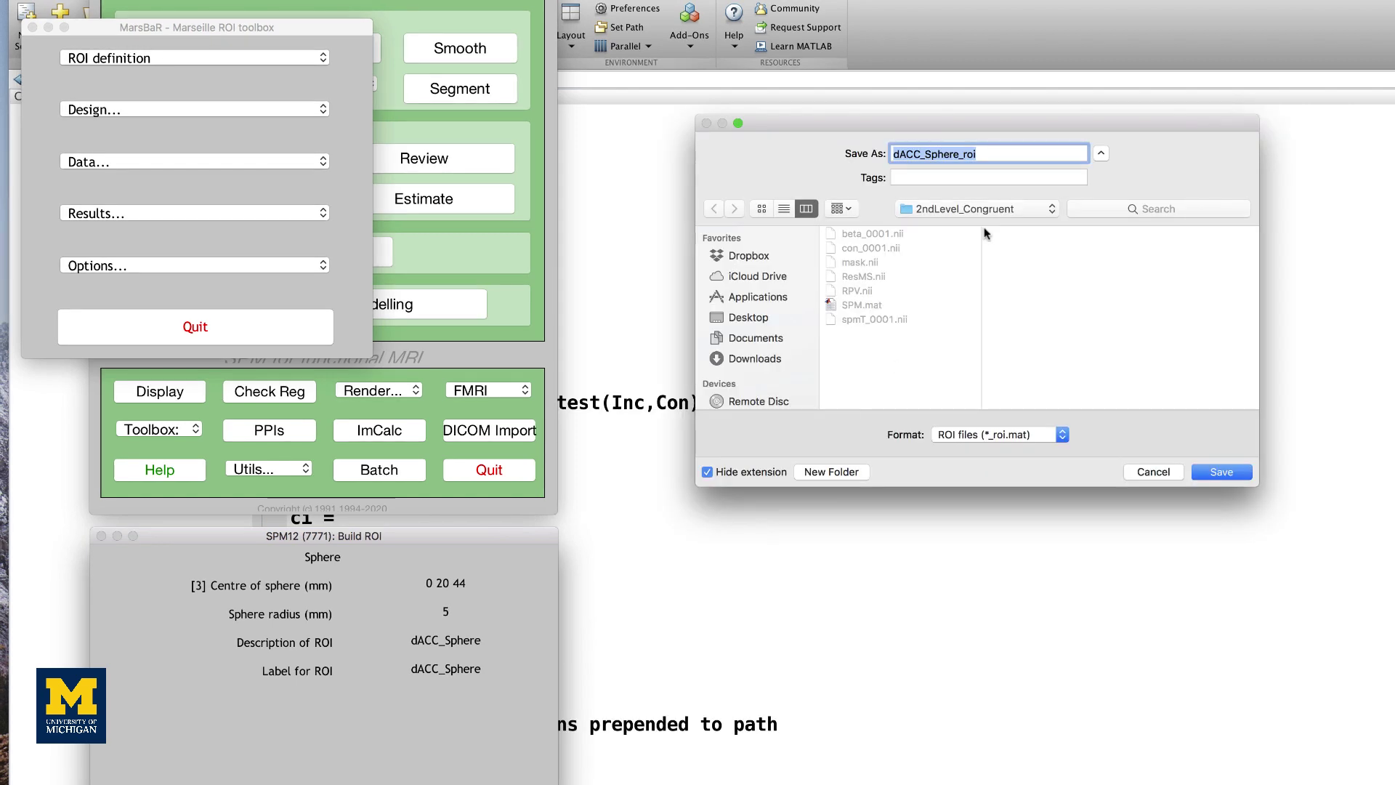
# Save the ROI as dACC_Sphere_roi in the Flanker folder.
pyautogui.click(995, 209)
pyautogui.click(987, 222)
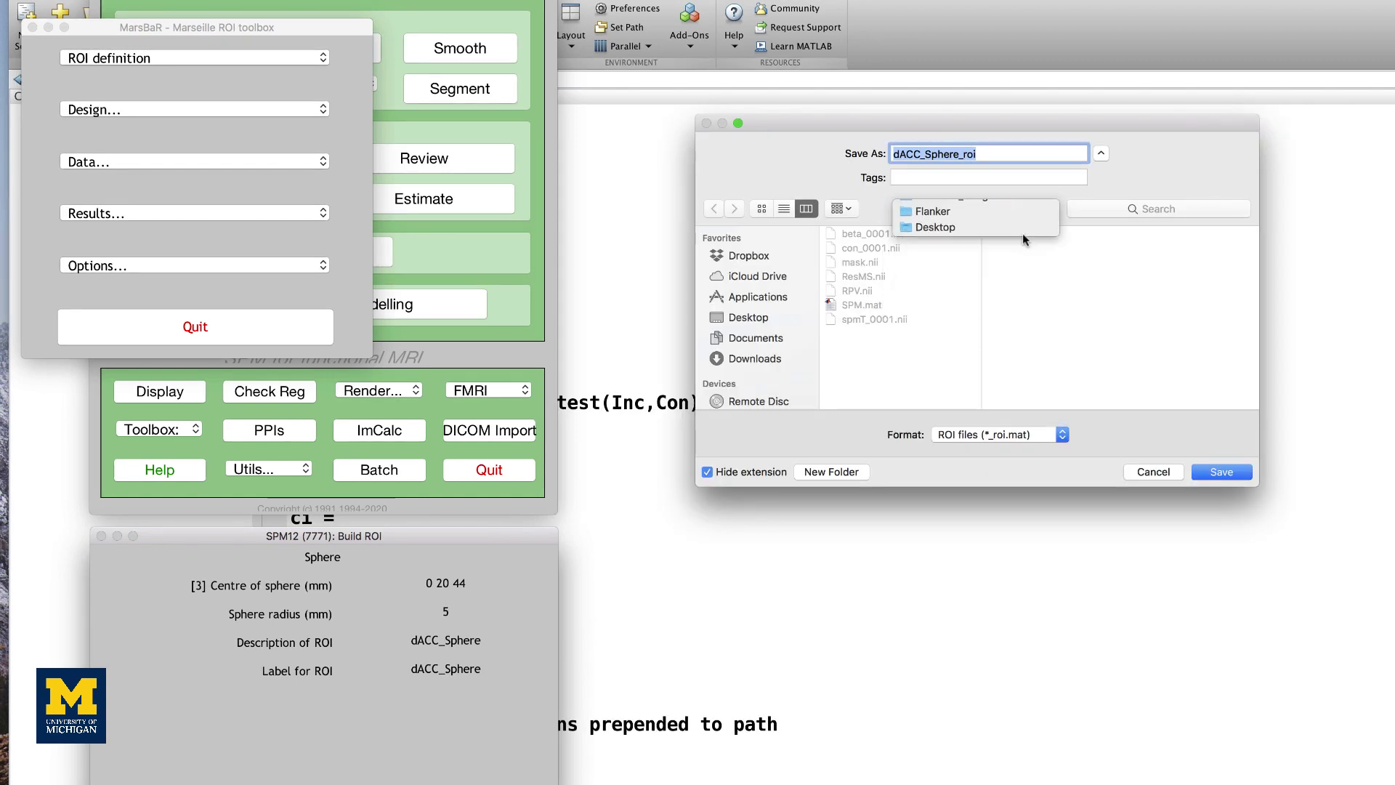
pyautogui.click(1217, 473)
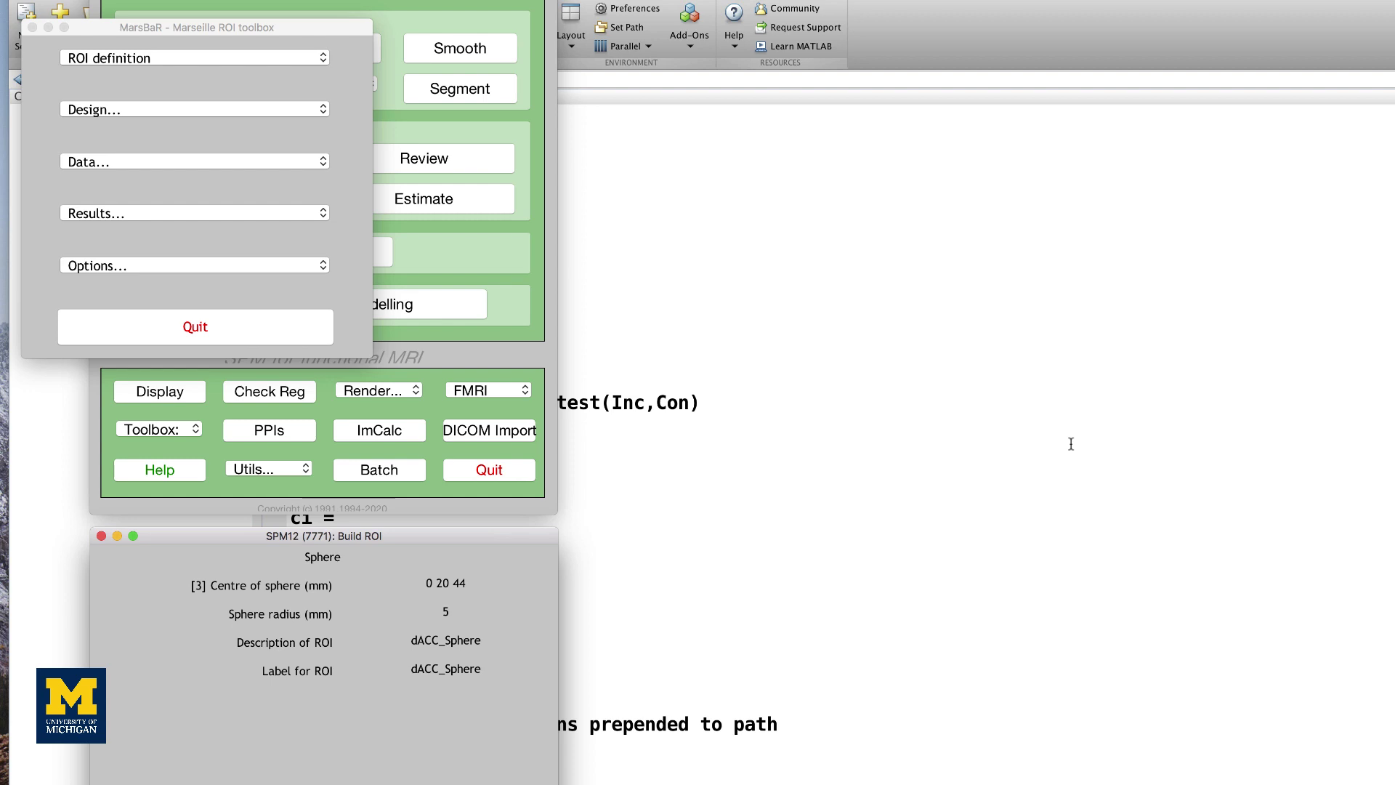
# Display dACC_Sphere_roi.mat on brain slices and show its centre 0 20 44 and 648 mm volume.
pyautogui.click(271, 60)
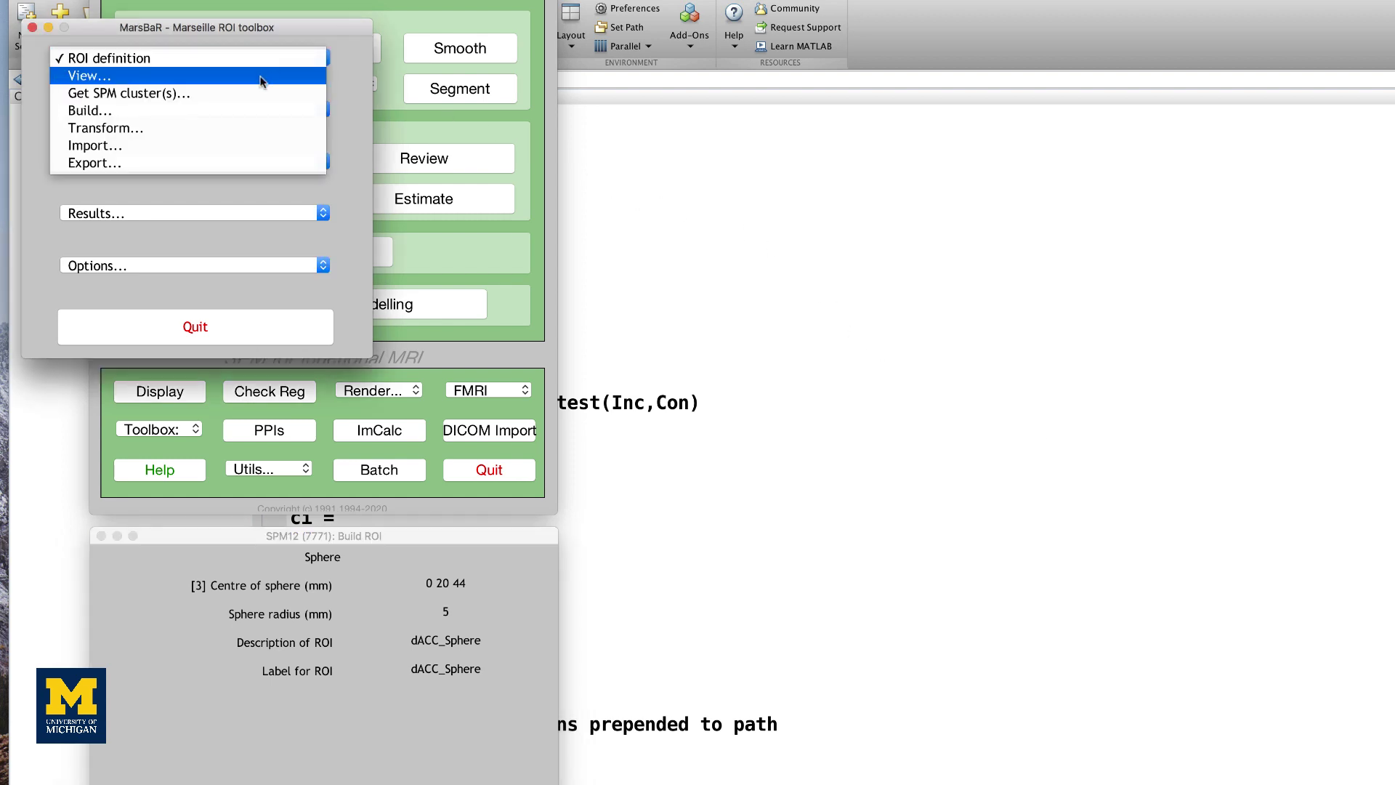
pyautogui.click(262, 76)
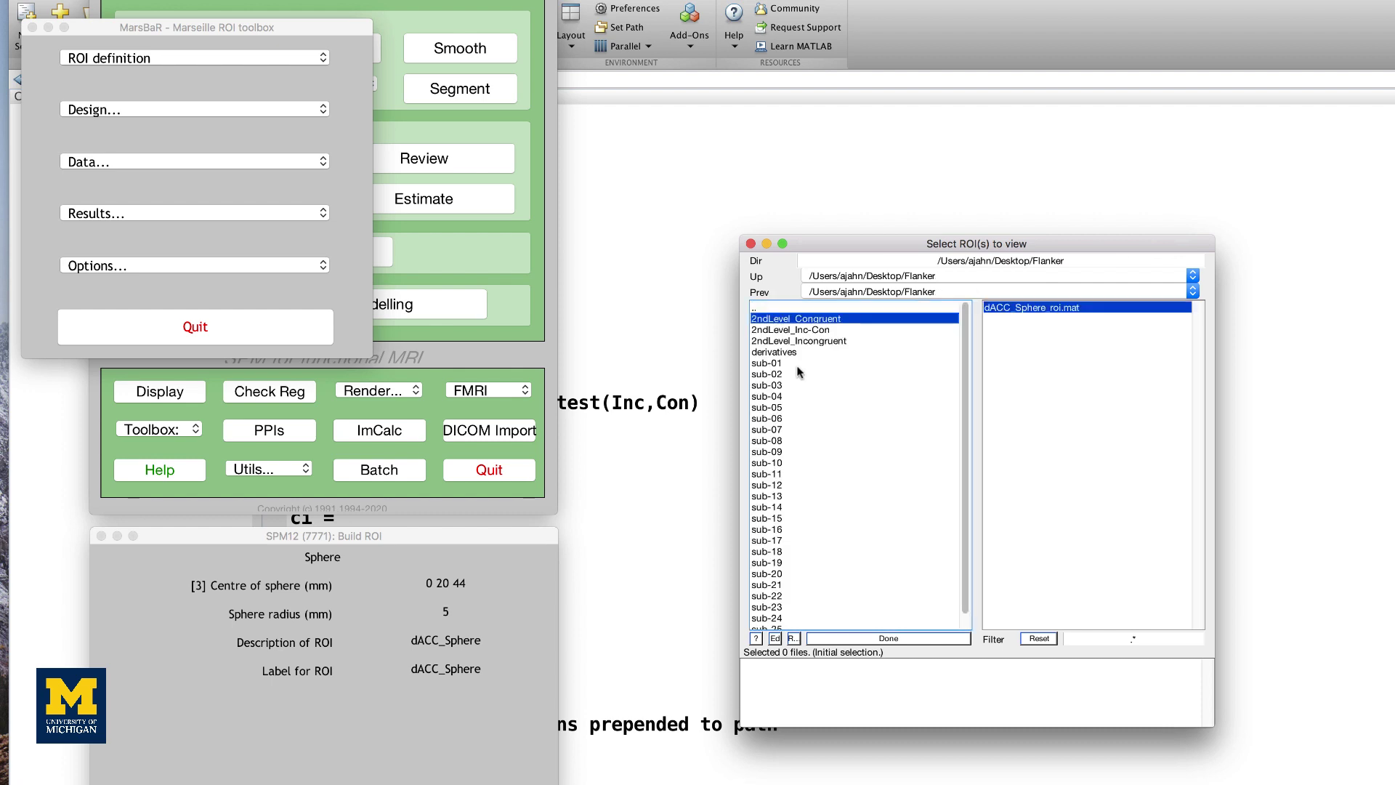
pyautogui.click(1042, 334)
pyautogui.click(888, 638)
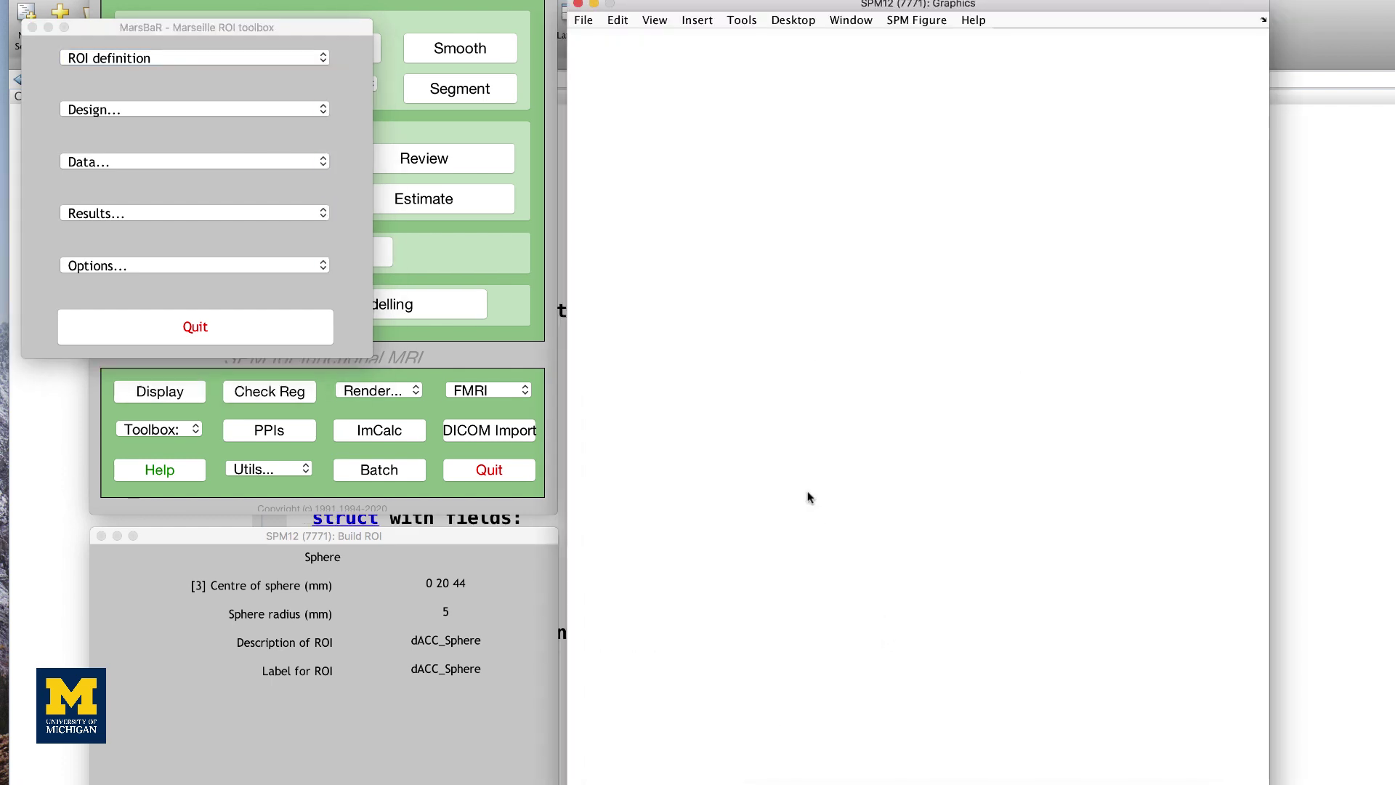
pyautogui.click(994, 151)
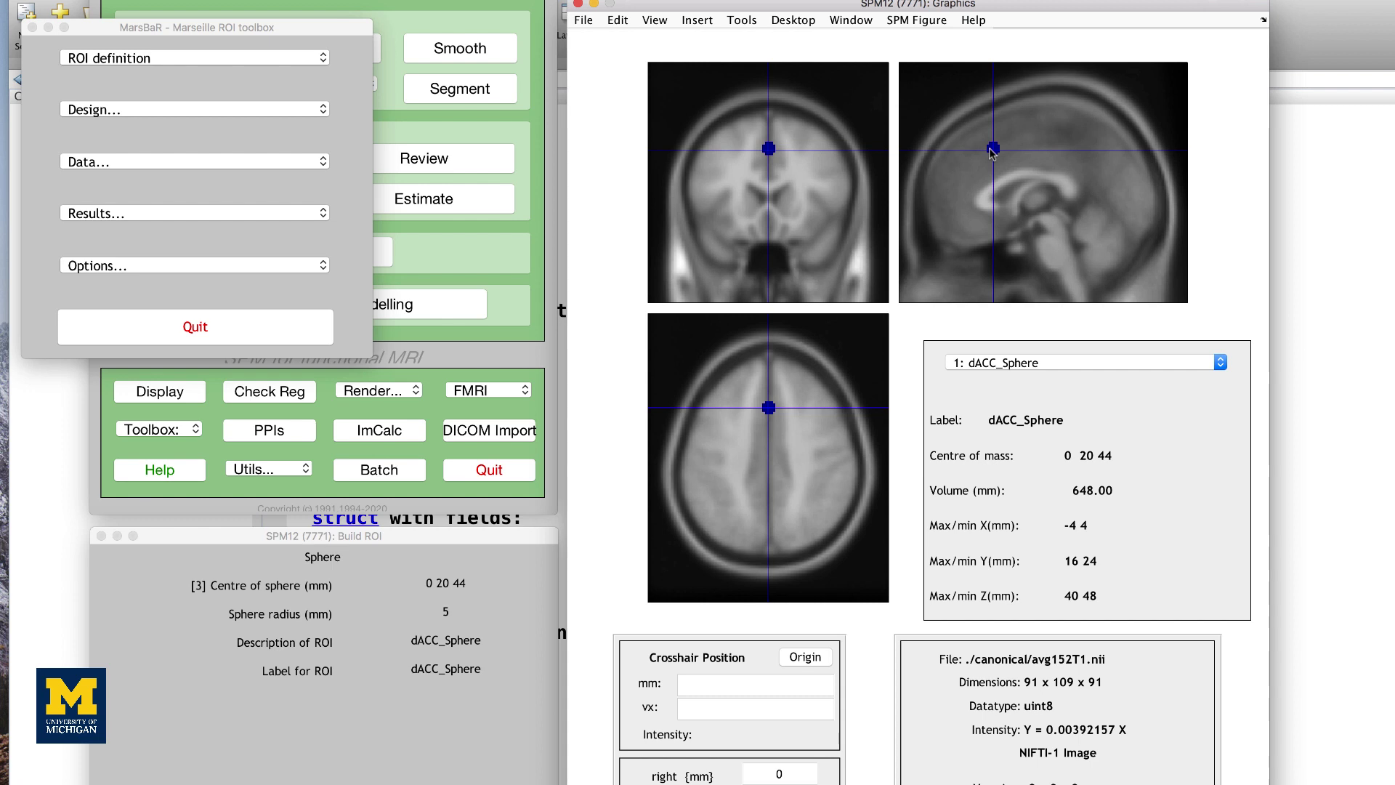
pyautogui.click(102, 59)
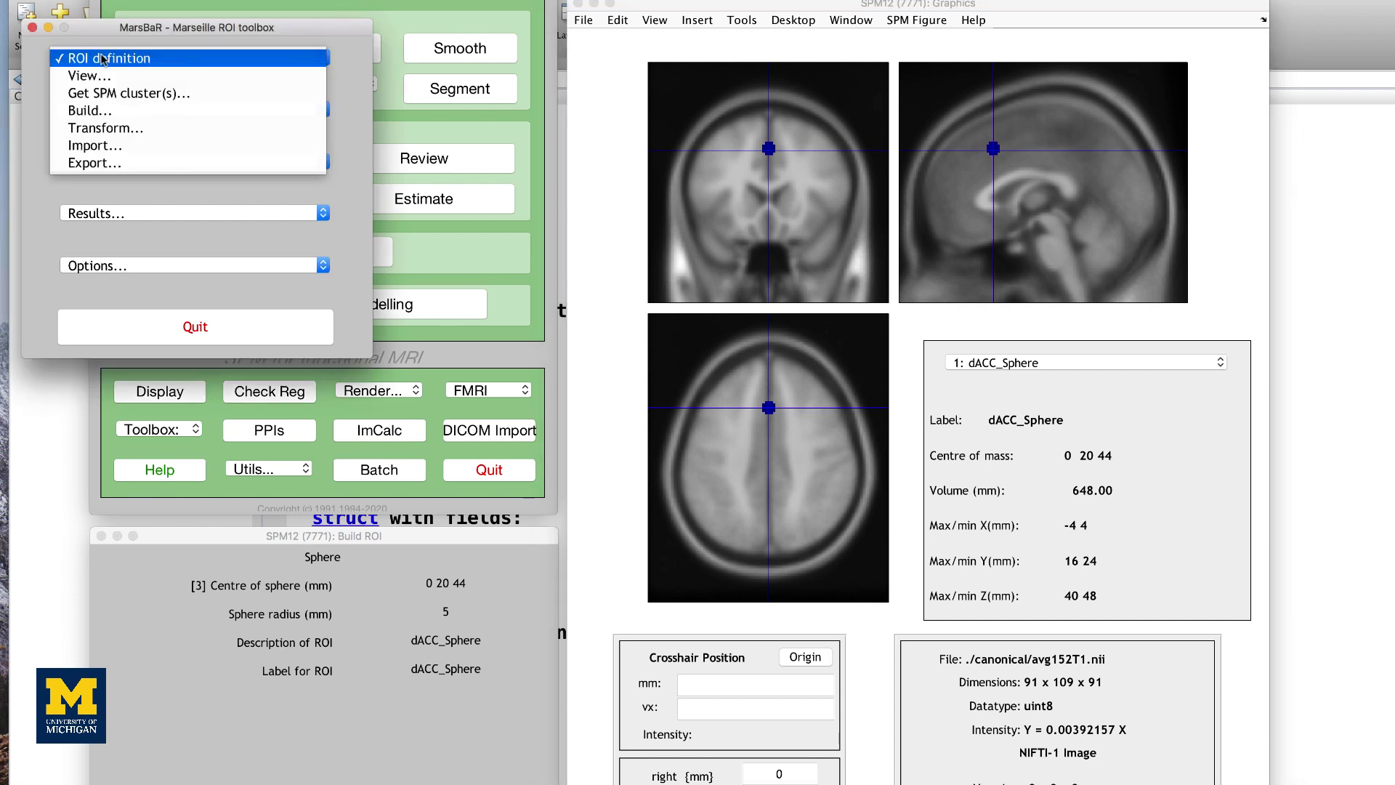
# Export an ROI as an image, choosing dACC_Sphere_roi.mat from the Flanker folder.
pyautogui.click(109, 164)
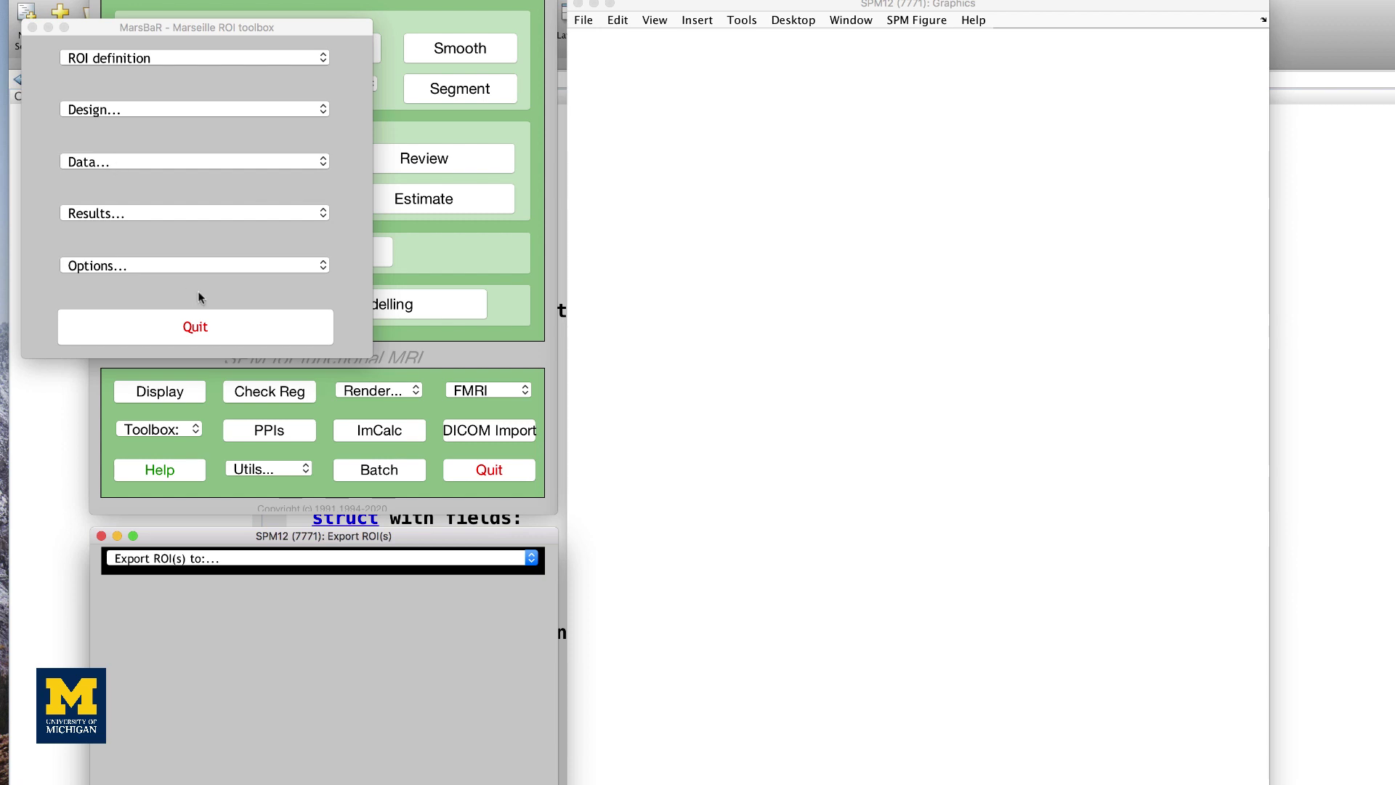
pyautogui.click(353, 559)
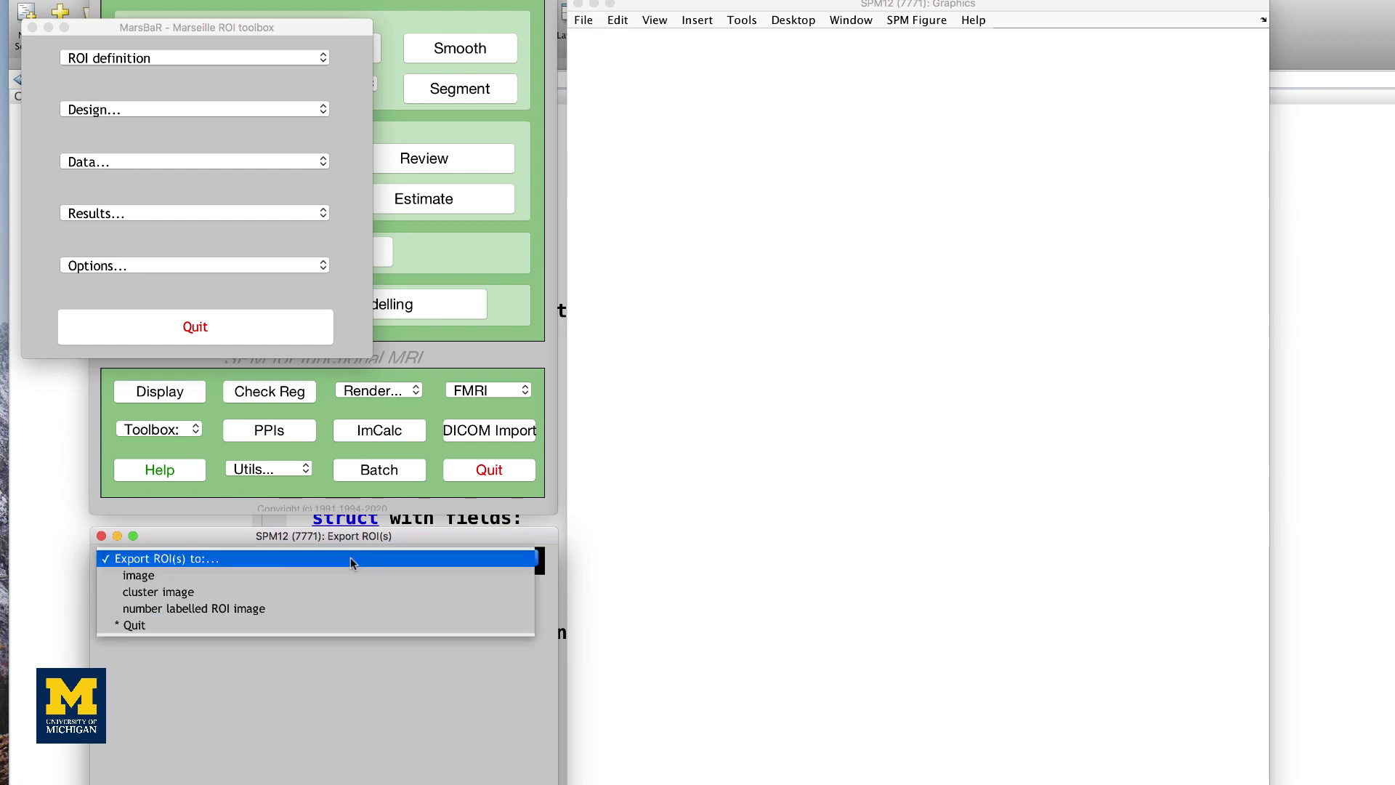
pyautogui.click(342, 577)
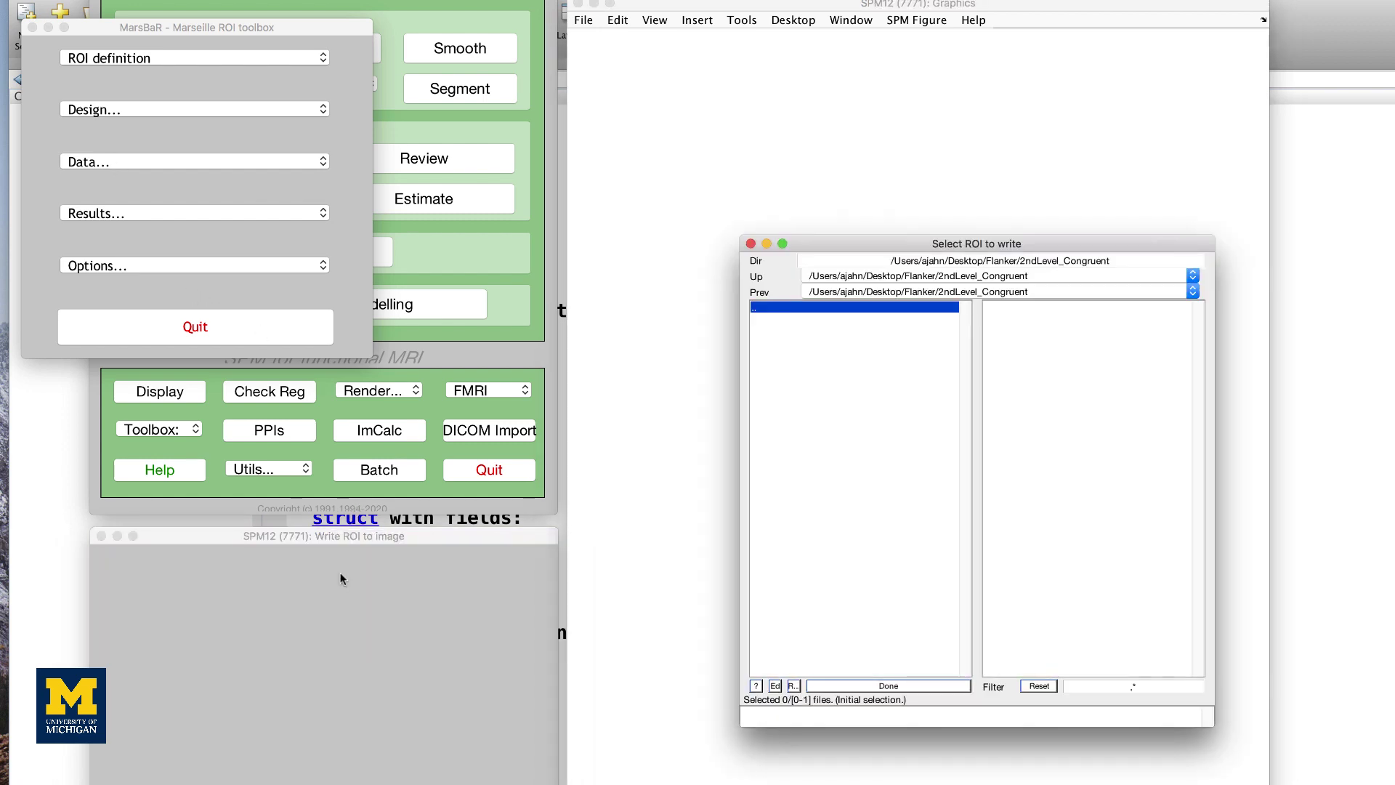
pyautogui.doubleClick(827, 416)
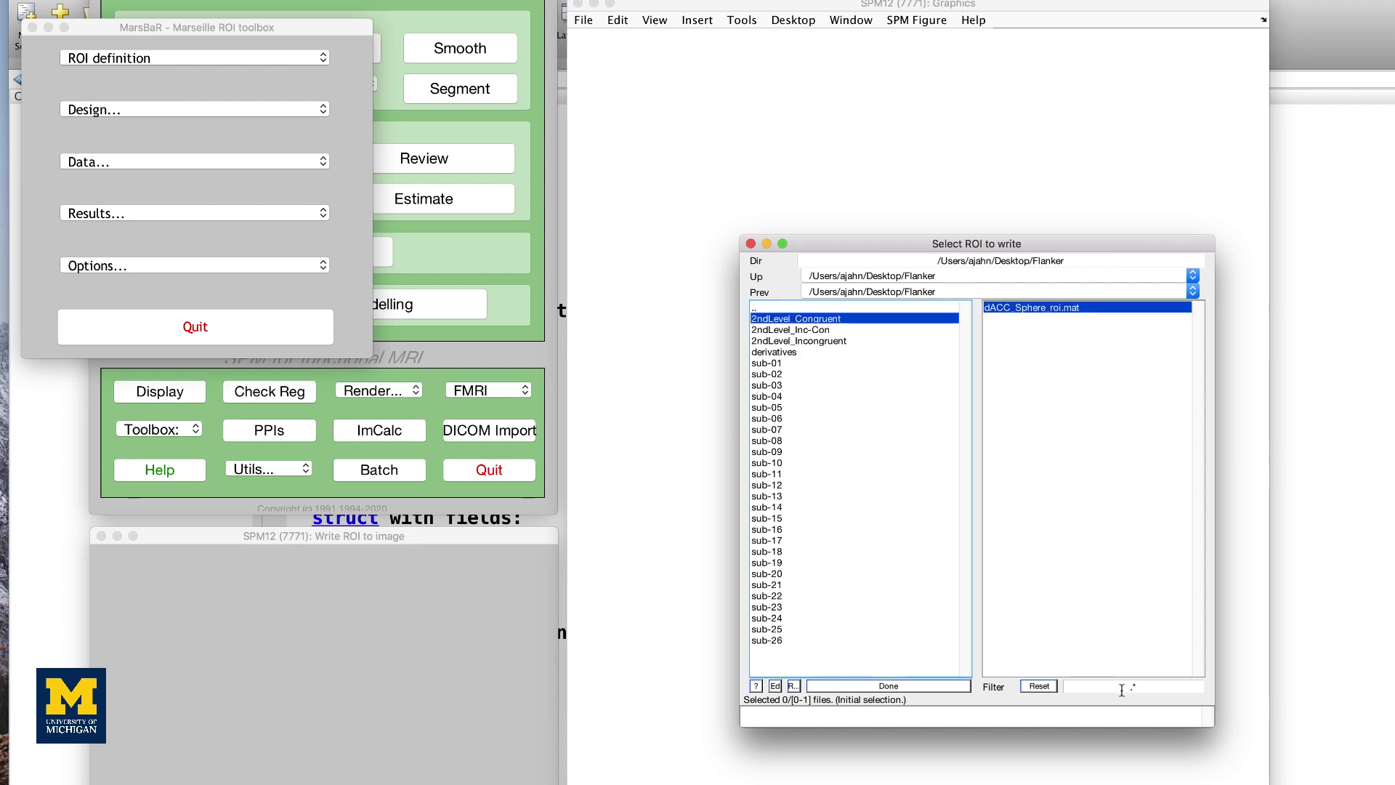
pyautogui.click(996, 561)
pyautogui.click(904, 687)
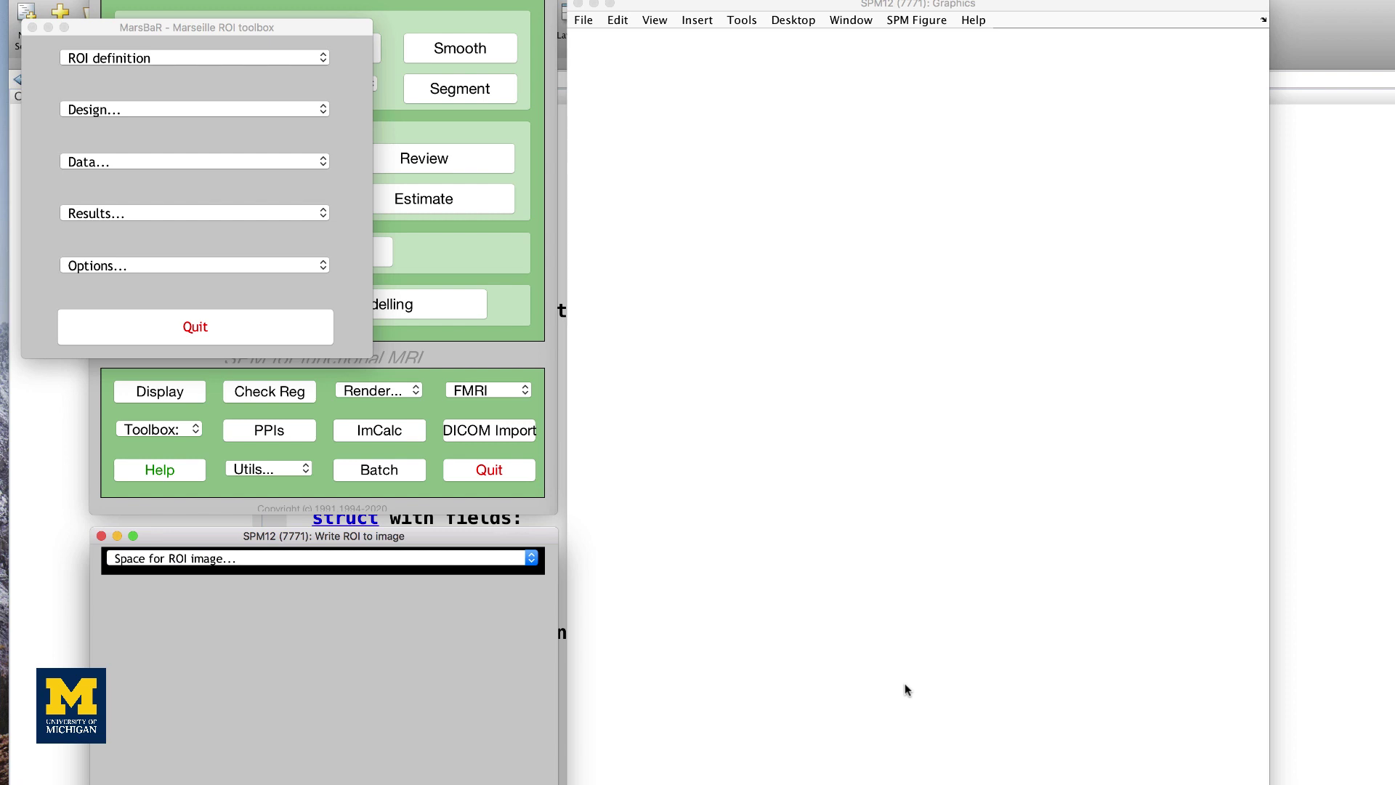
# Write the image in base ROI space to the Flanker folder as dACC_Sphere.
pyautogui.click(430, 561)
pyautogui.click(413, 568)
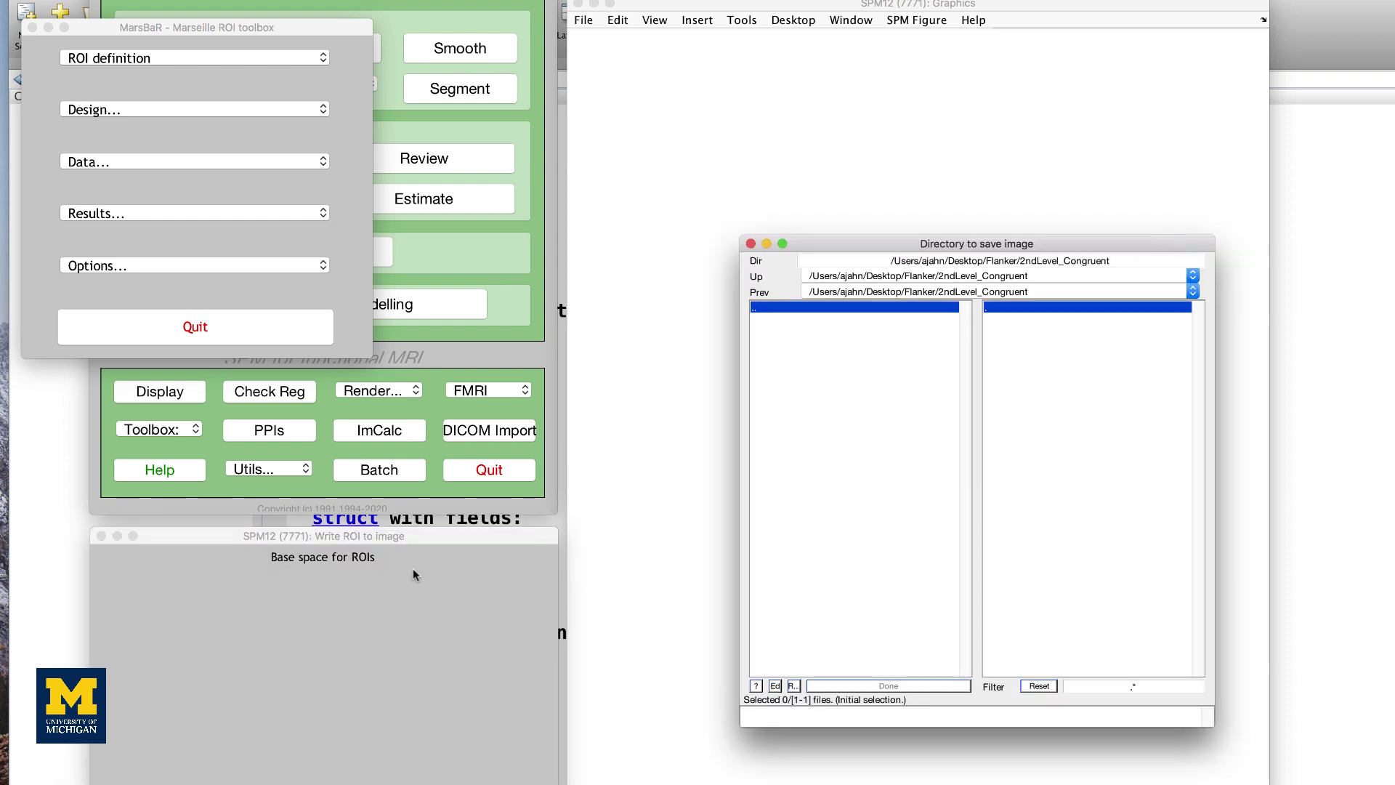
pyautogui.doubleClick(828, 435)
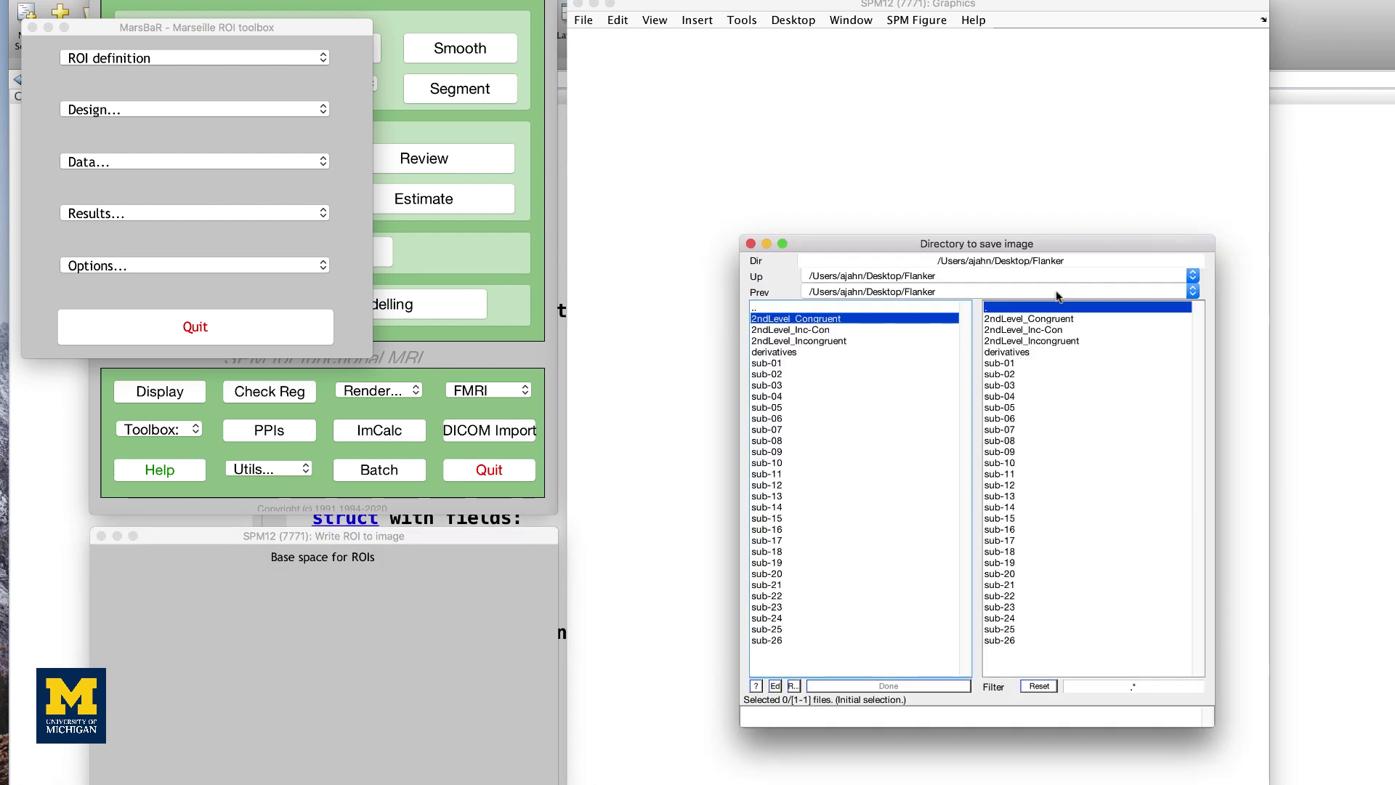
pyautogui.click(1037, 307)
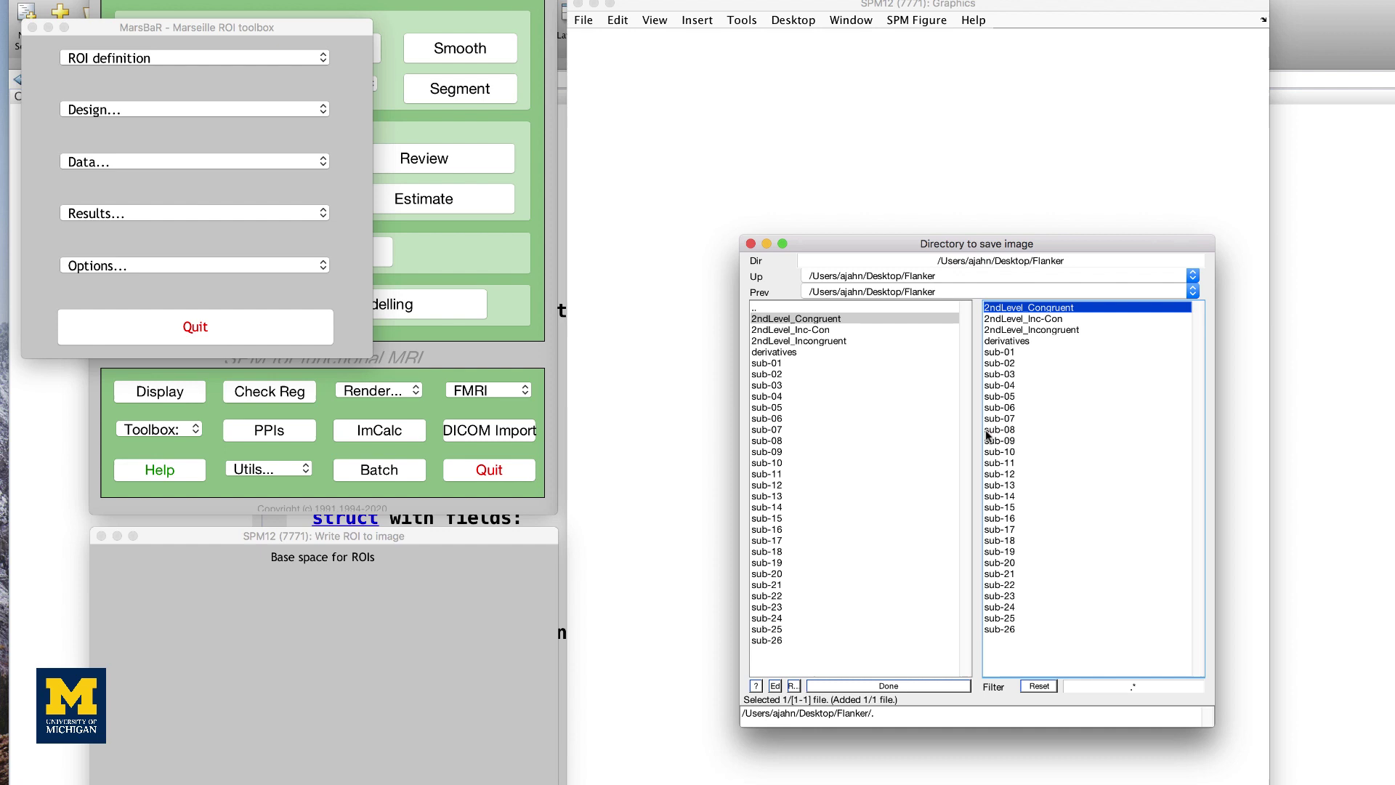
pyautogui.click(887, 684)
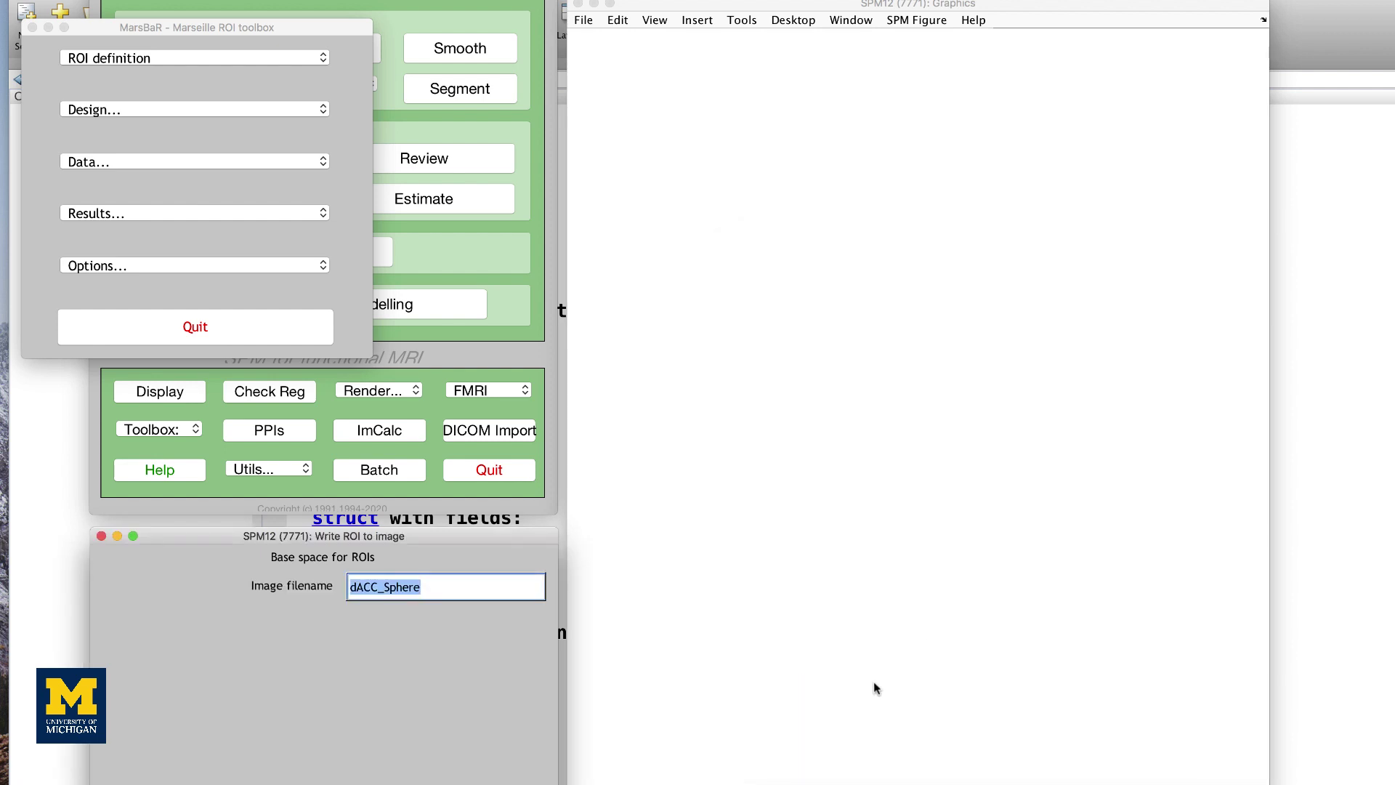
pyautogui.press('Return')
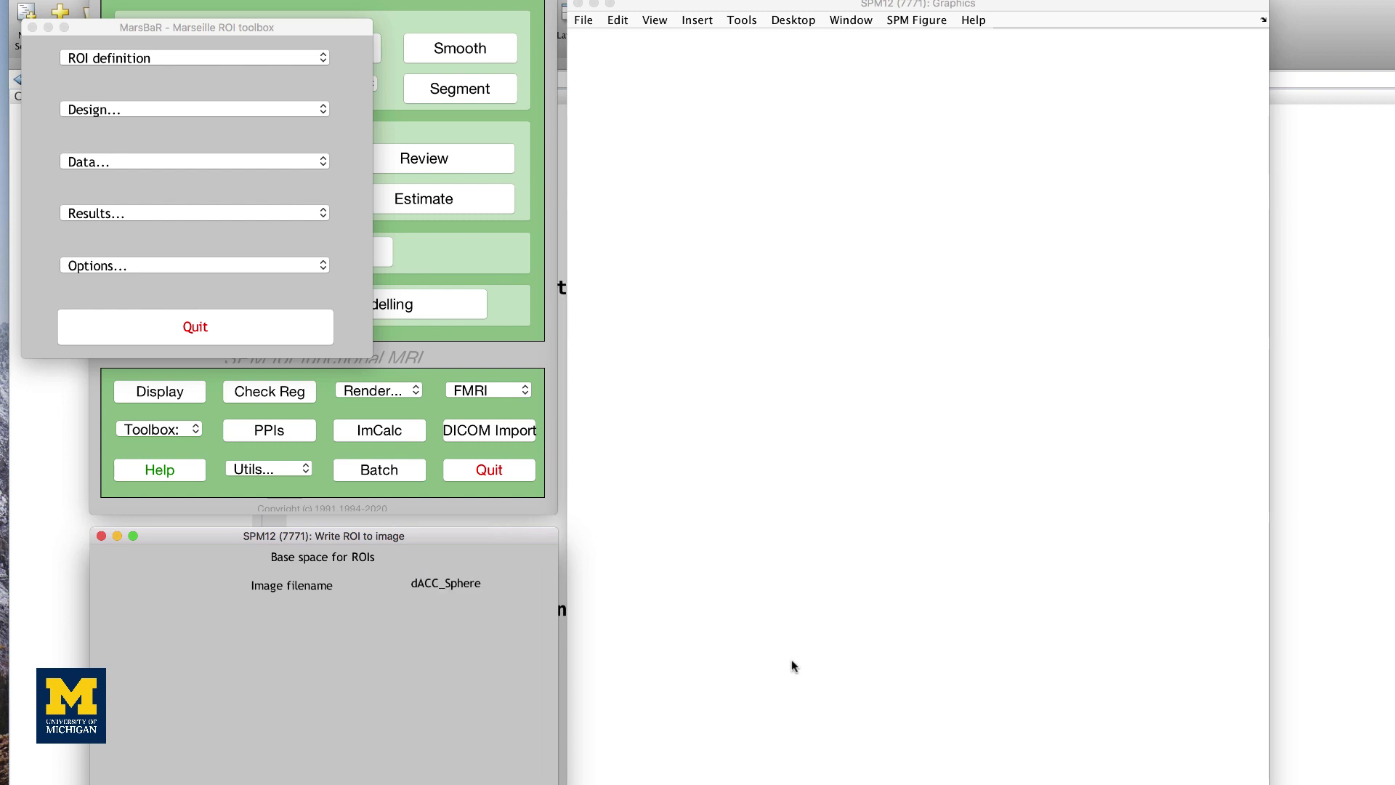
# Open Results for 2ndLevel_Incongruent's SPM.mat with the Incongruent contrast.
pyautogui.click(376, 258)
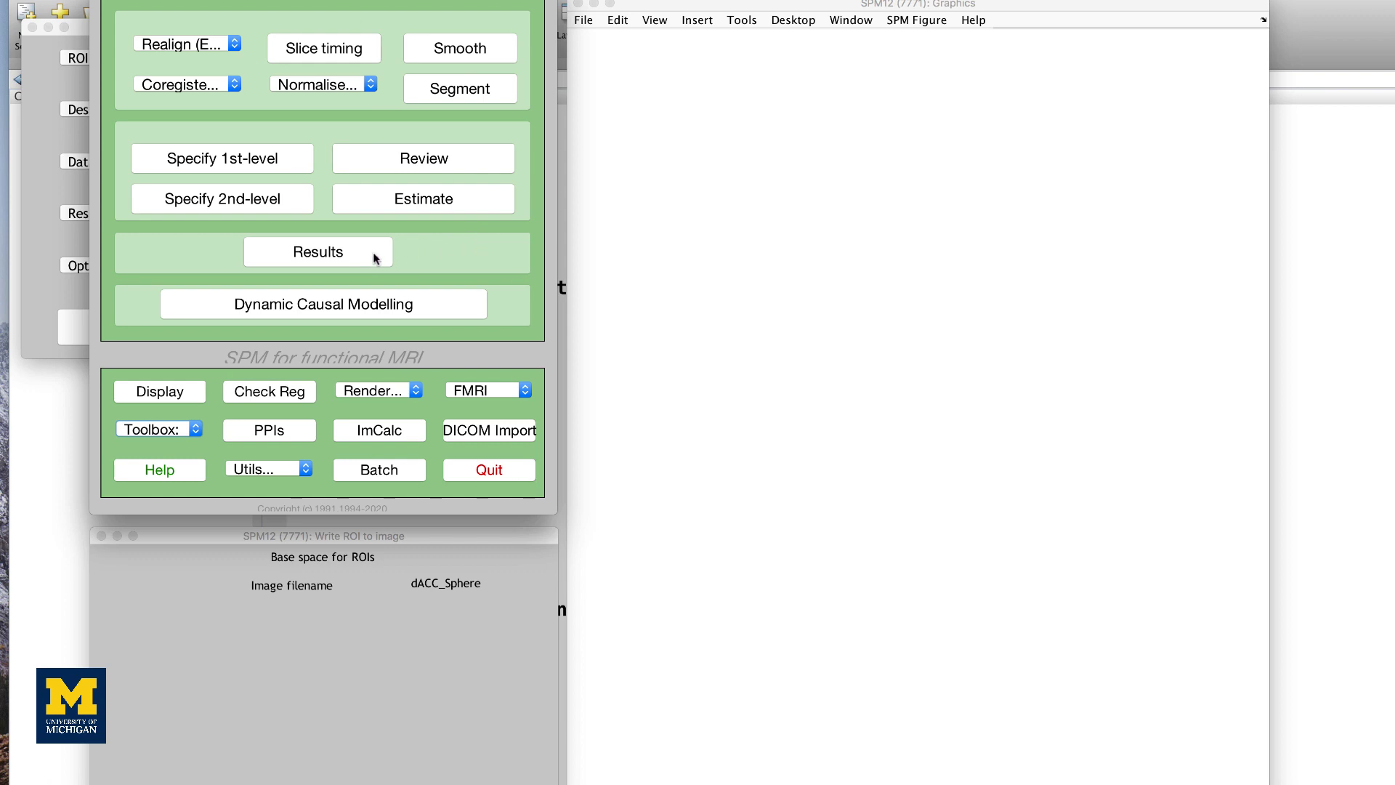
pyautogui.click(369, 252)
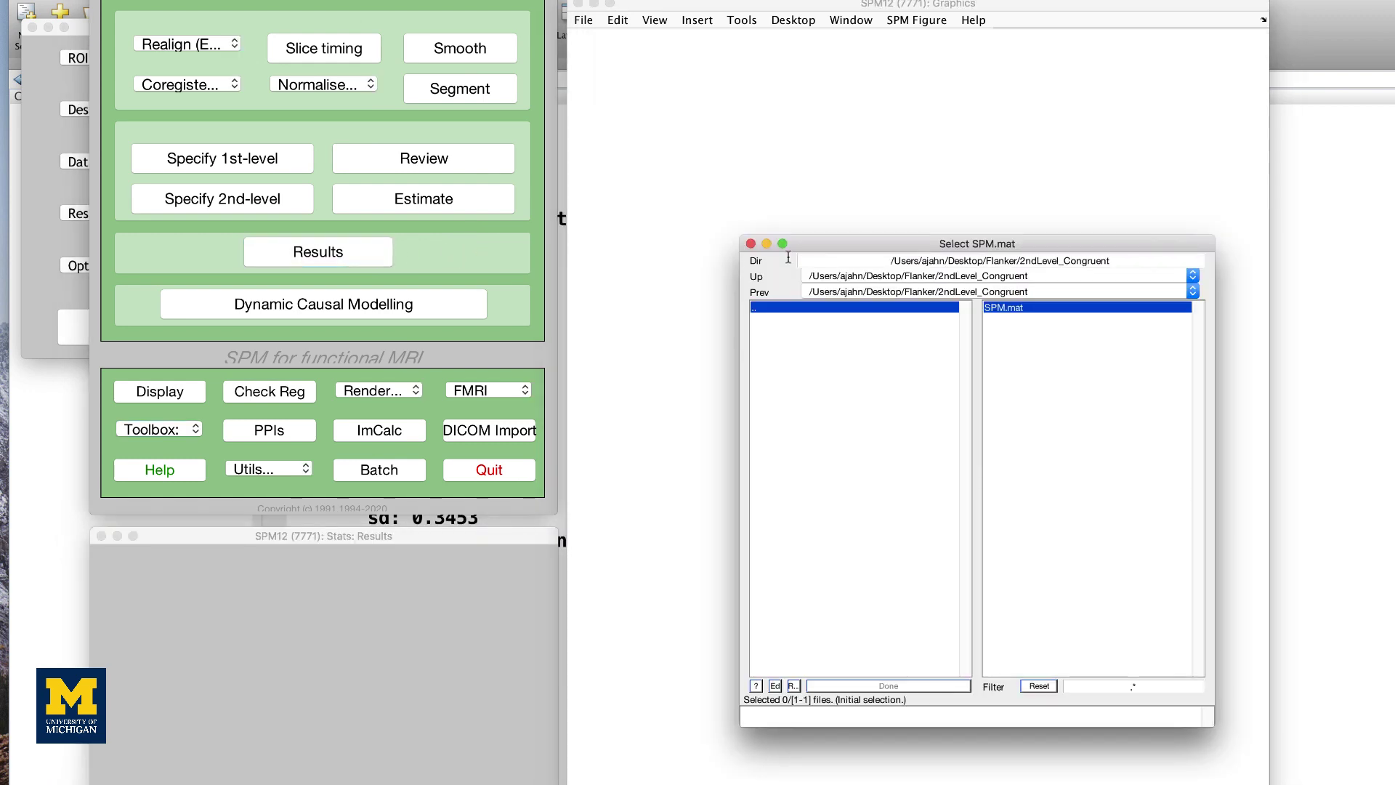
pyautogui.click(820, 369)
pyautogui.click(820, 340)
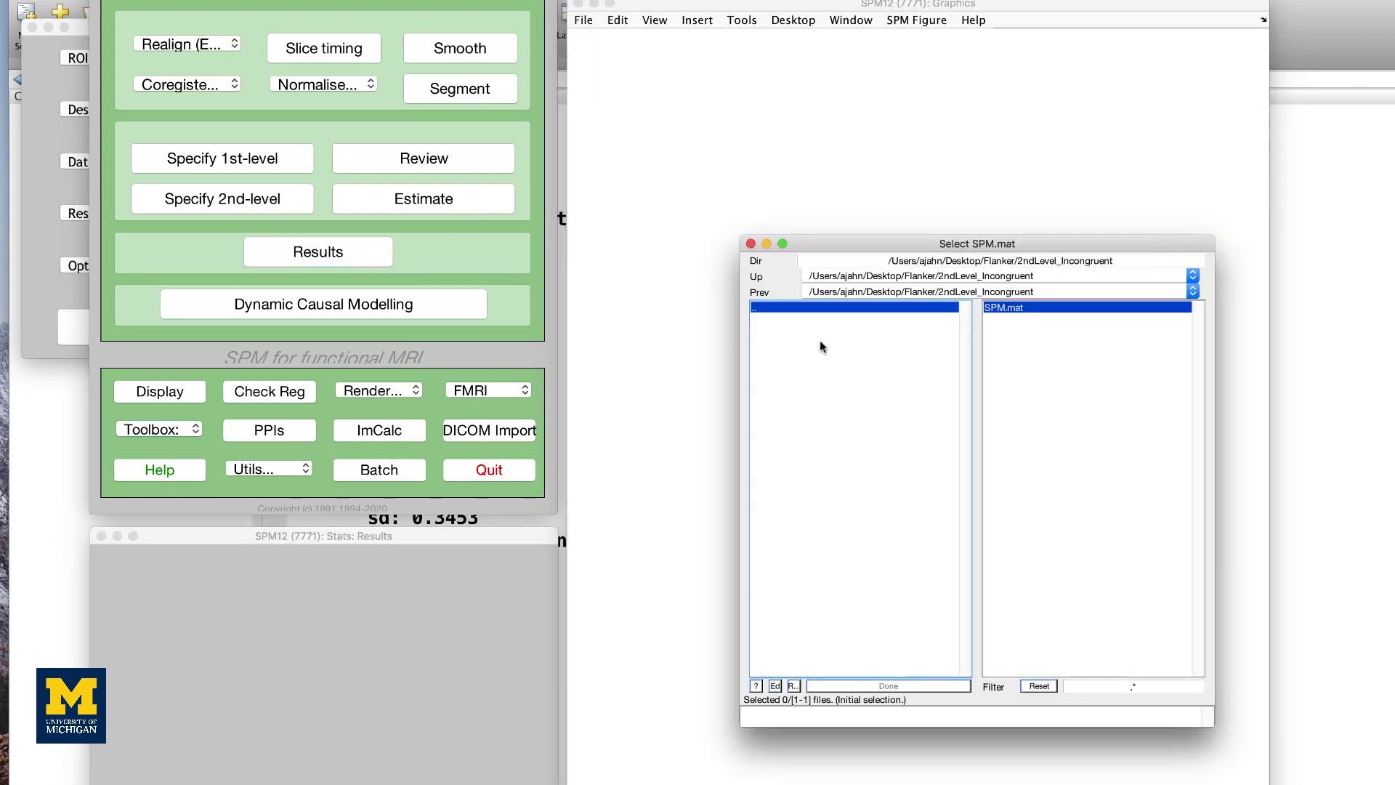
pyautogui.click(1037, 341)
pyautogui.click(883, 683)
pyautogui.doubleClick(840, 473)
# Mask inclusively with dACC_Sphere.nii, no ROI analysis, no correction, threshold 1.
pyautogui.click(465, 558)
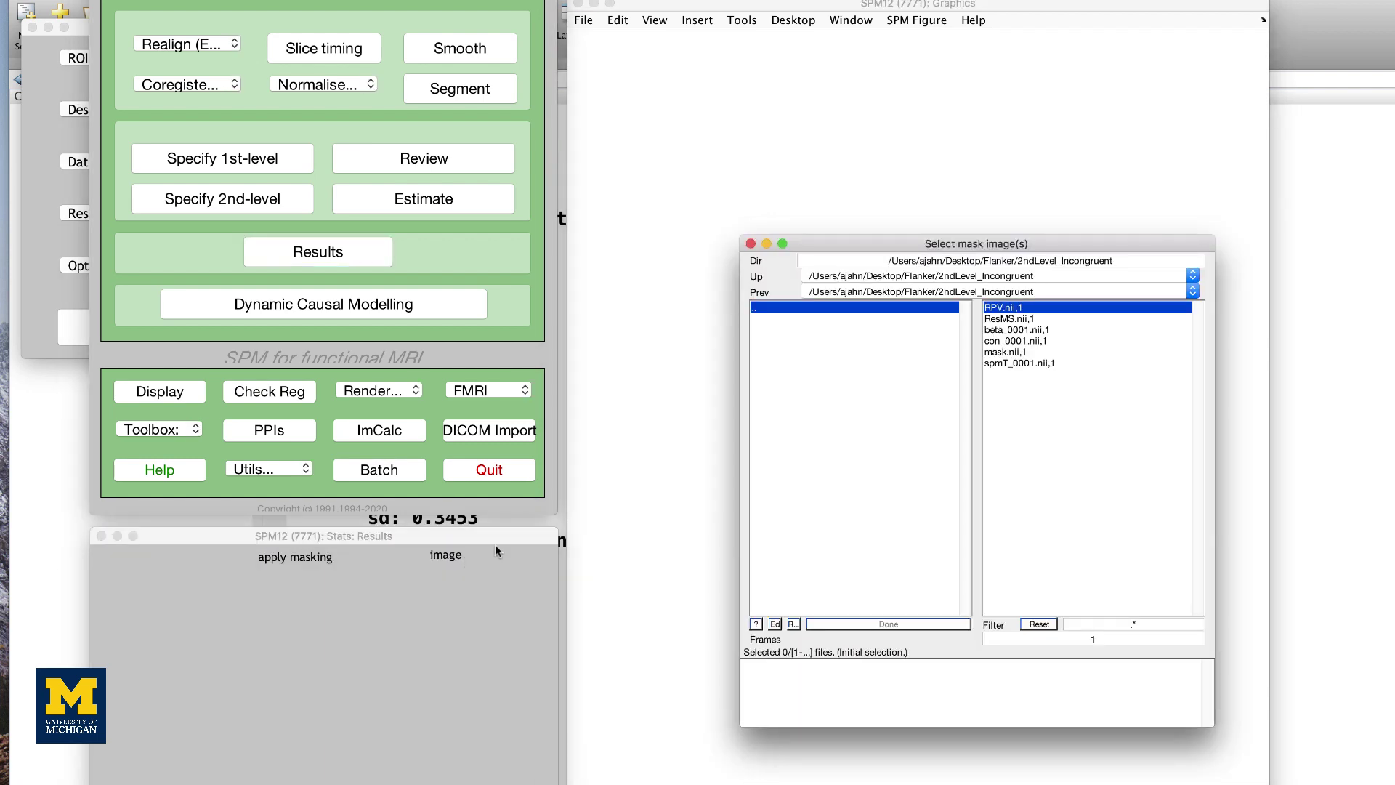
pyautogui.click(890, 373)
pyautogui.click(1028, 319)
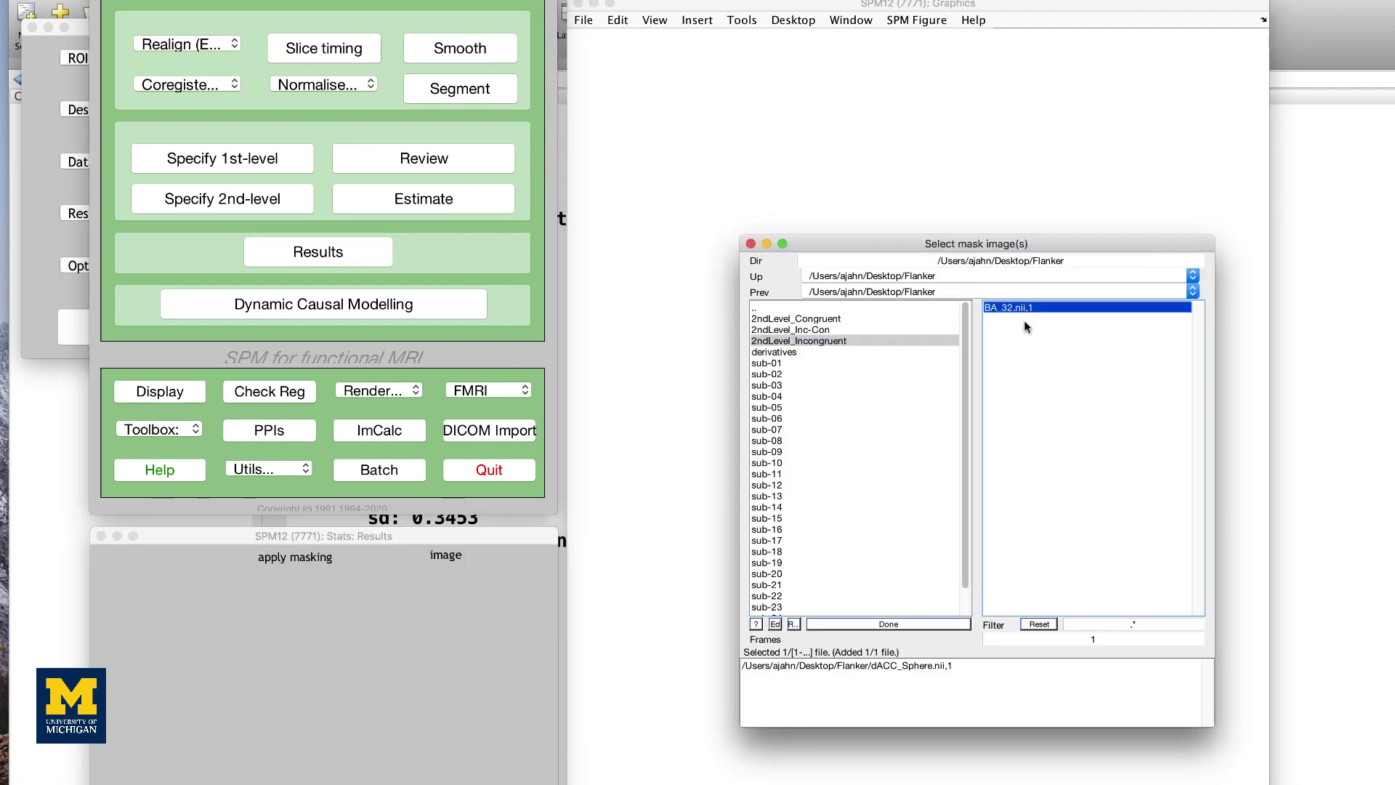
pyautogui.click(902, 625)
pyautogui.click(418, 596)
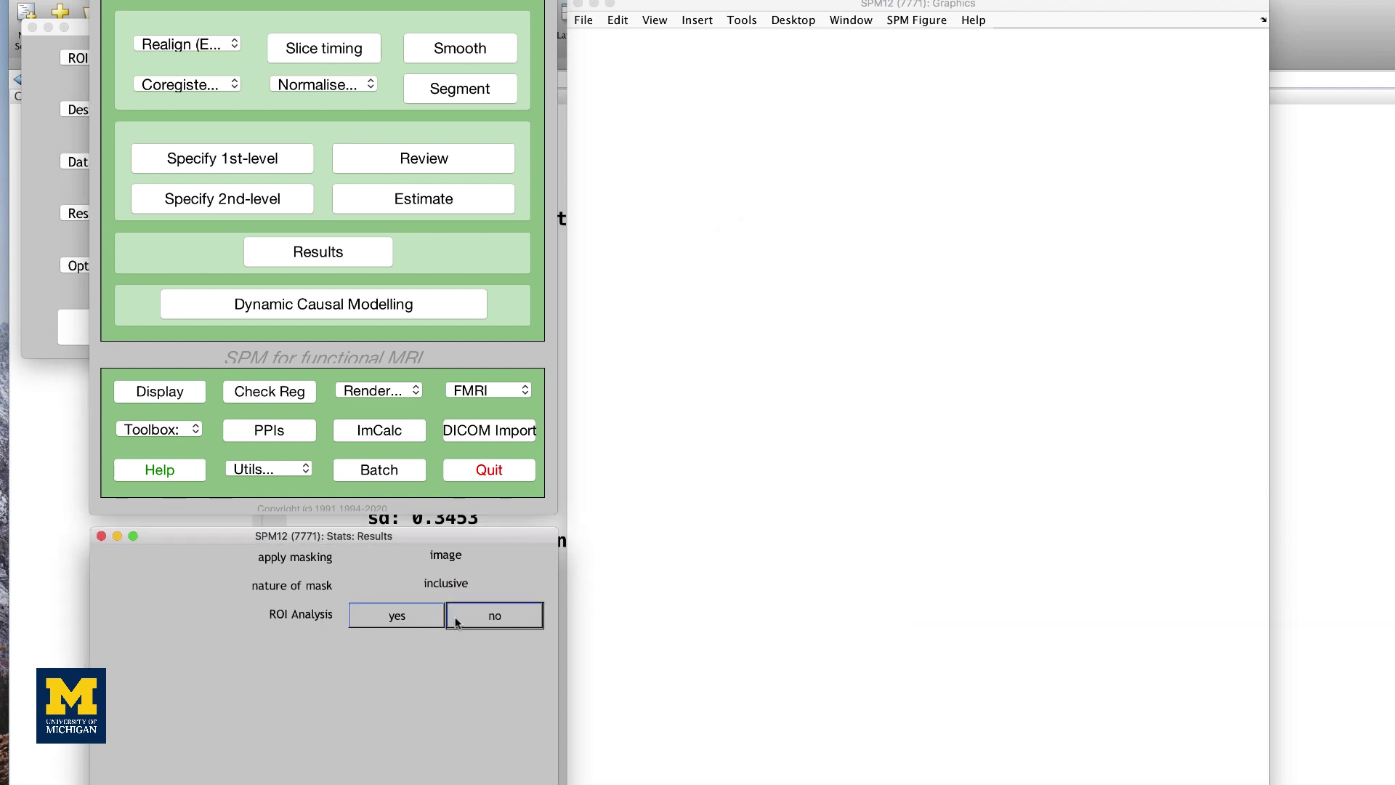
pyautogui.click(469, 622)
pyautogui.click(469, 644)
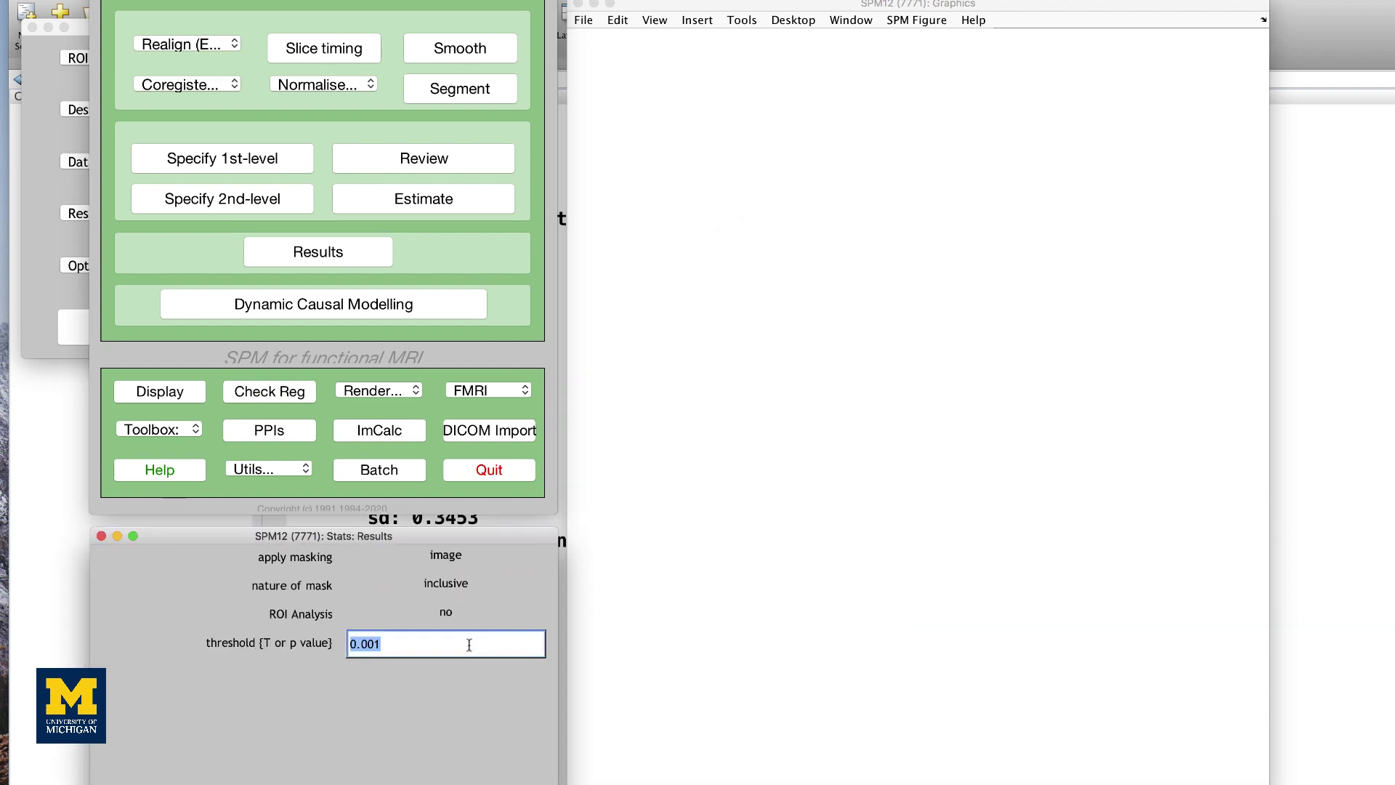
pyautogui.write('1')
pyautogui.press('Return')
pyautogui.press('Return')
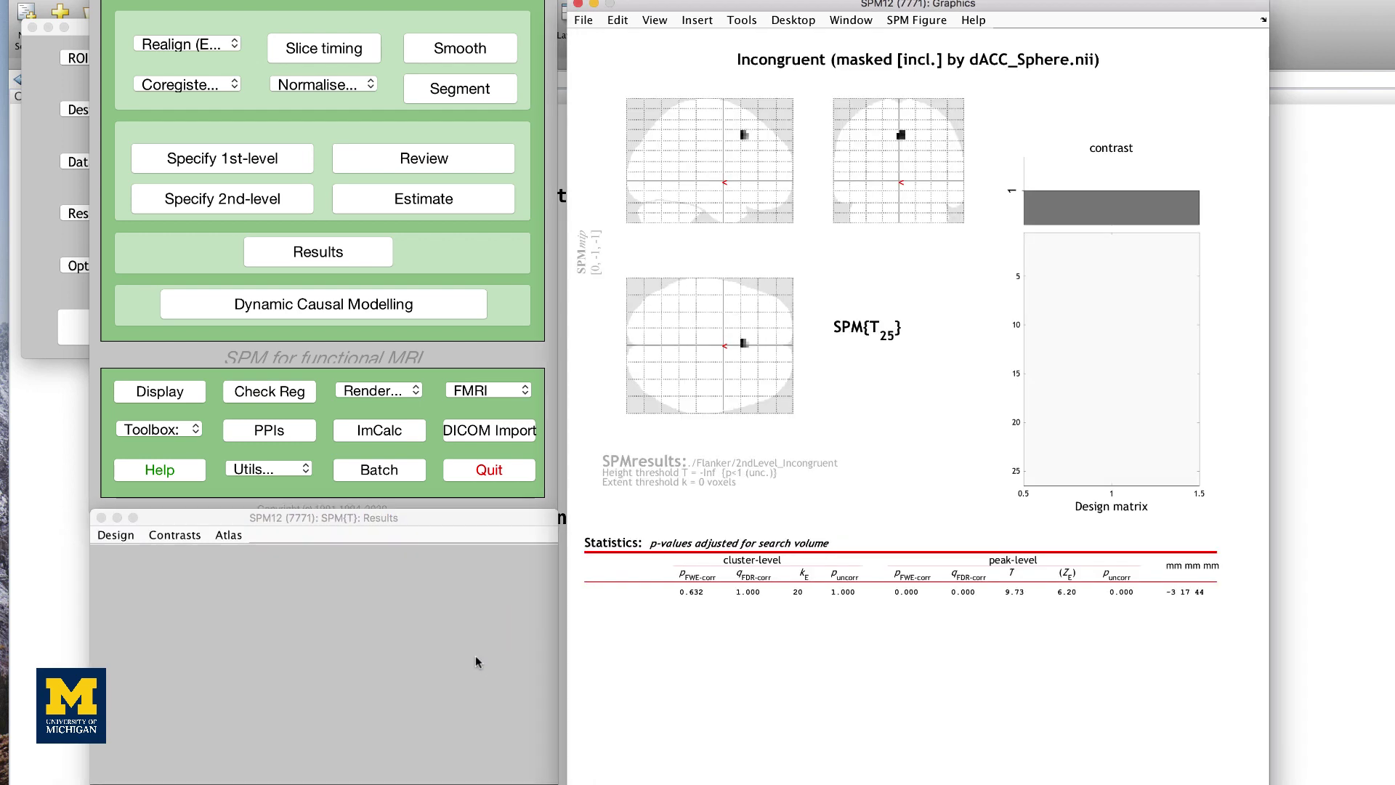
# Go to the global maximum and extract whitened and filtered y for this cluster.
pyautogui.rightClick(745, 399)
pyautogui.click(805, 441)
pyautogui.rightClick(765, 396)
pyautogui.moveTo(829, 487)
pyautogui.moveTo(1040, 500)
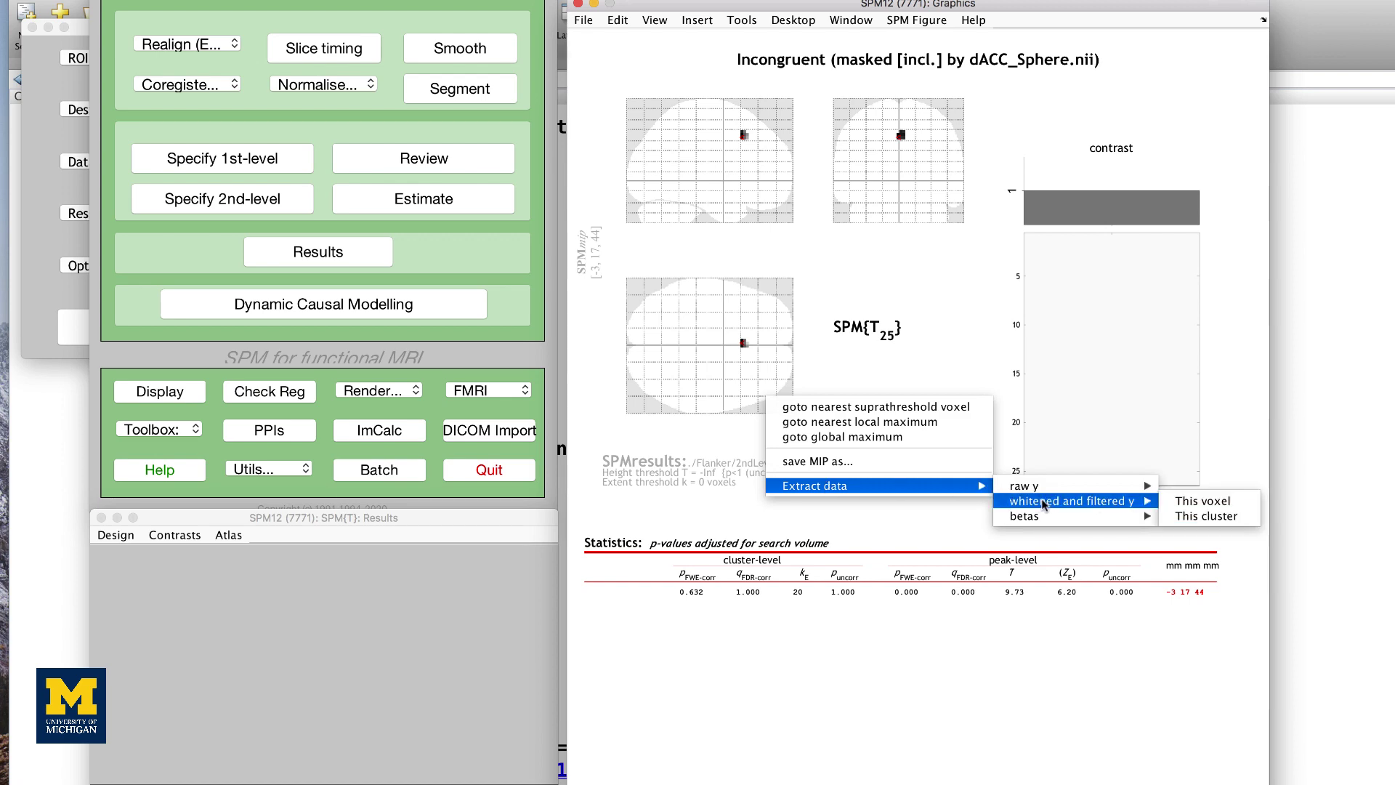
pyautogui.click(1205, 516)
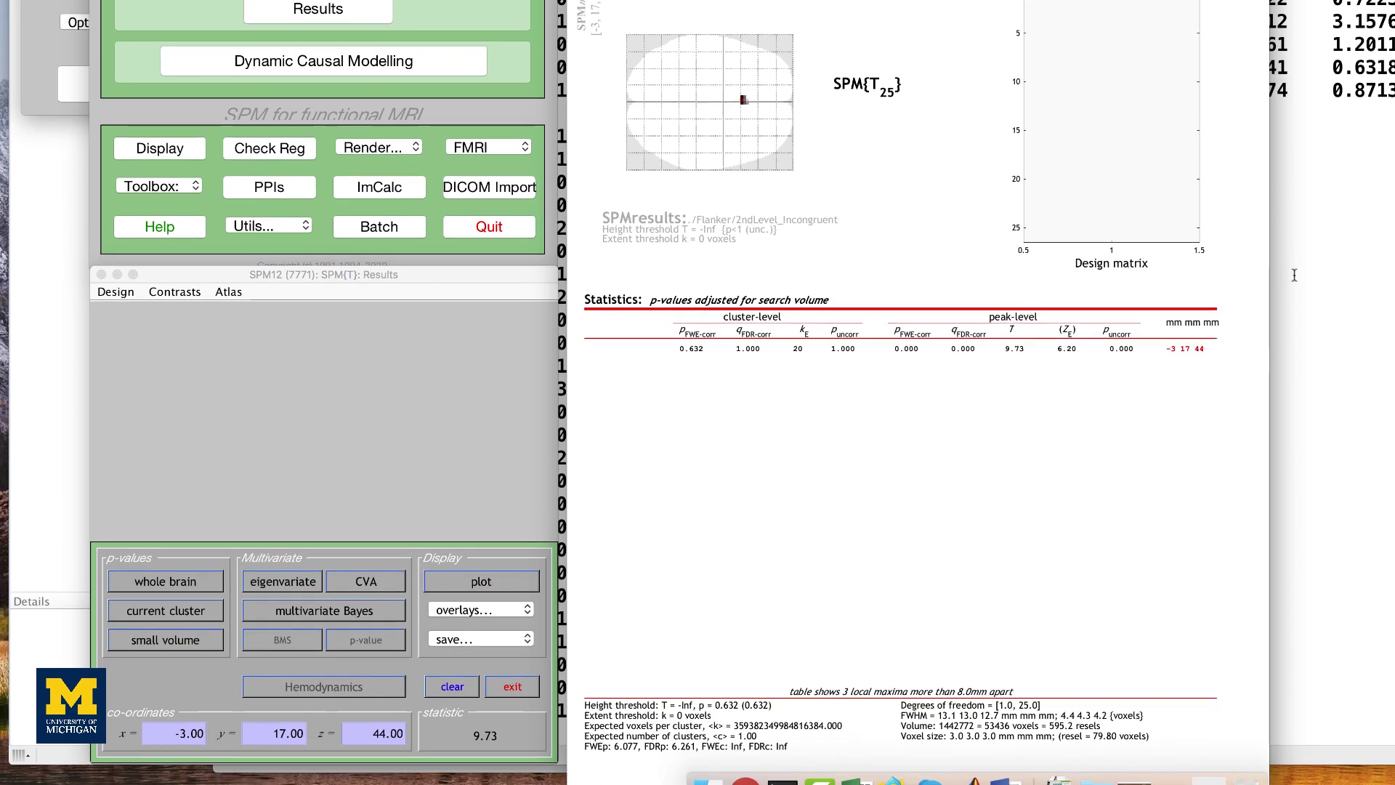
# Store the per-subject mean in MATLAB with Inc = mean(y,2).
pyautogui.click(1294, 274)
pyautogui.write('Inc = mean(y,2)')
pyautogui.press('Return')
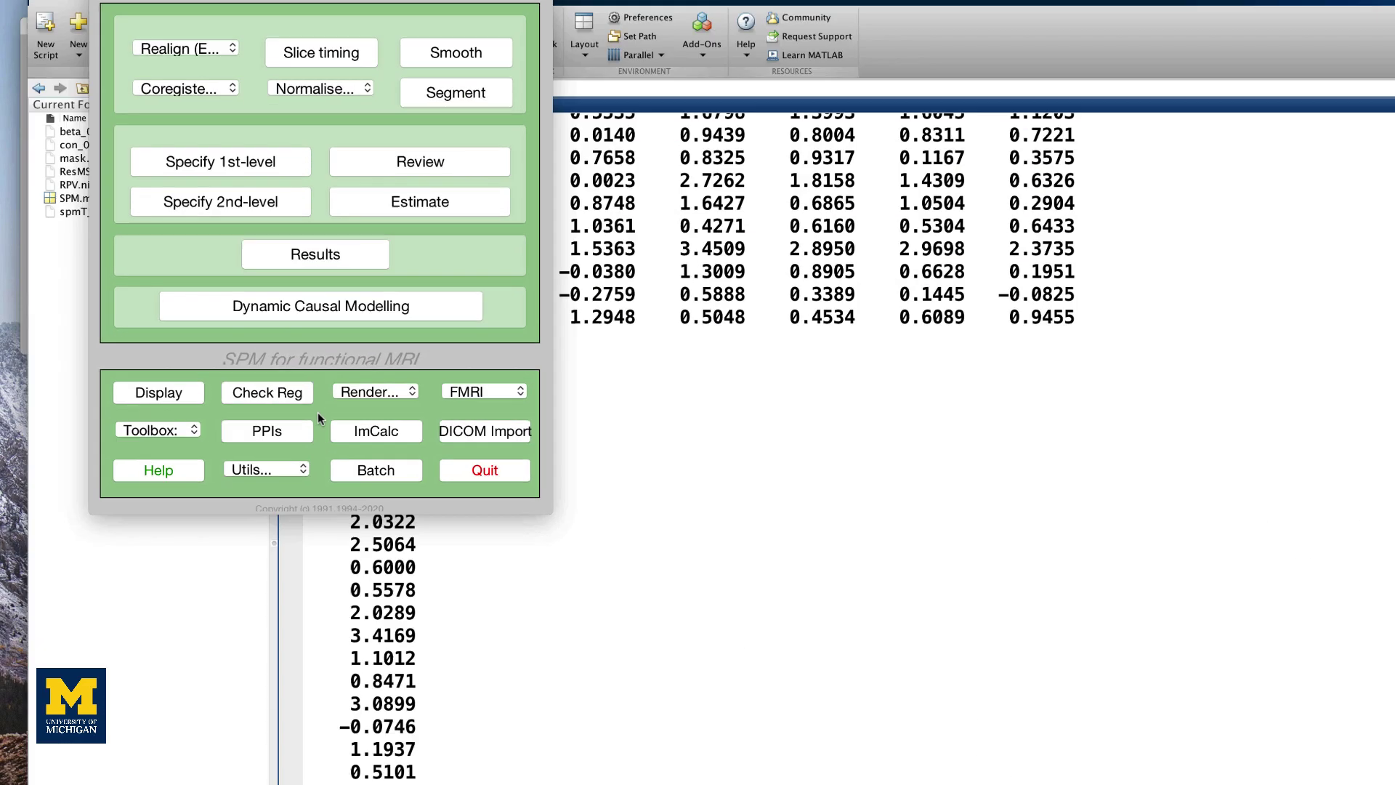
pyautogui.click(324, 273)
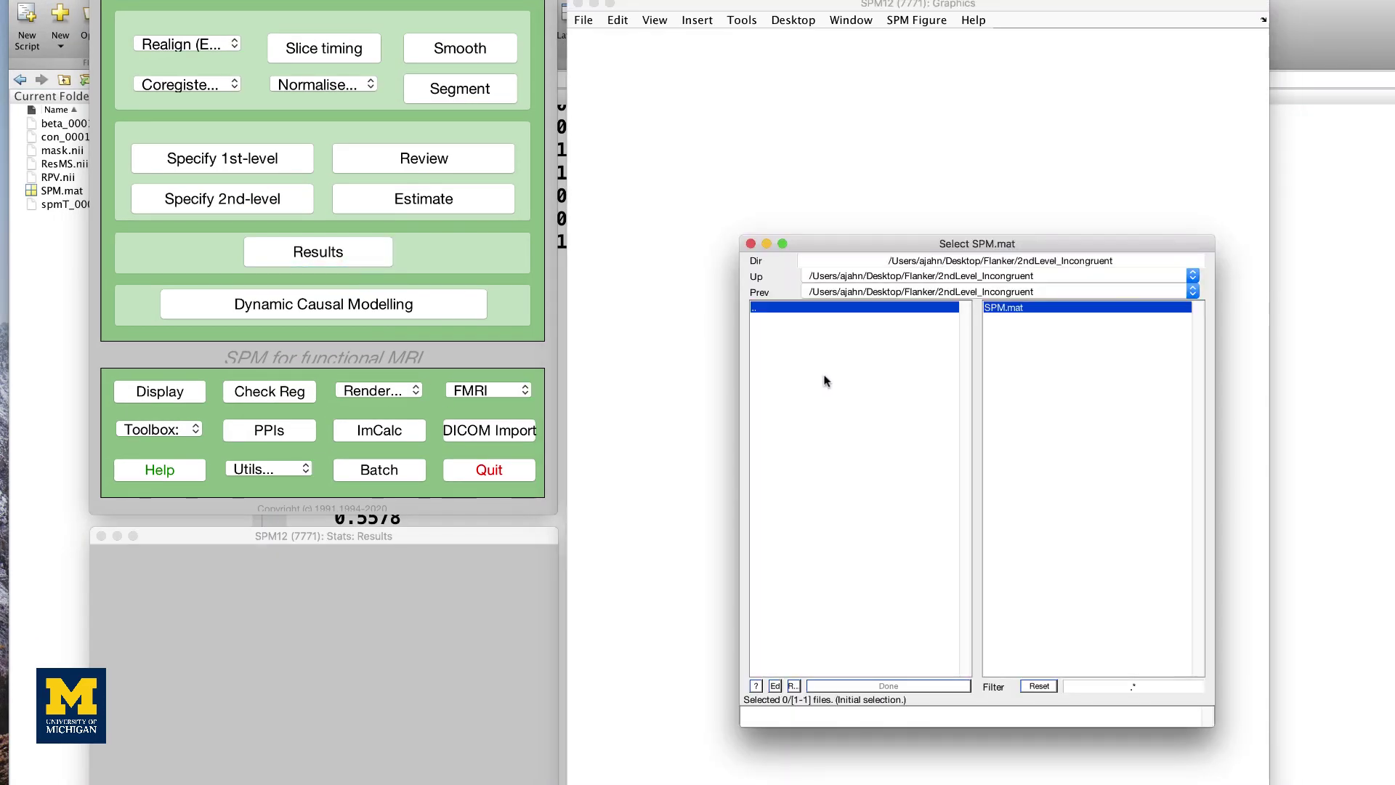
# Select 2ndLevel_Congruent's SPM.mat and the Congruent contrast.
pyautogui.doubleClick(826, 308)
pyautogui.doubleClick(816, 320)
pyautogui.doubleClick(1017, 307)
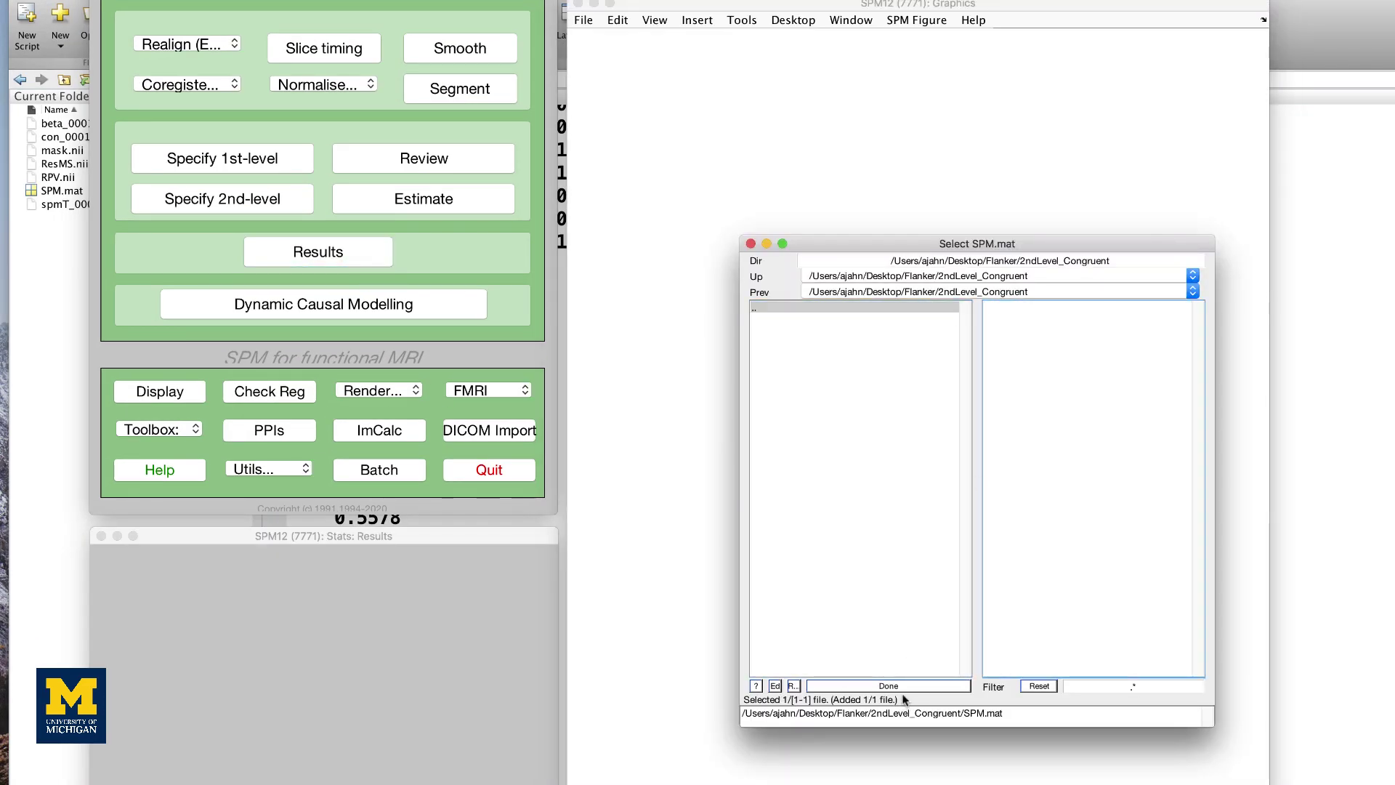
pyautogui.click(897, 686)
pyautogui.doubleClick(855, 449)
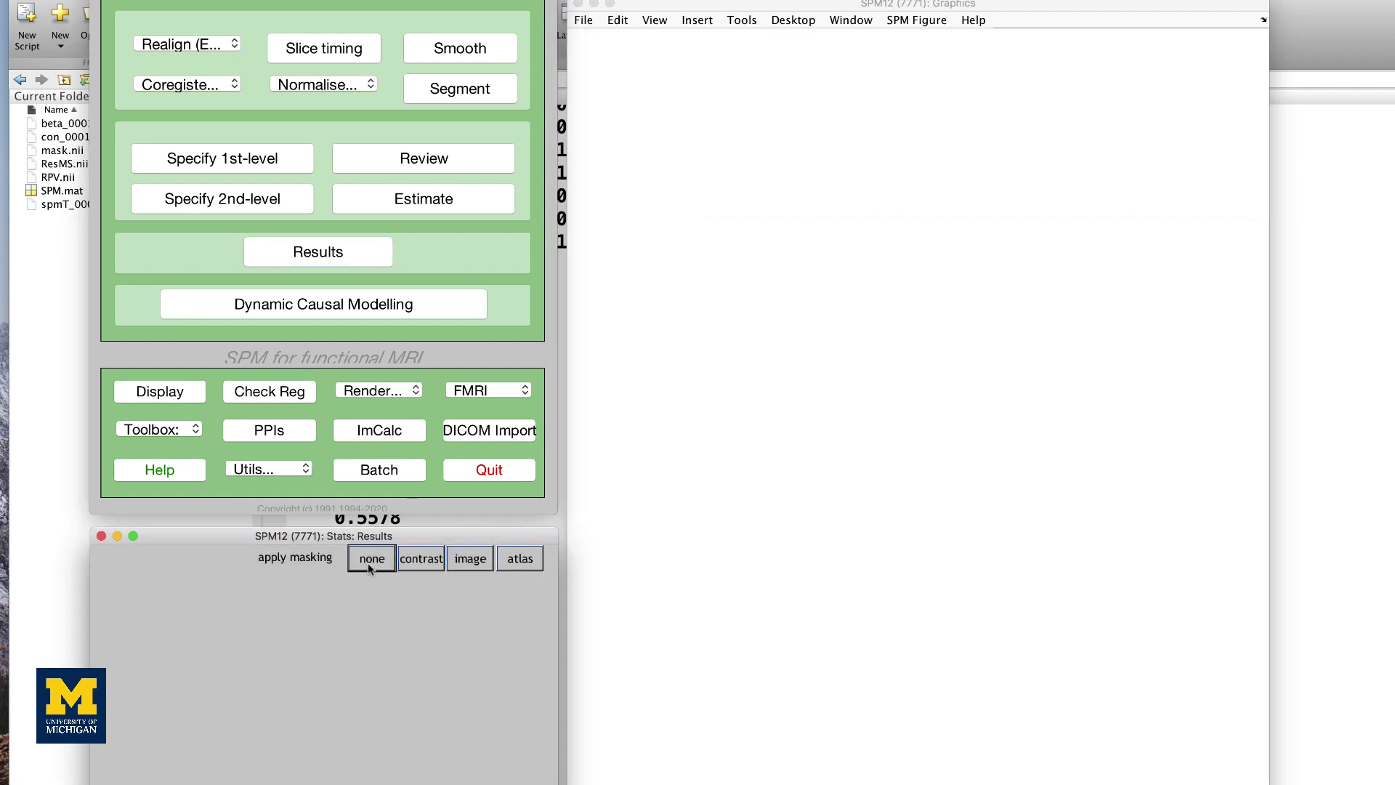
# Mask inclusively with dACC_Sphere.nii, no ROI analysis, no correction, threshold 1.
pyautogui.click(470, 559)
pyautogui.doubleClick(917, 341)
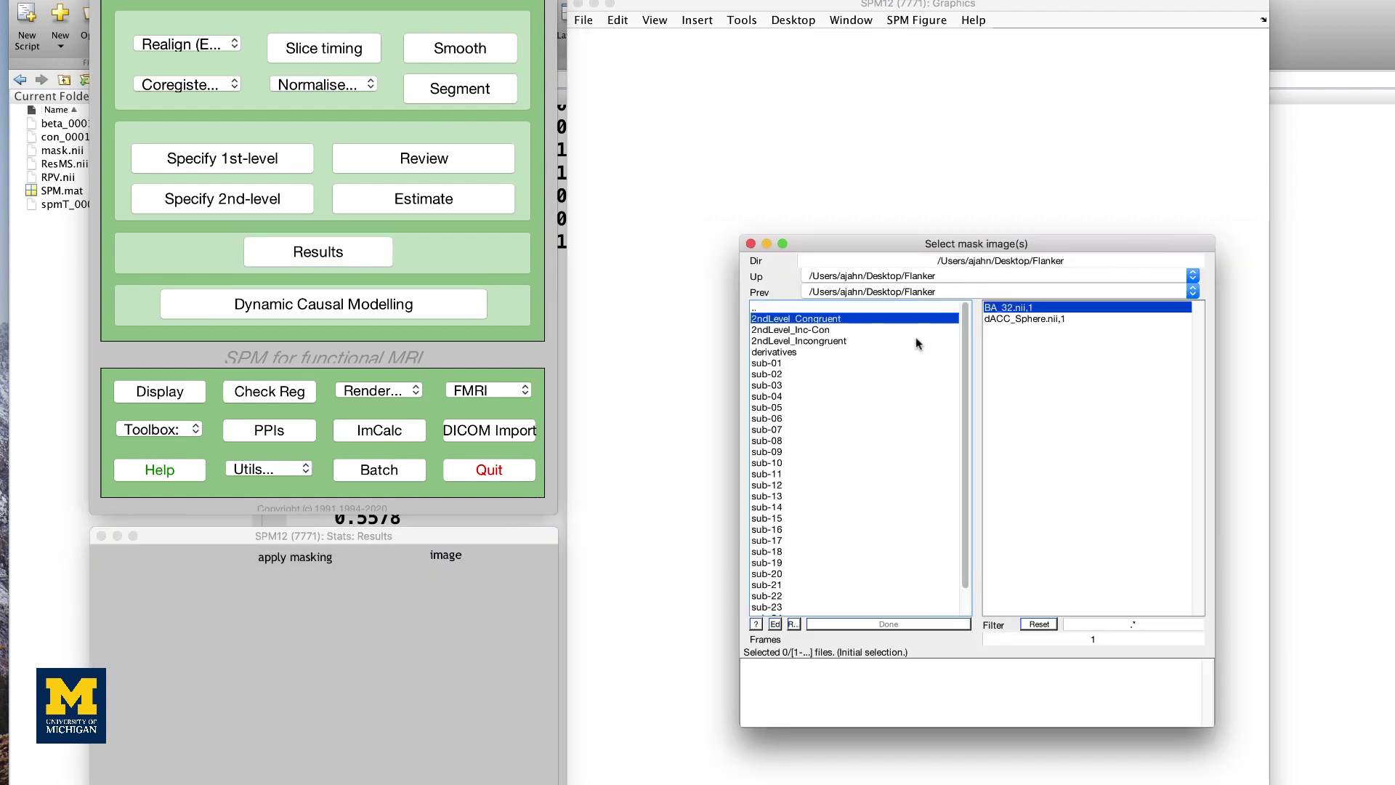
pyautogui.click(1046, 322)
pyautogui.click(882, 625)
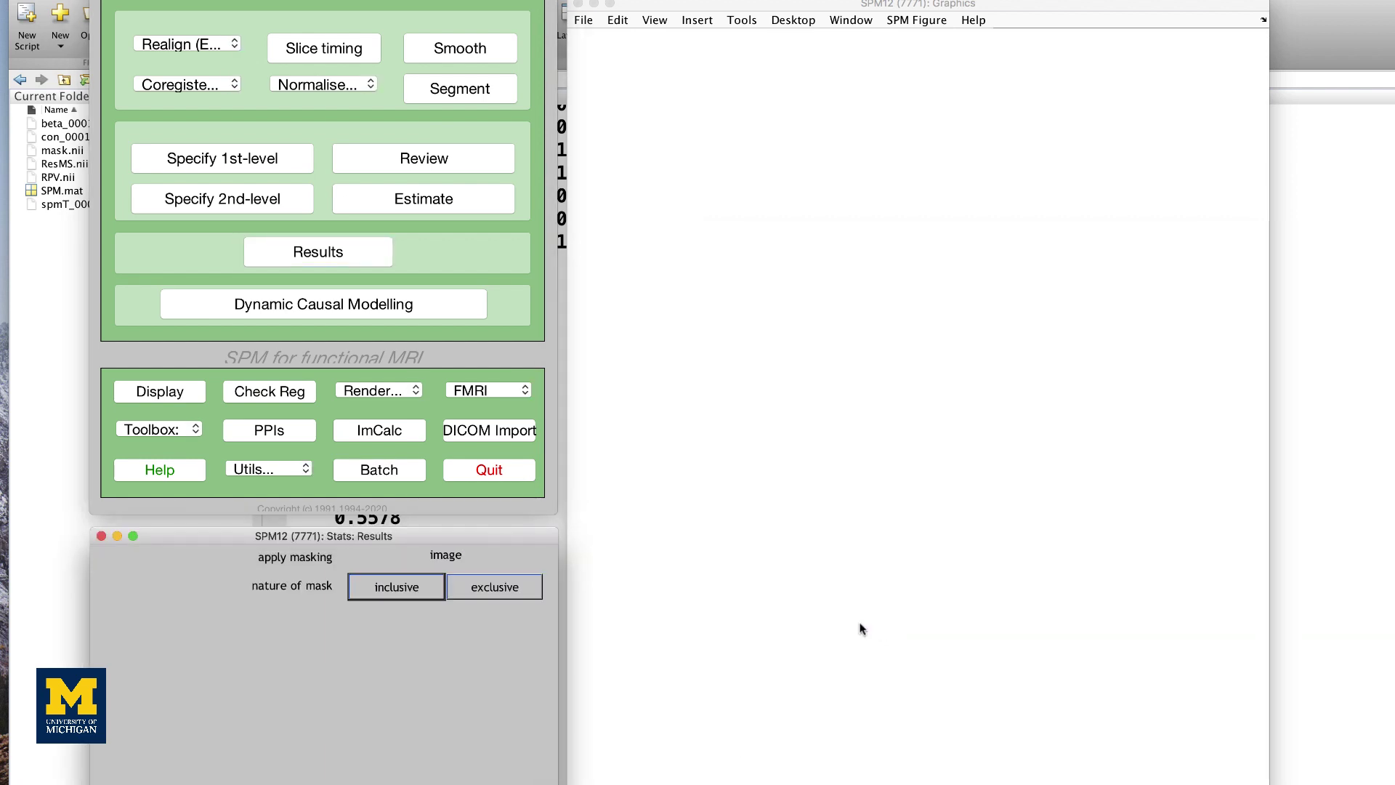
pyautogui.click(414, 584)
pyautogui.click(510, 623)
pyautogui.click(508, 643)
pyautogui.write('1')
pyautogui.press('Return')
pyautogui.press('Return')
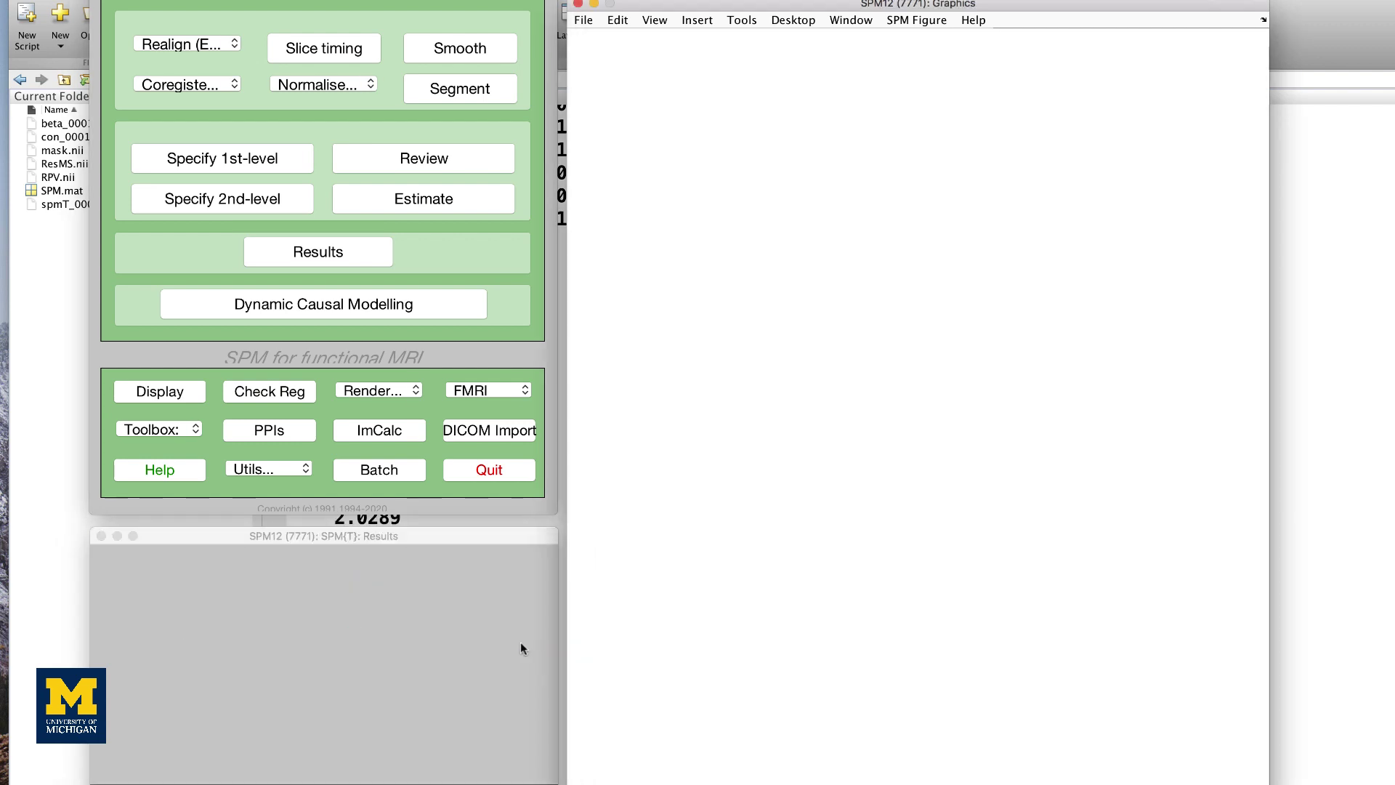
# Go to the global maximum and extract whitened and filtered y for this cluster.
pyautogui.rightClick(763, 397)
pyautogui.click(822, 432)
pyautogui.rightClick(744, 382)
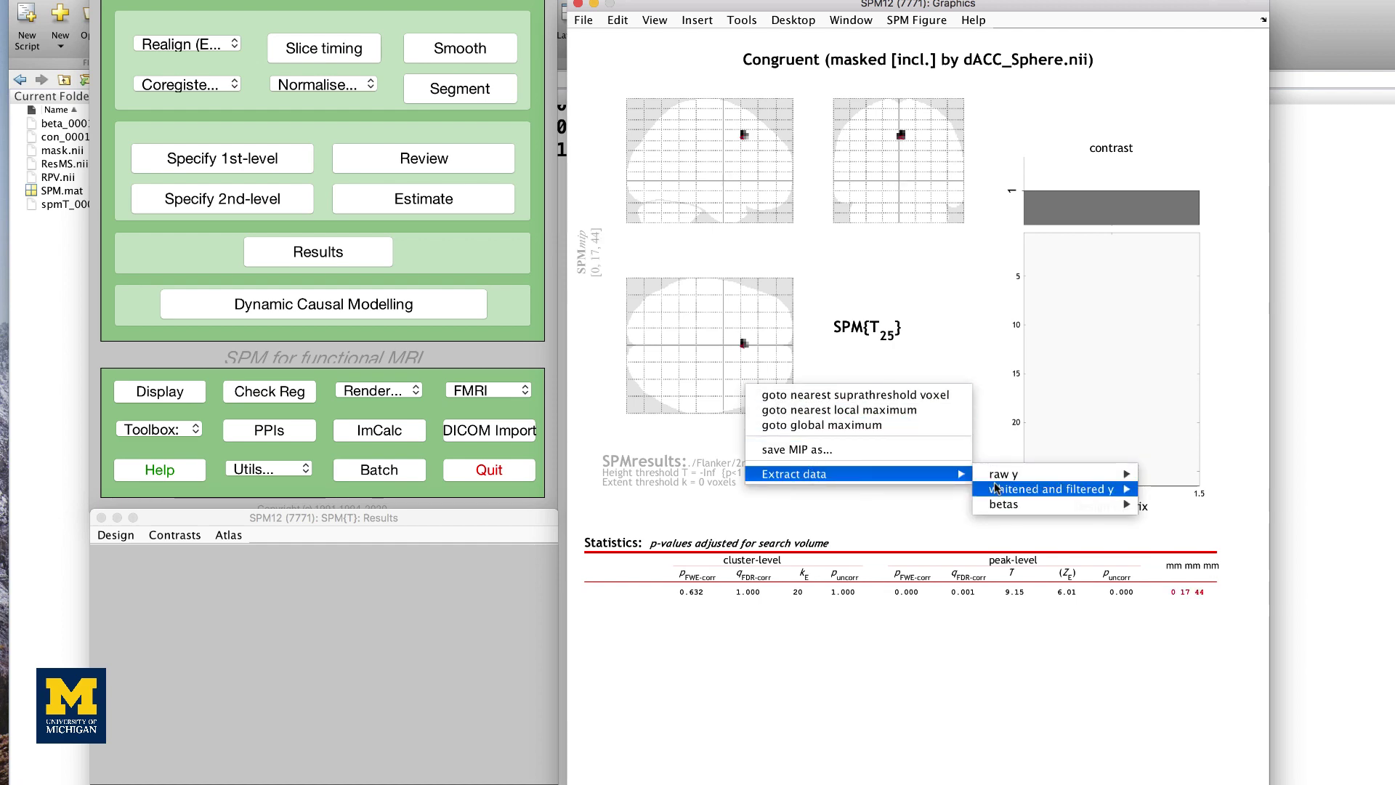
pyautogui.click(1178, 505)
# Compute Con = mean(y,2) and run ttest(Inc, Con), giving p = 0.0129.
pyautogui.click(1390, 421)
pyautogui.write('Con = mean(y,2)')
pyautogui.press('Return')
pyautogui.write('[h, p, ci, stats')
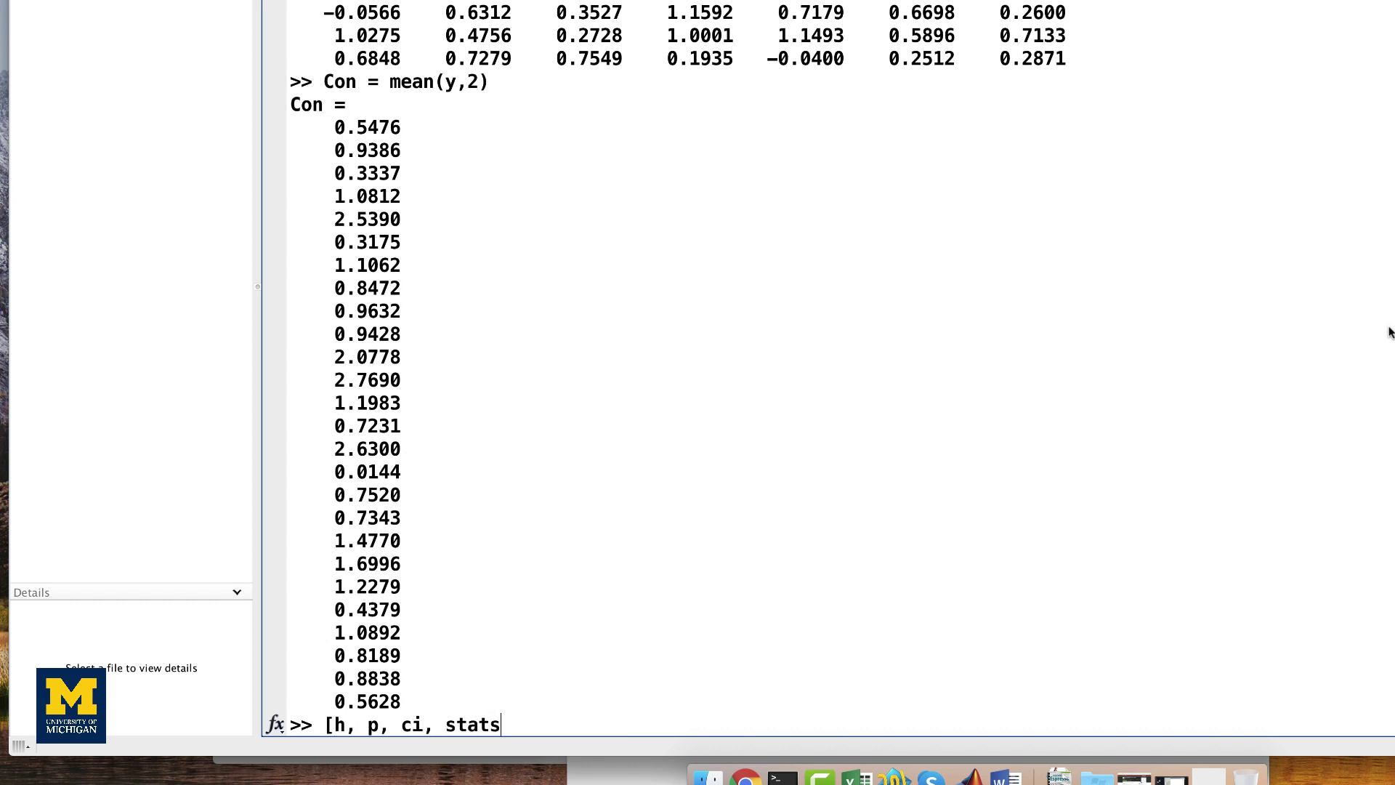
pyautogui.write('] = ttest(Inc, Con)')
pyautogui.press('Return')
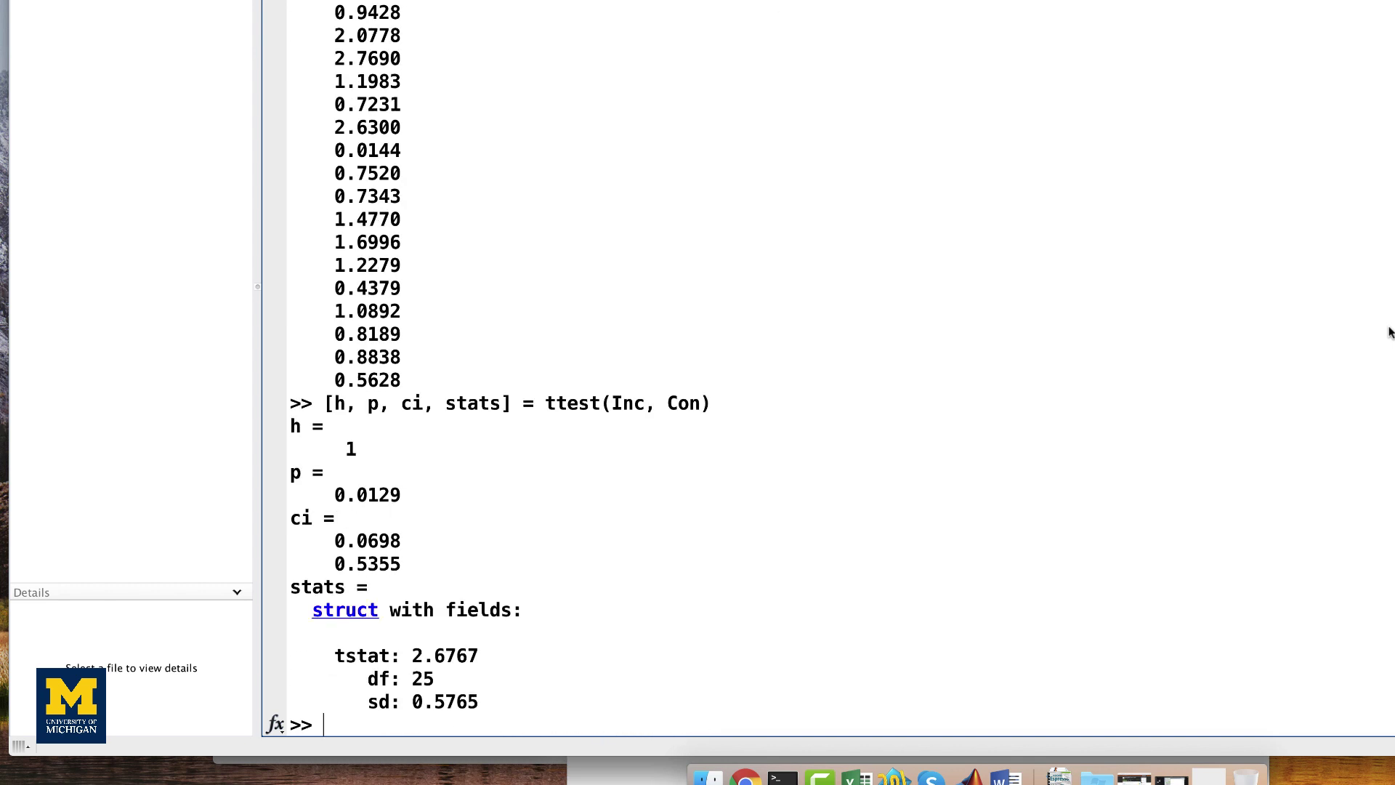